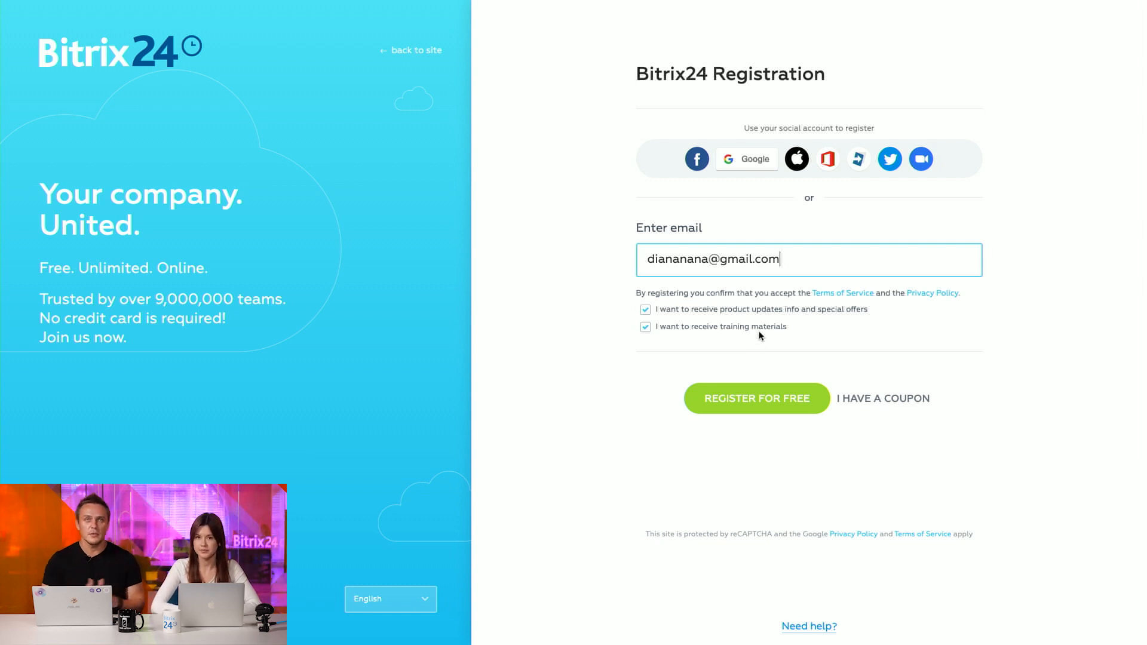
- Submit the free Bitrix24 registration with both mailing options kept on, and open the newly created portal
left_click(741, 406)
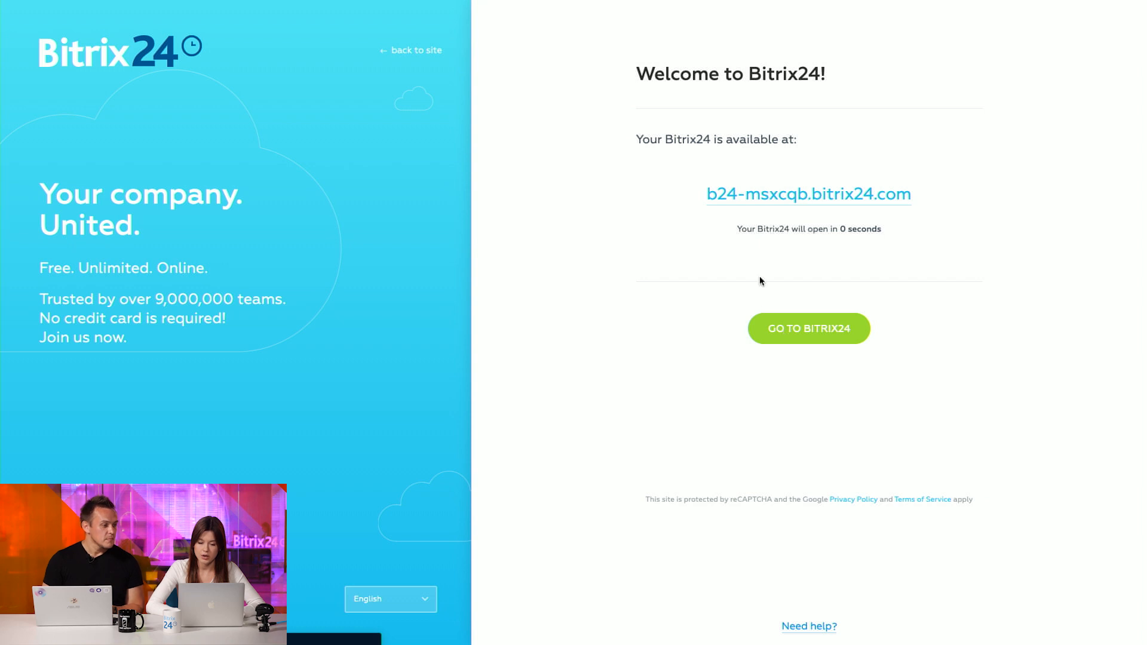
left_click(788, 323)
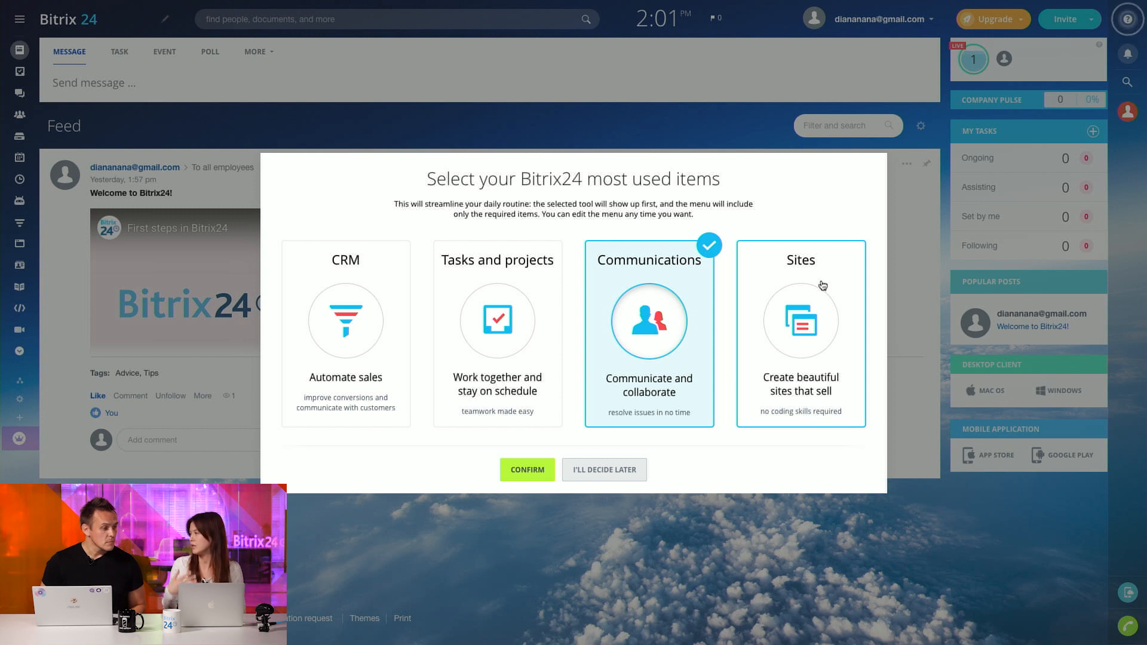
- Choose CRM as the most used Bitrix24 item and confirm the selection
left_click(387, 367)
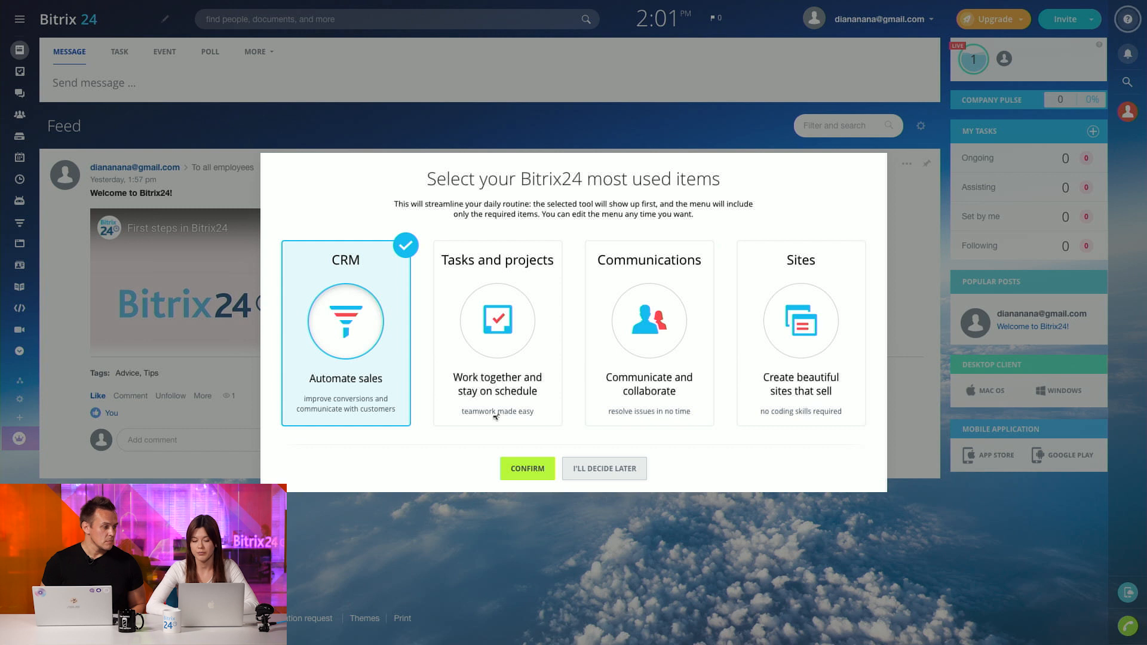
left_click(539, 473)
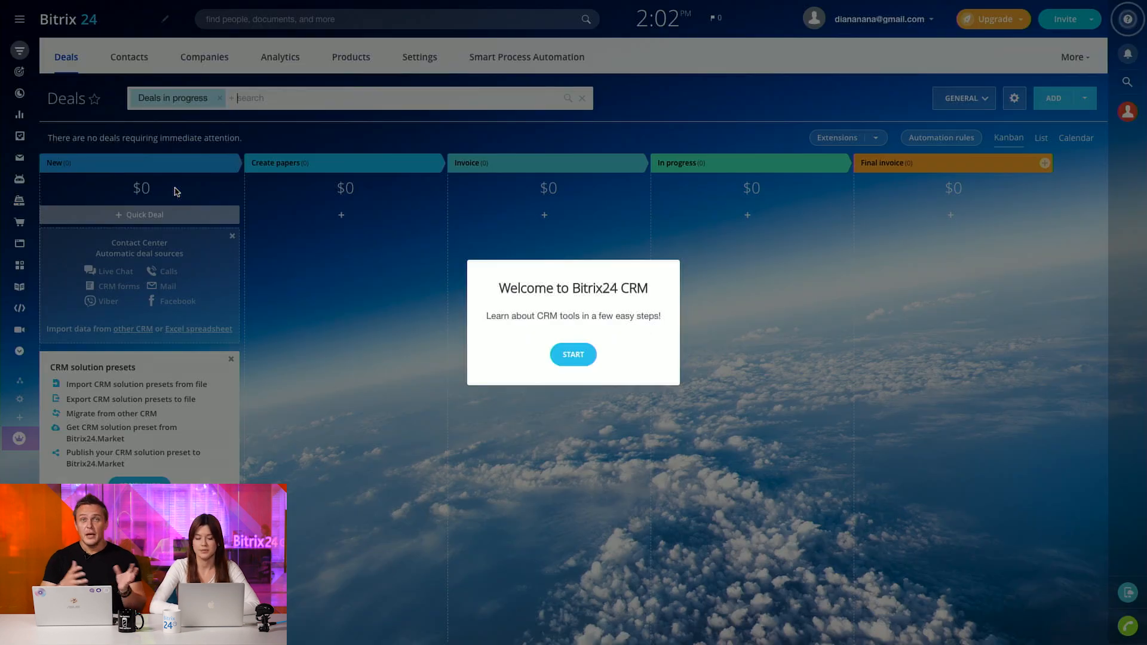
- Go through the seven-part CRM welcome tour and finish it without inviting the team
left_click(578, 363)
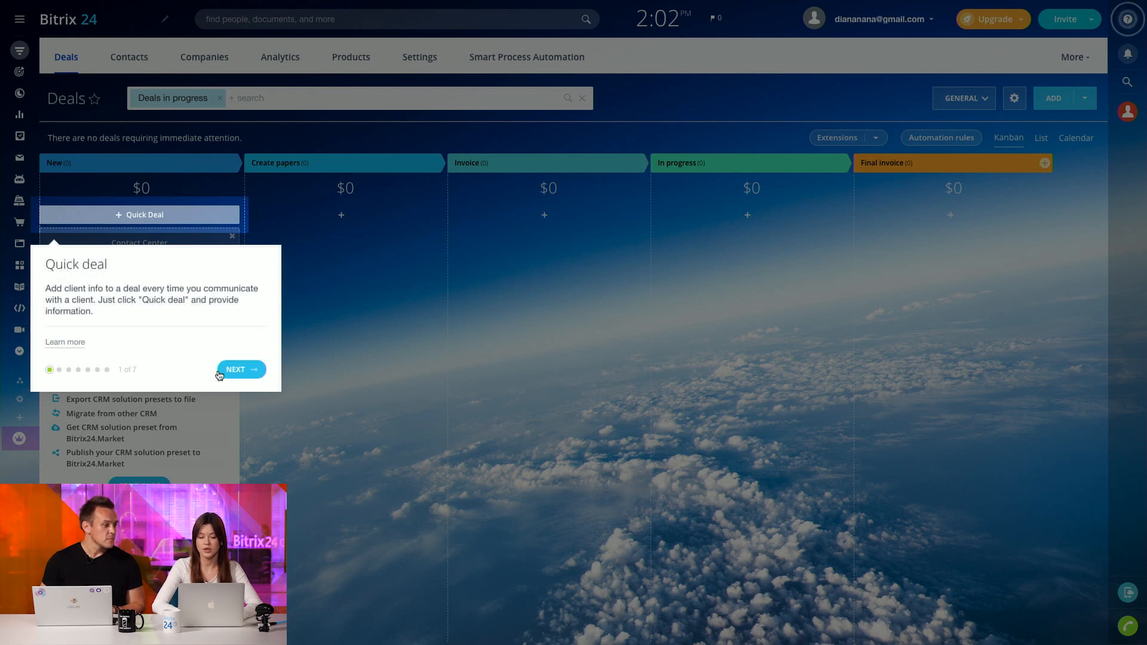
left_click(234, 370)
left_click(469, 332)
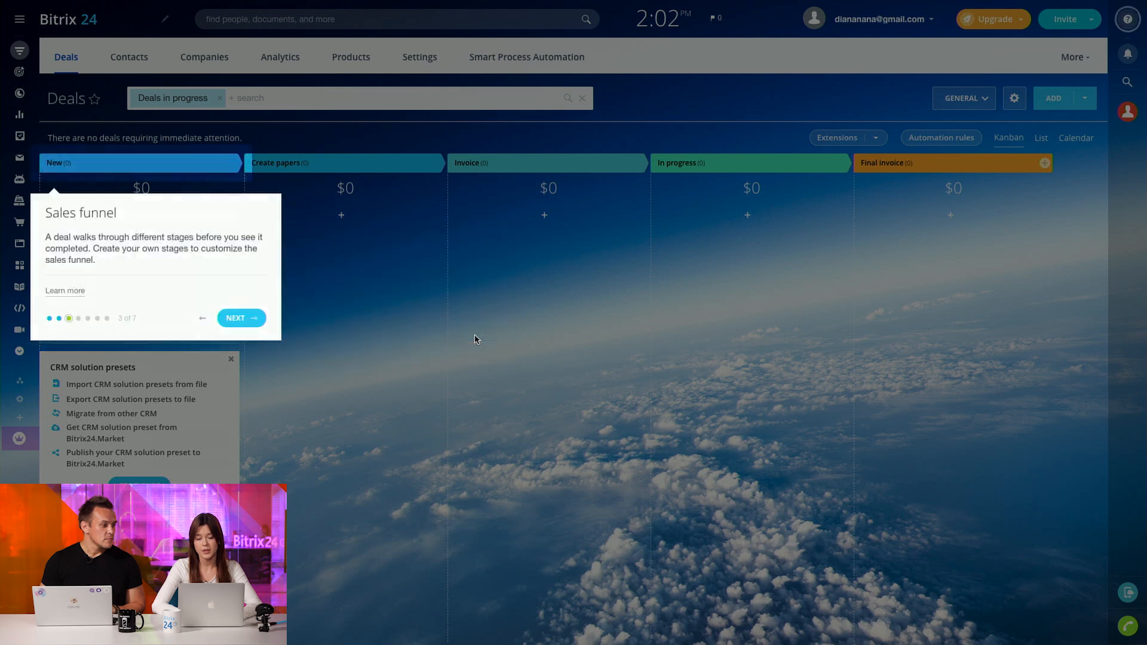
left_click(252, 319)
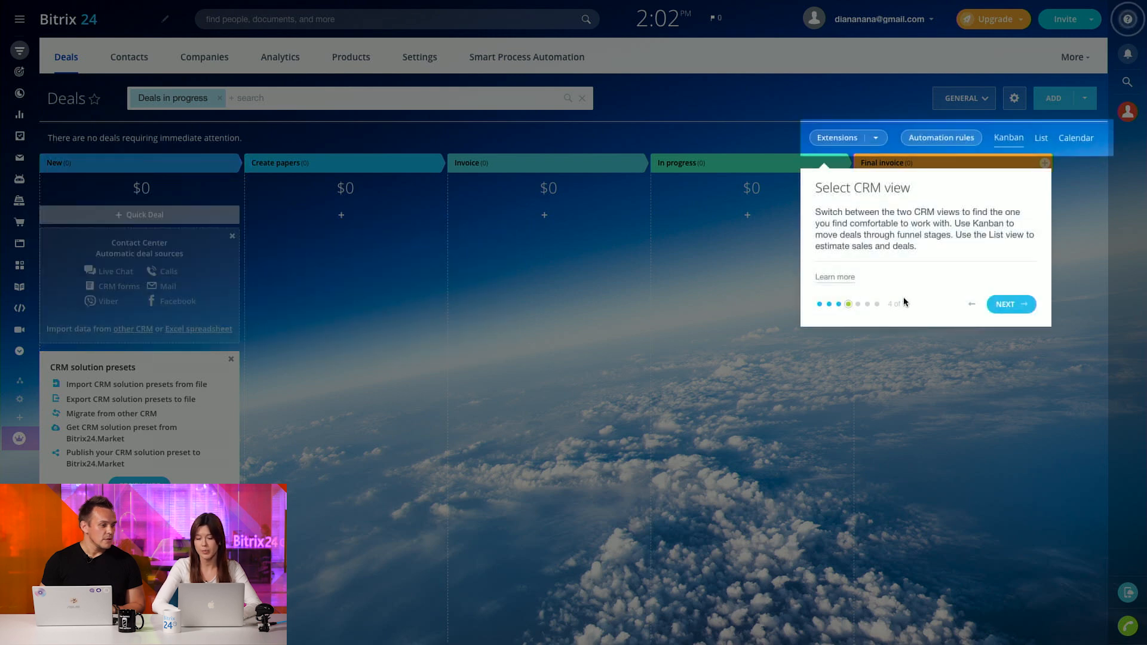
left_click(1026, 305)
left_click(1104, 190)
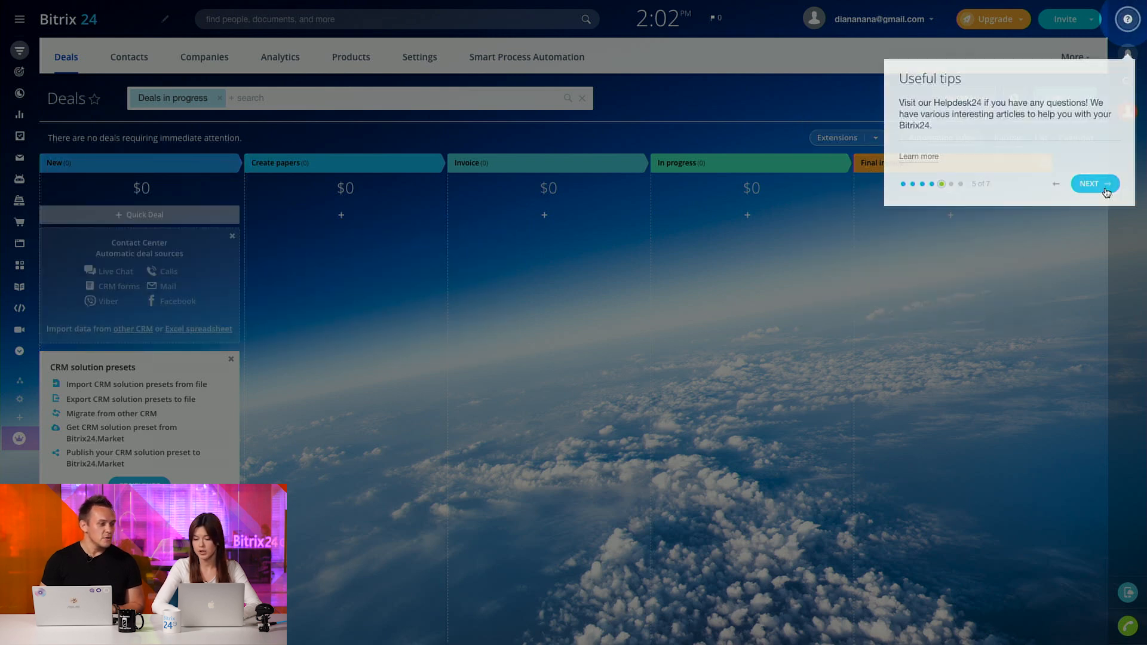
left_click(276, 153)
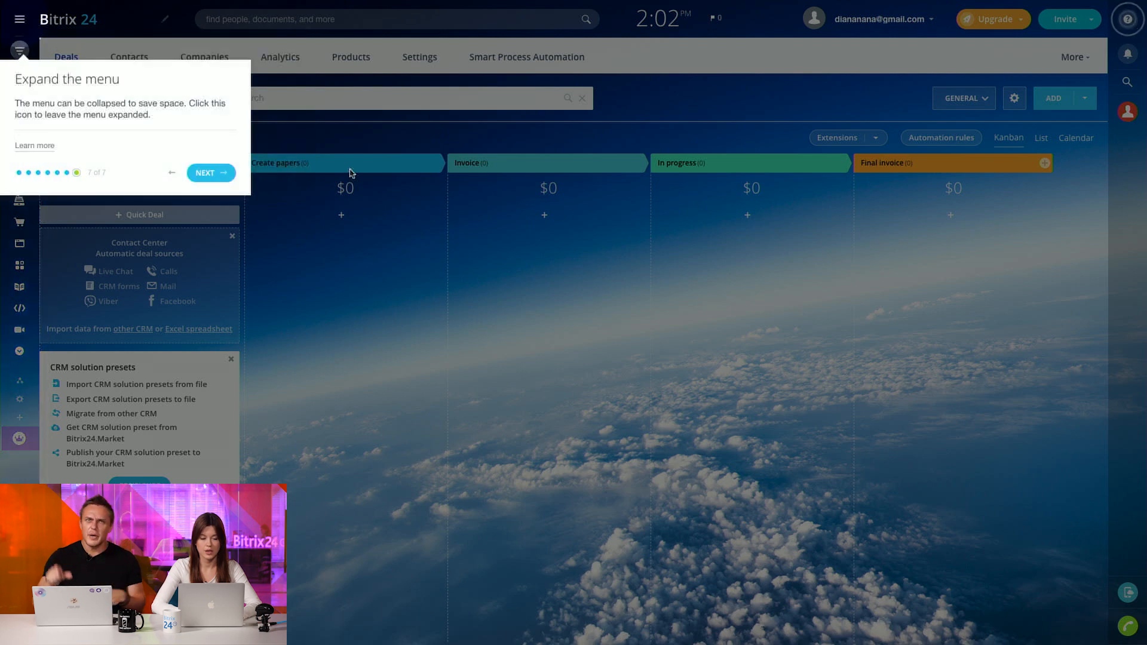
left_click(233, 174)
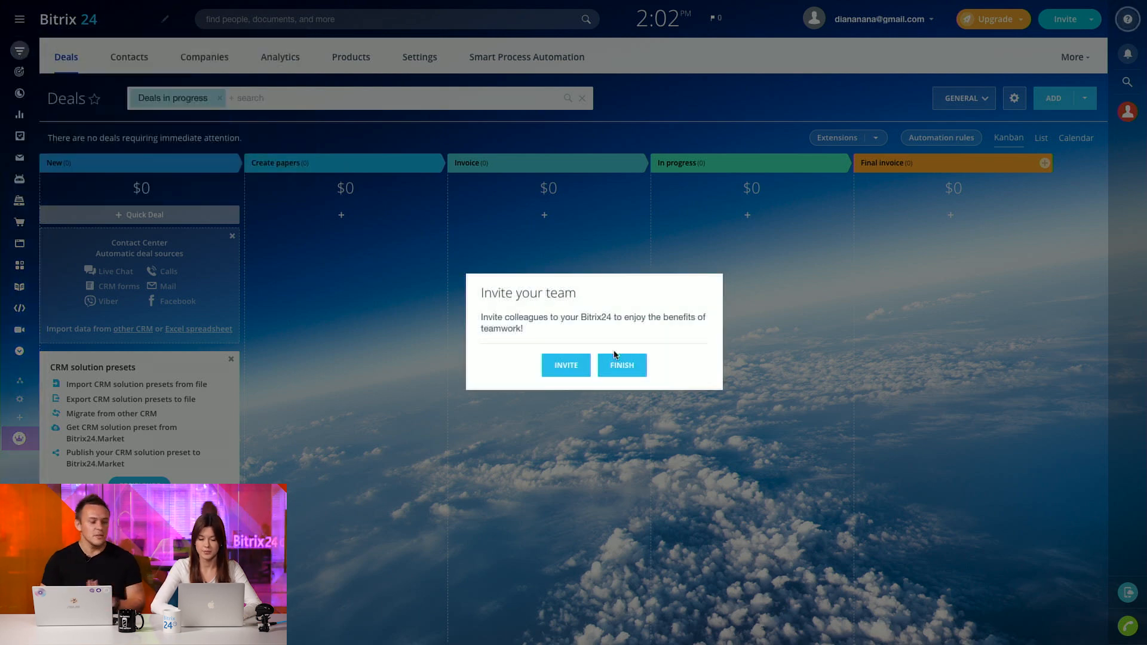
left_click(618, 364)
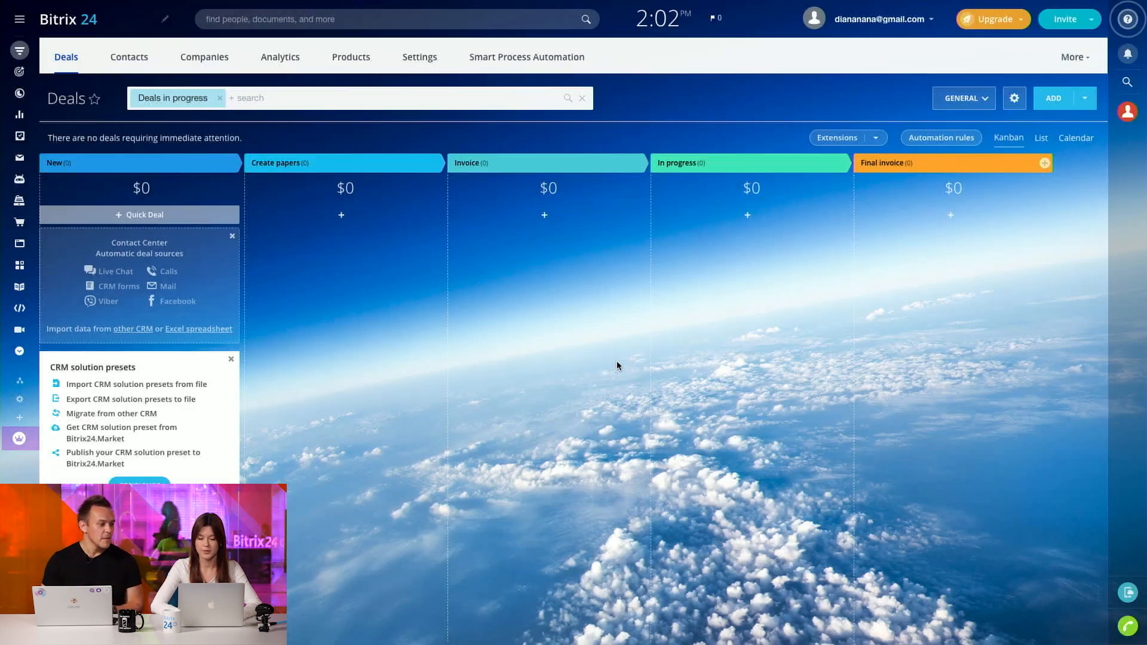
- Expand the main menu with its hidden items and change the portal's most used item to Communications
left_click(16, 23)
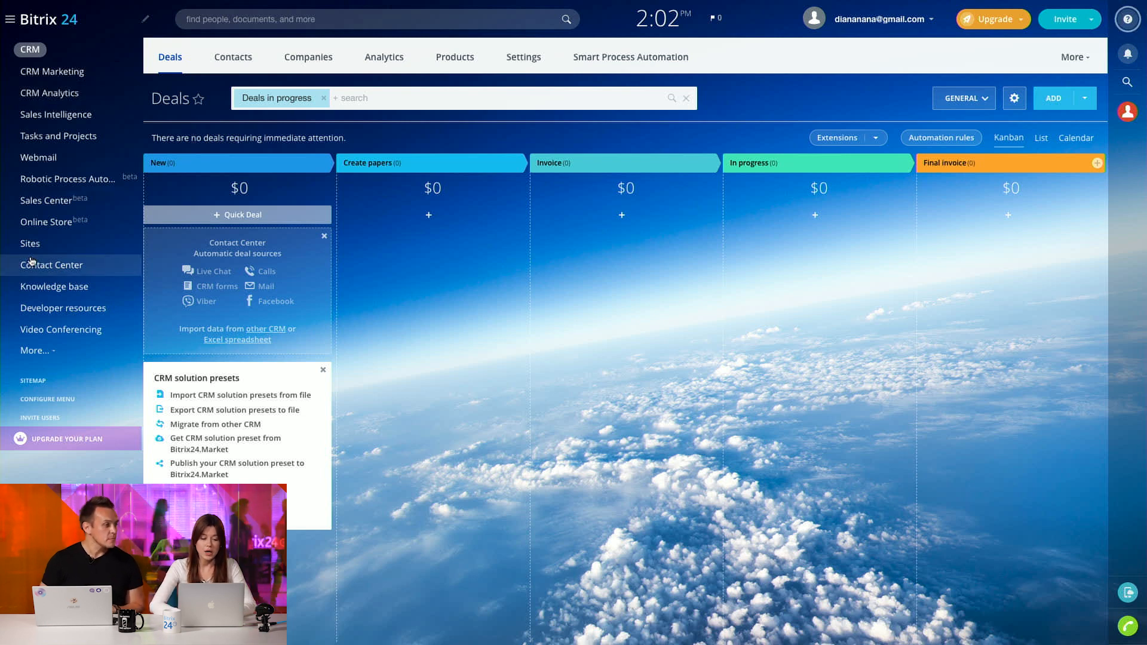
left_click(61, 357)
scroll(61, 356, "down", 3)
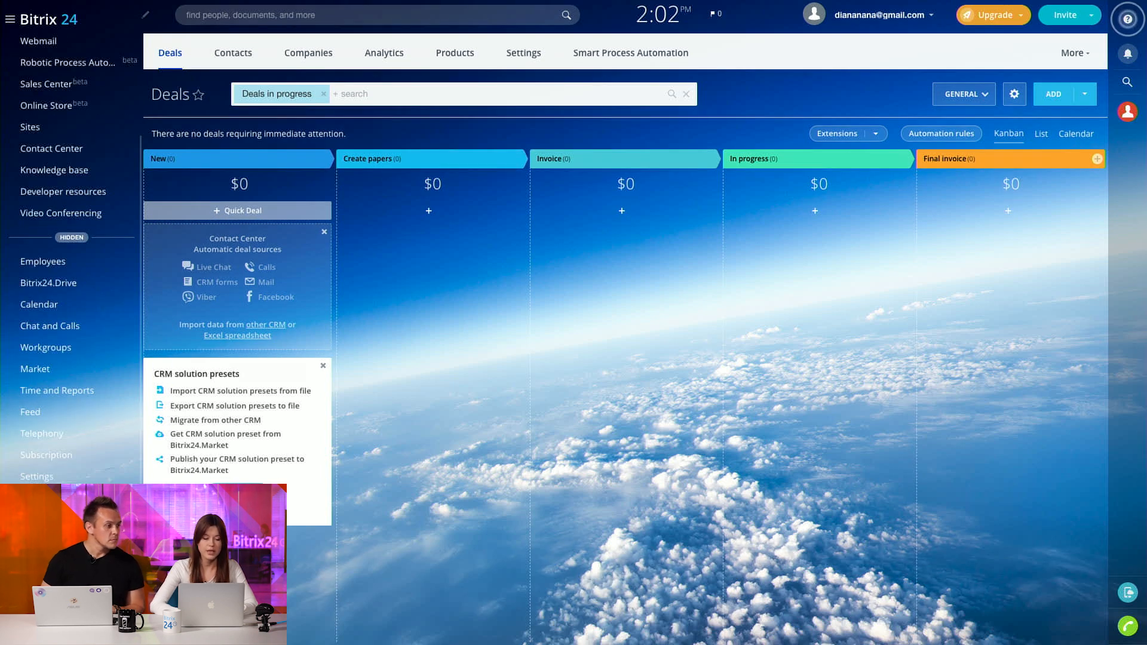
left_click(48, 496)
left_click(77, 464)
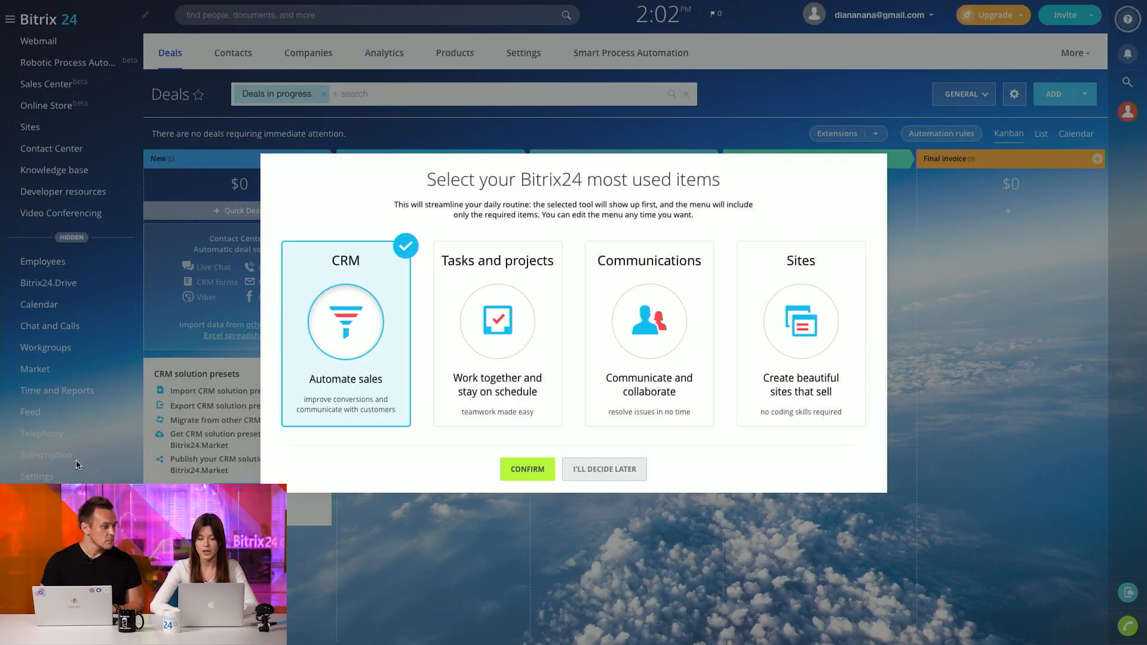
left_click(640, 293)
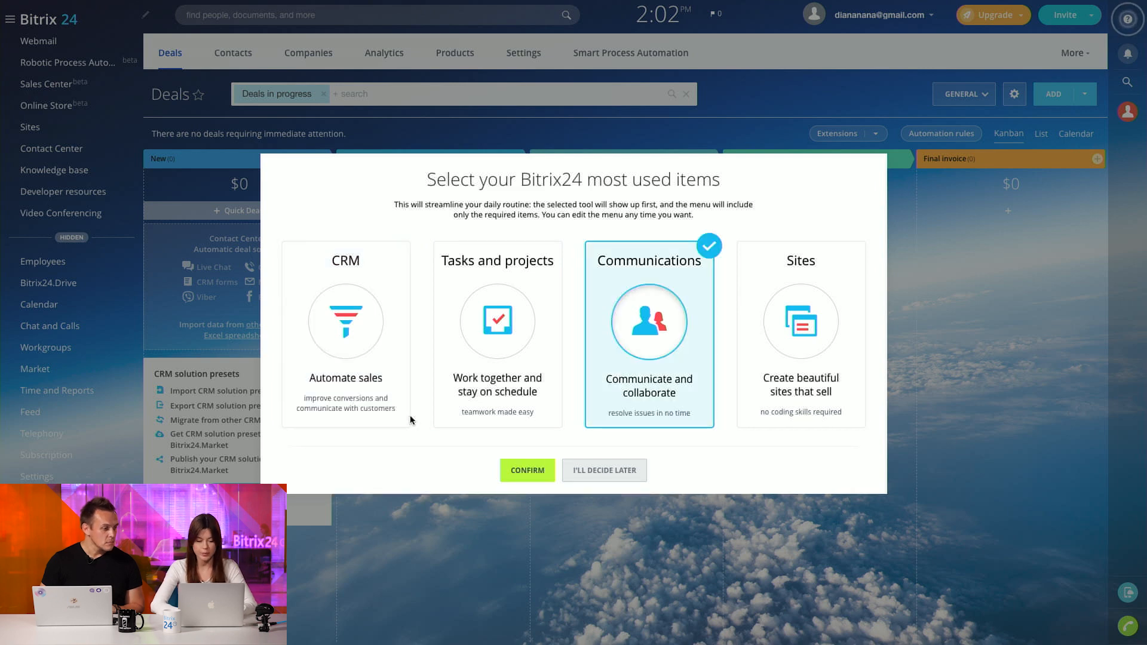
left_click(528, 470)
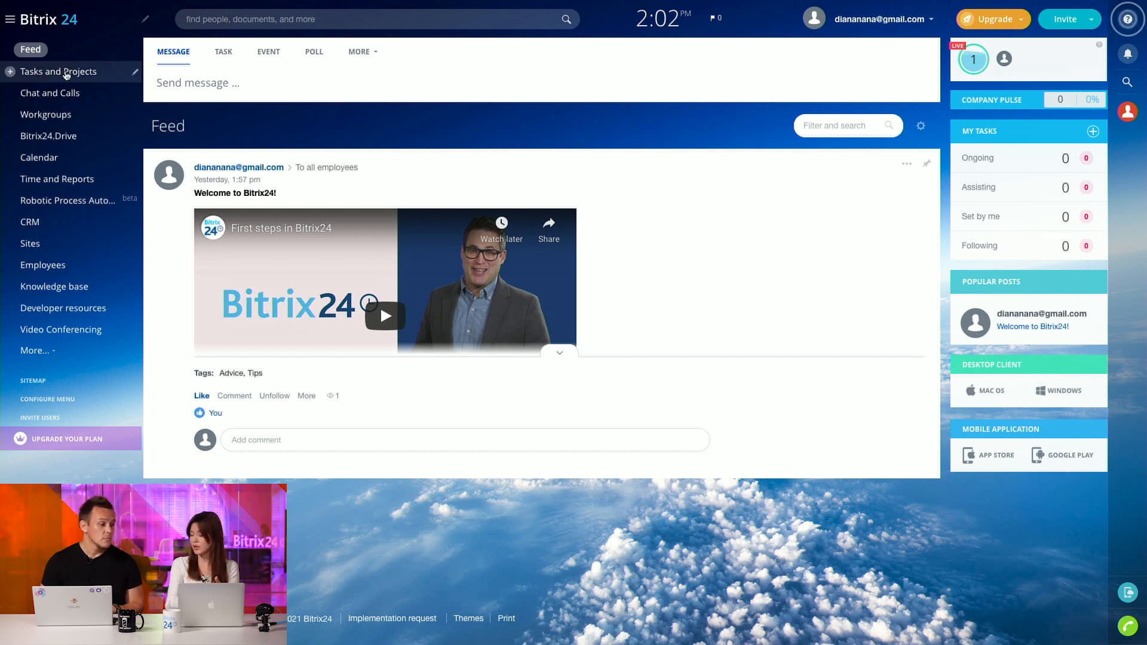
- Reorder the main menu so Tasks and Projects follows Chat and Calls, and Workgroups follows Calendar
left_click_drag(65, 75, 61, 162)
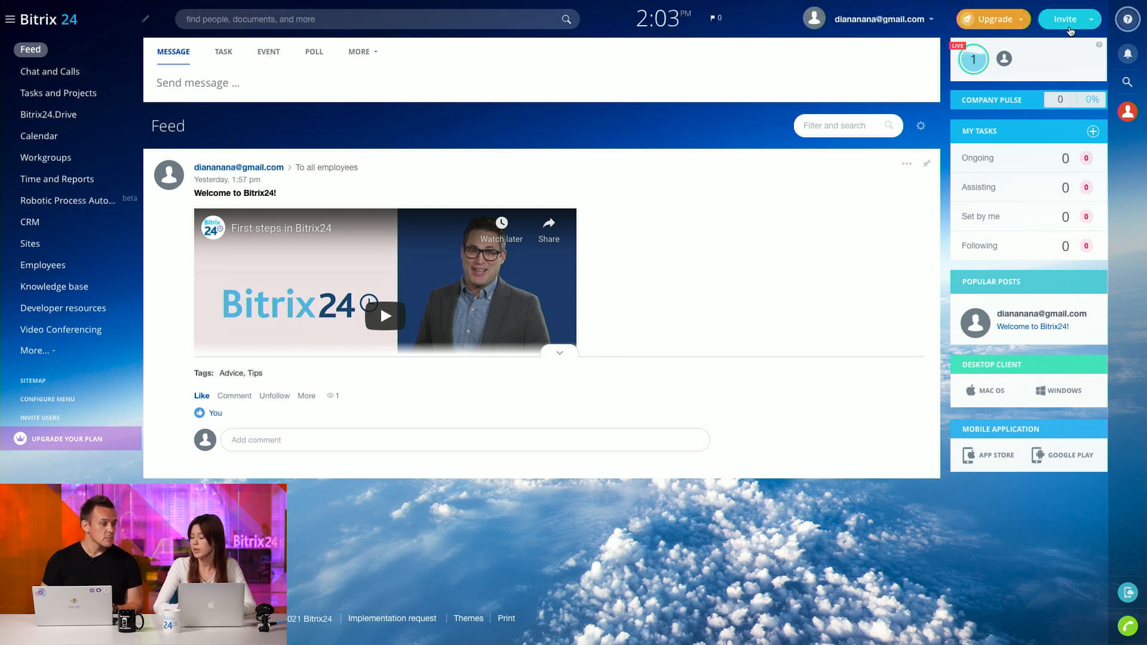
- Review the user invitation methods: via link, via email or phone number, bulk, and to department or workgroup; close the invitation form
left_click(1077, 25)
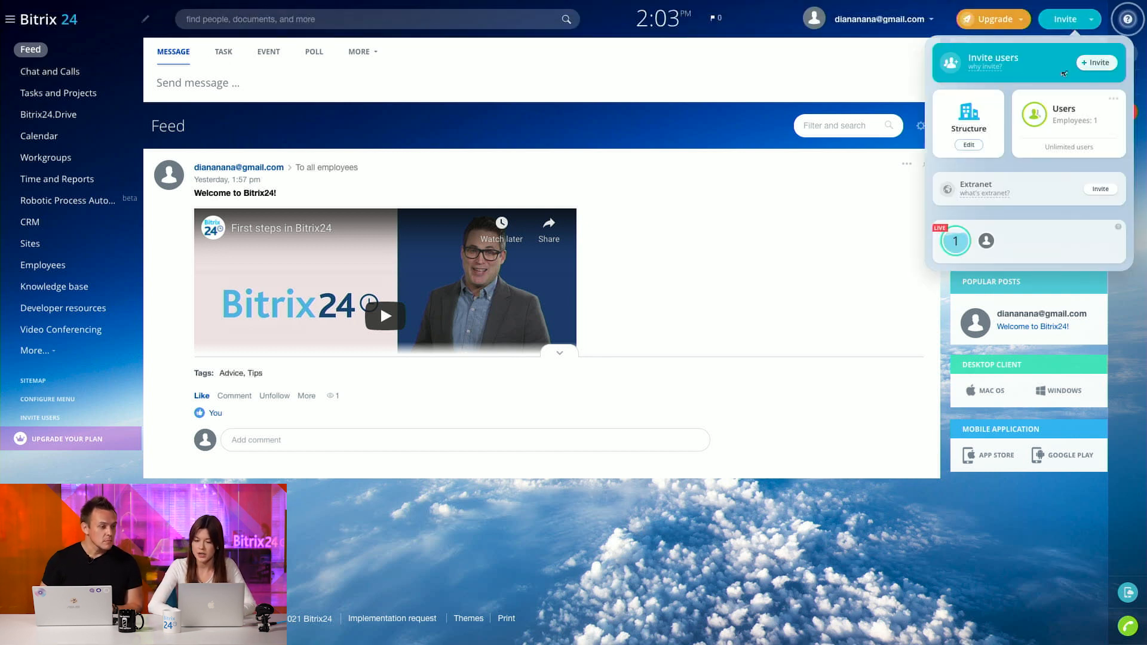
left_click(1098, 63)
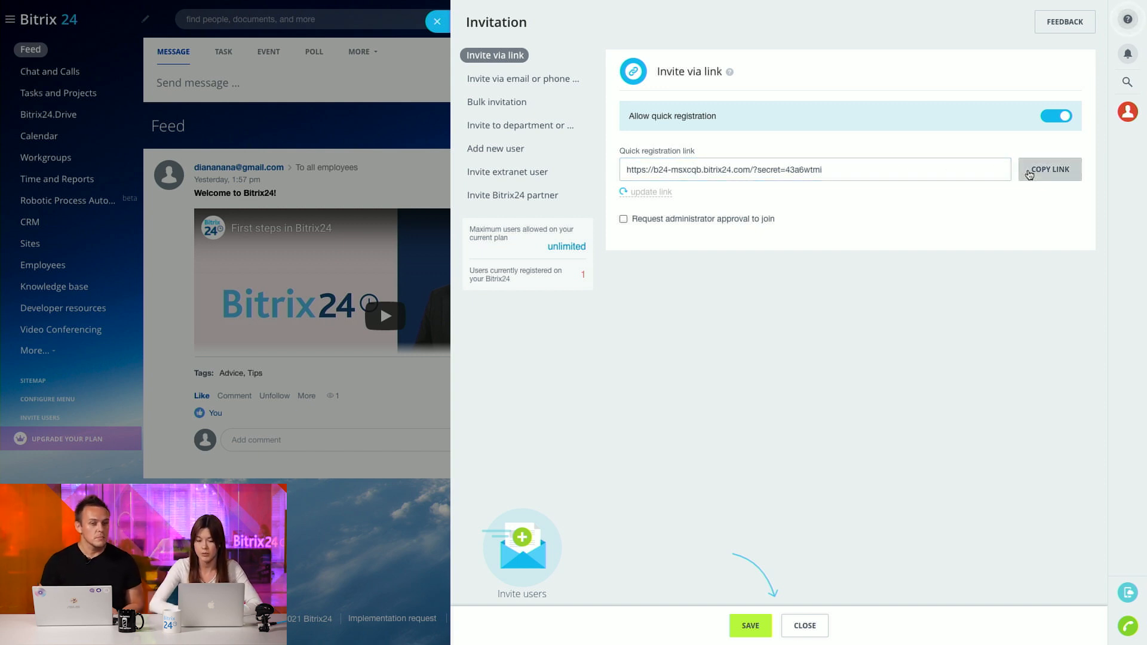
left_click(524, 78)
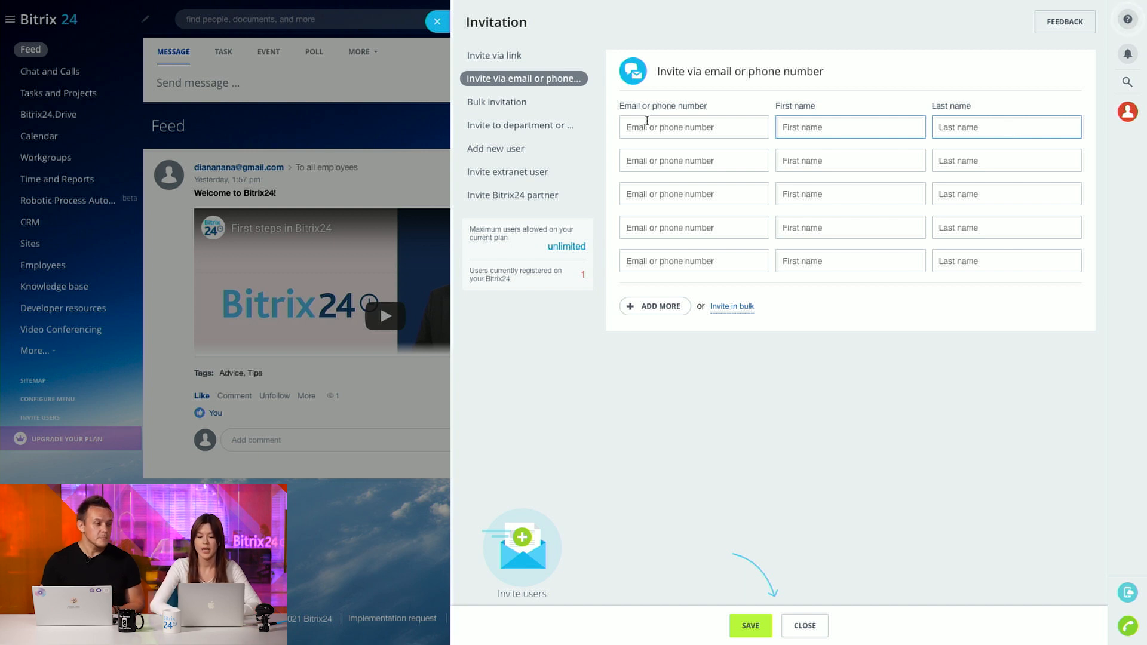
left_click(515, 104)
left_click(870, 172)
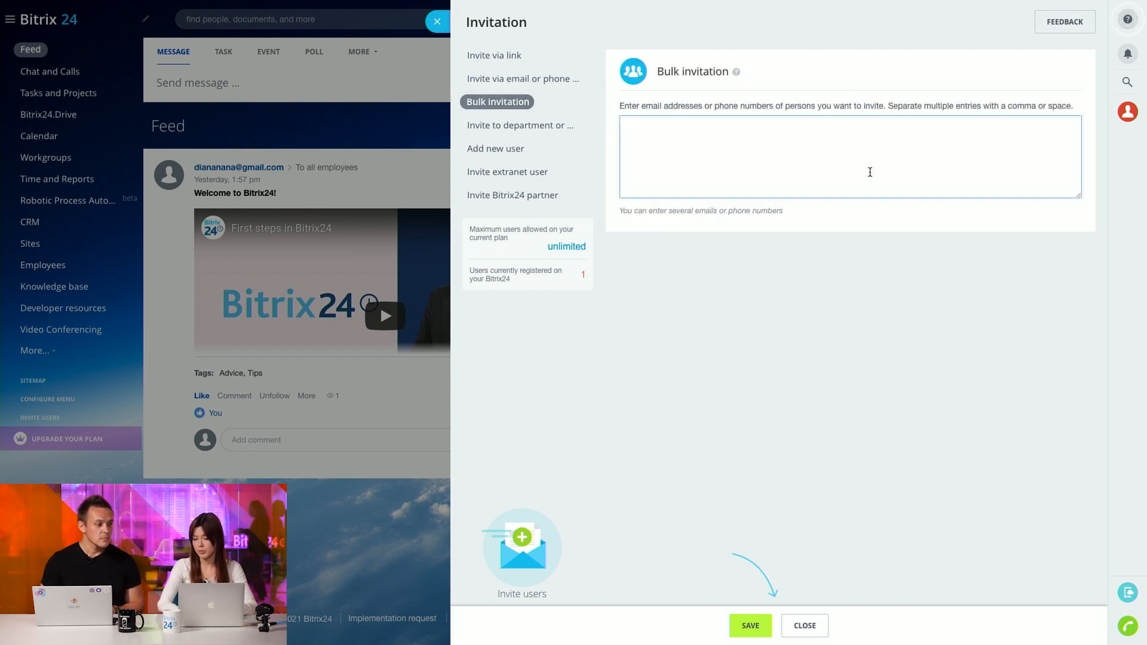
left_click(525, 126)
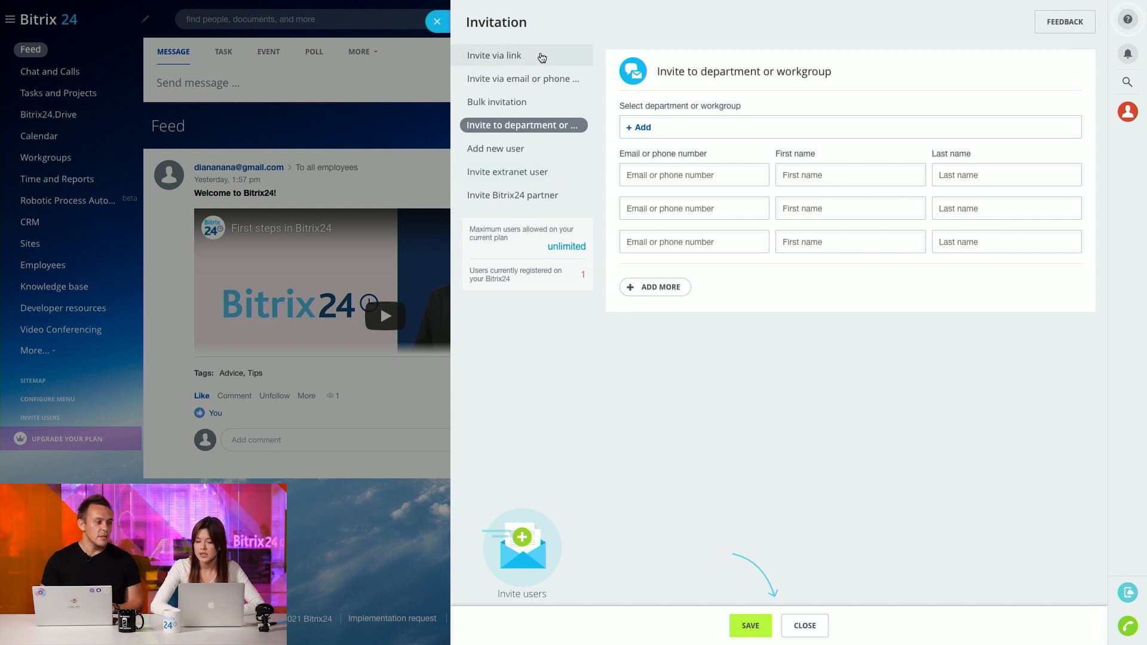
left_click(545, 54)
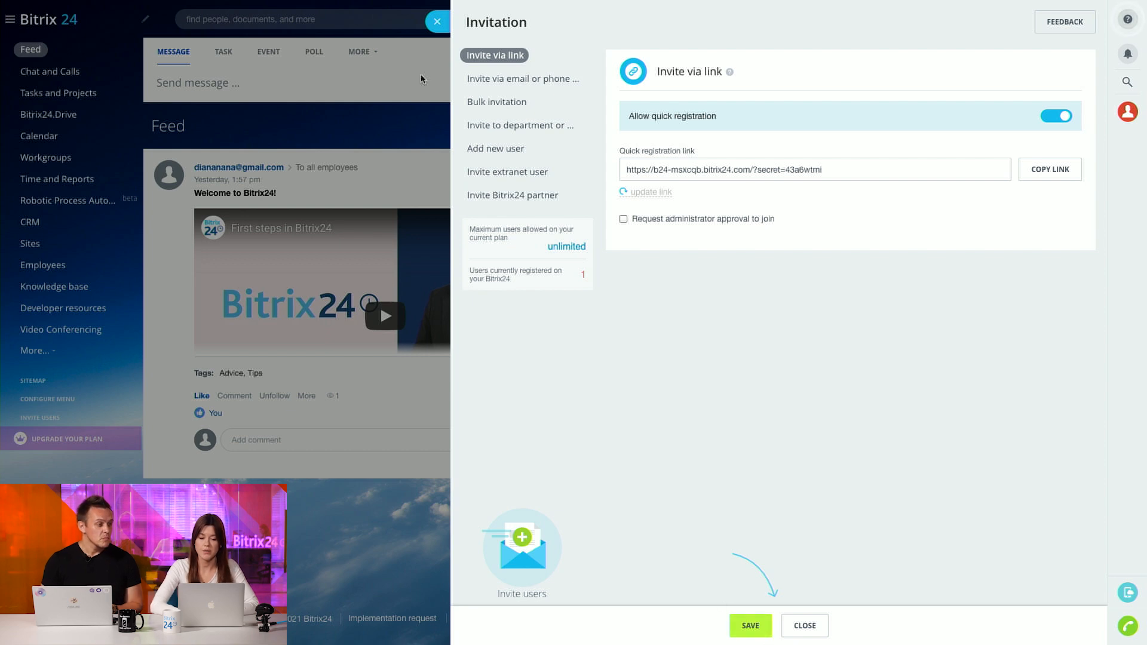
left_click(437, 23)
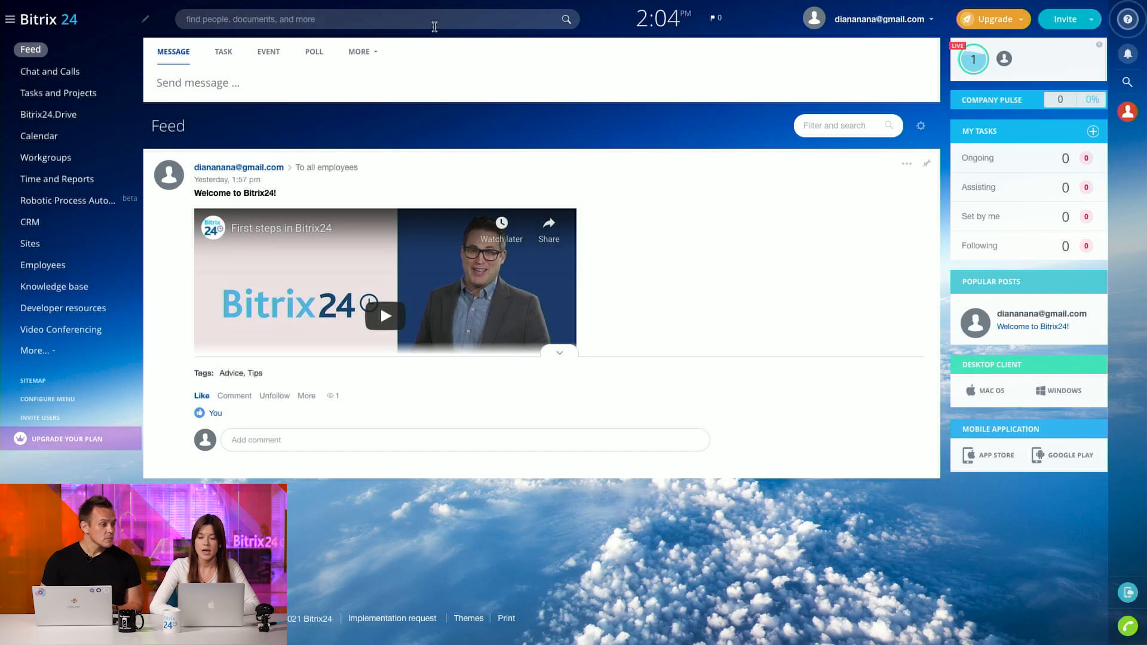
- Open the company structure for editing and delete the Sales Department
left_click(1070, 19)
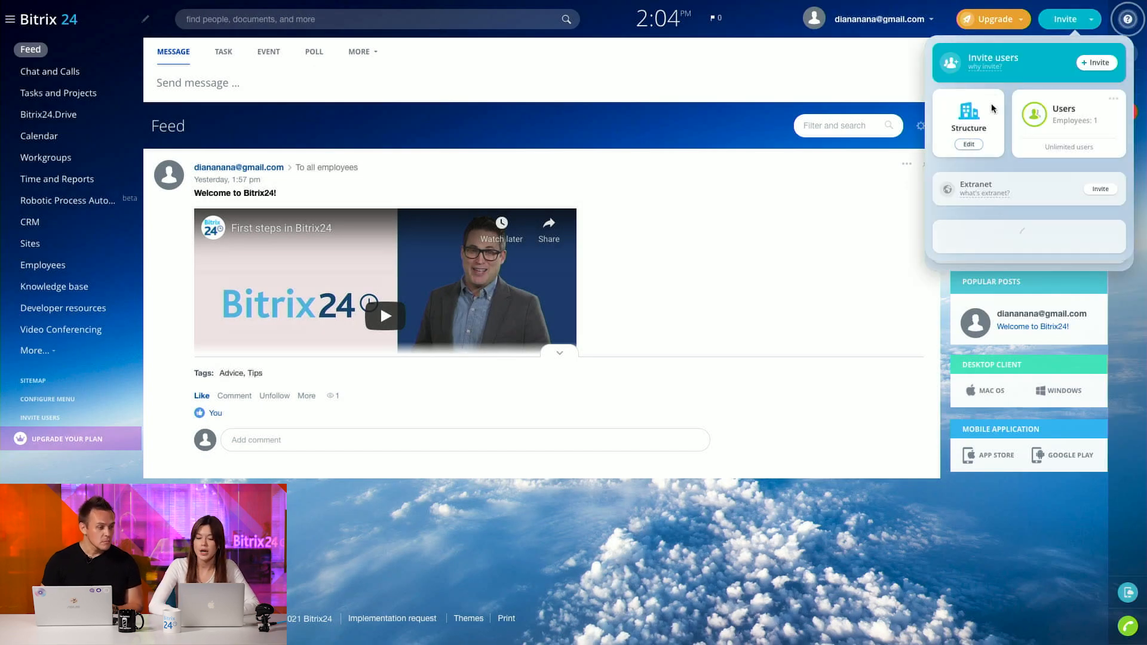
left_click(972, 146)
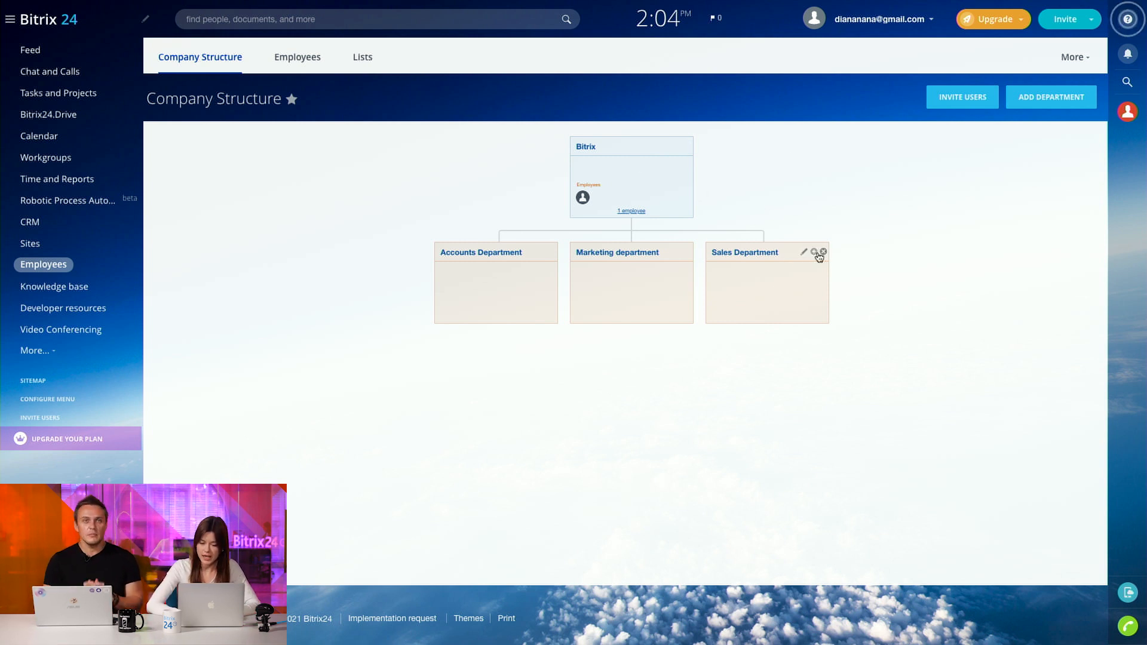
left_click(823, 252)
left_click(678, 70)
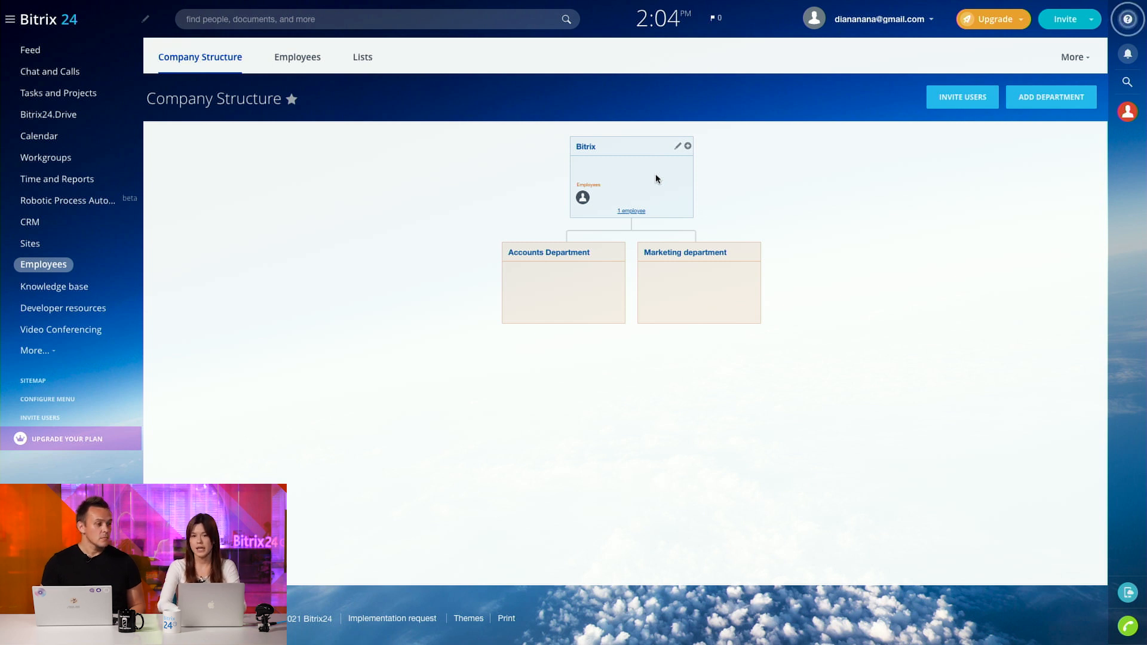
mouse_move(555, 3)
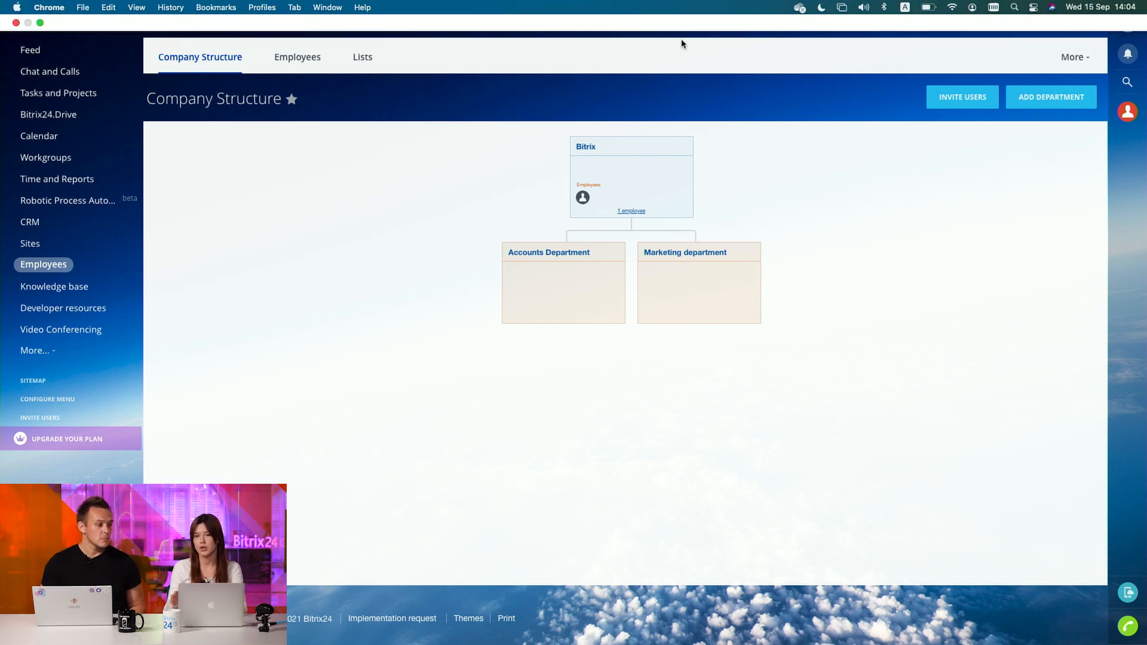
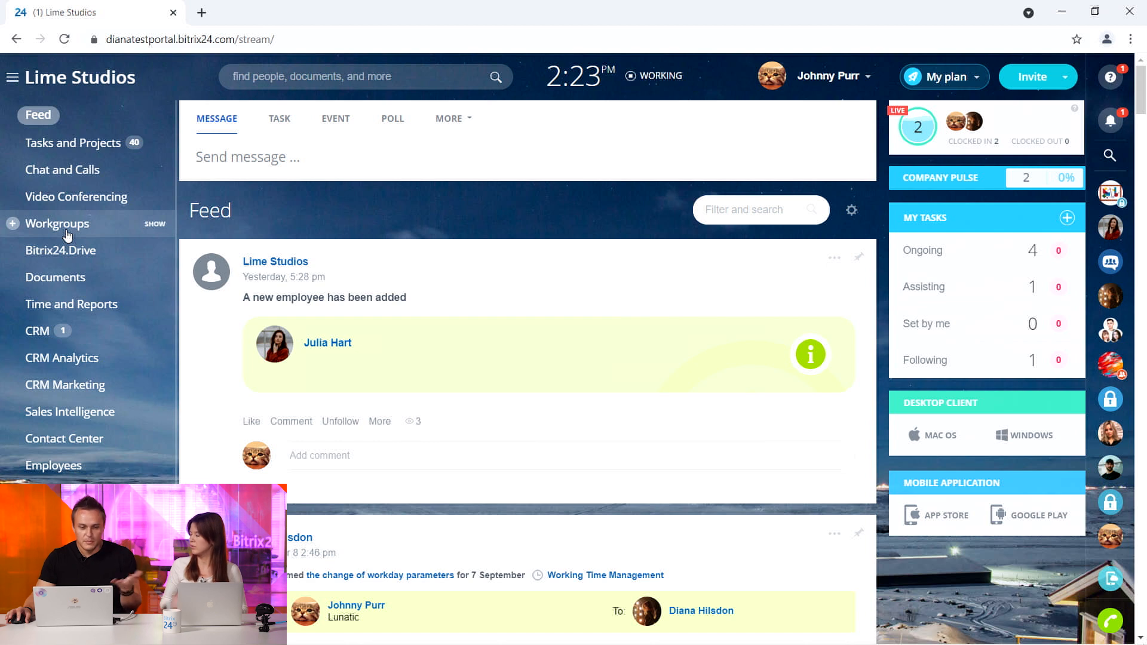
- Open the invitation form of the workgroup "Extranet: group for external users"
left_click(66, 233)
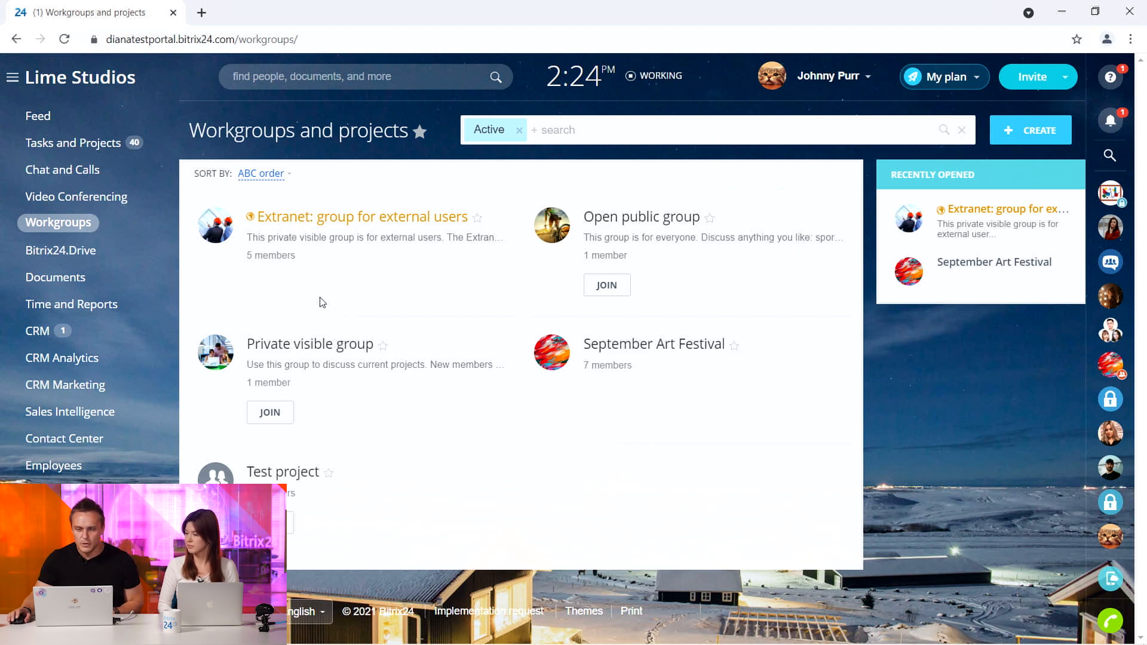
left_click(330, 225)
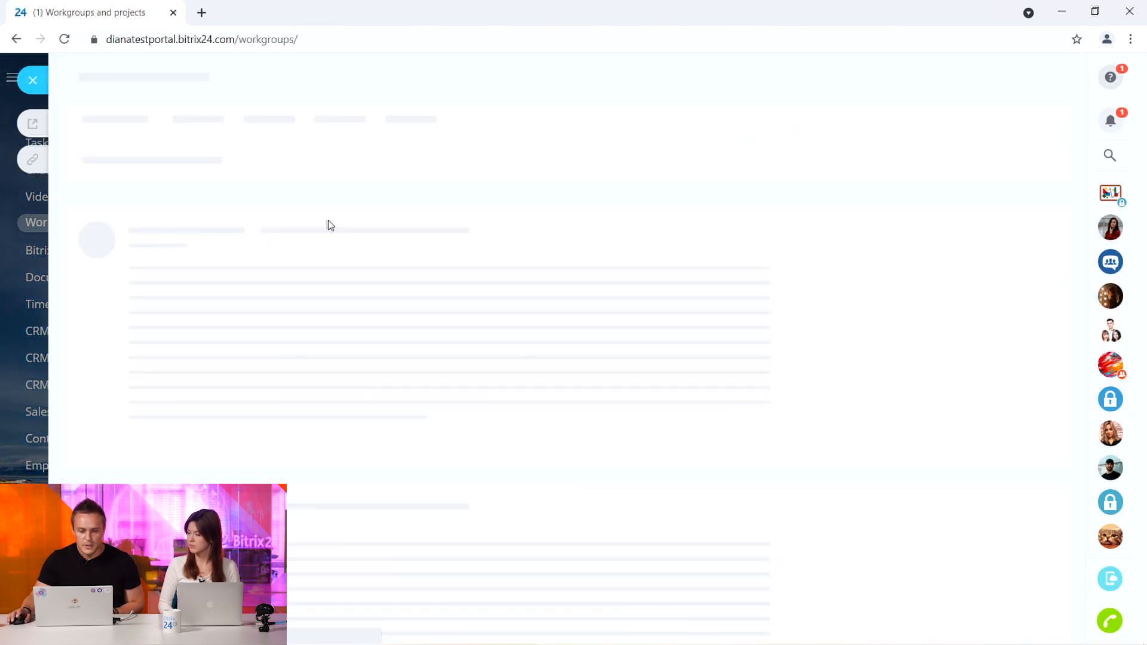
scroll(299, 469, "down", 1)
scroll(297, 470, "up", 1)
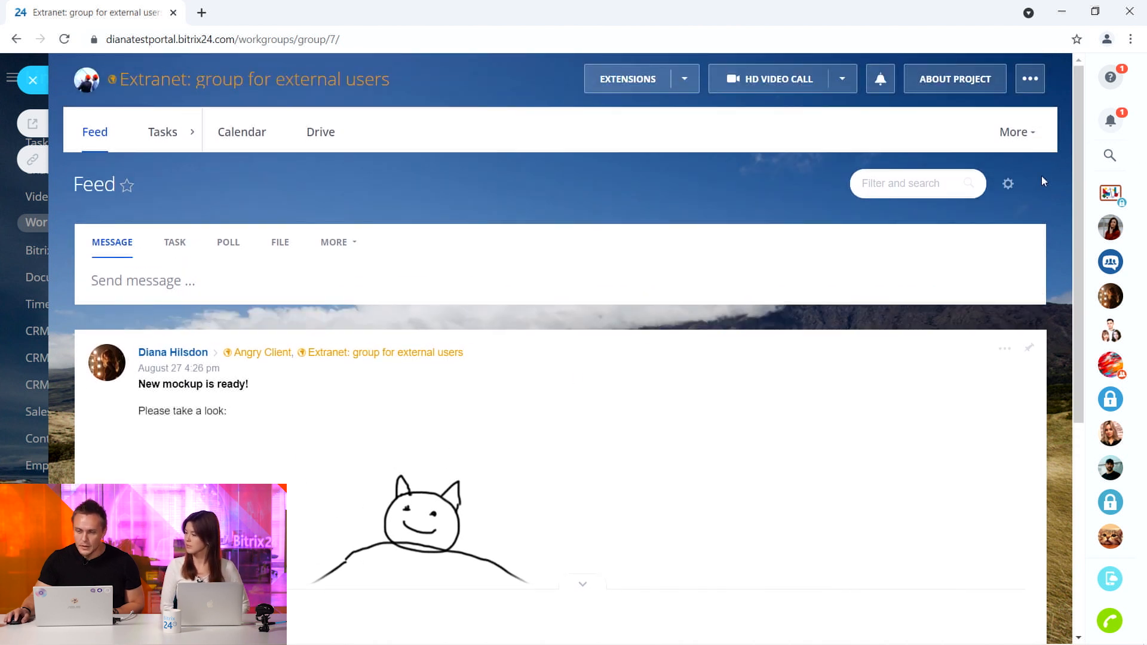
left_click(1014, 183)
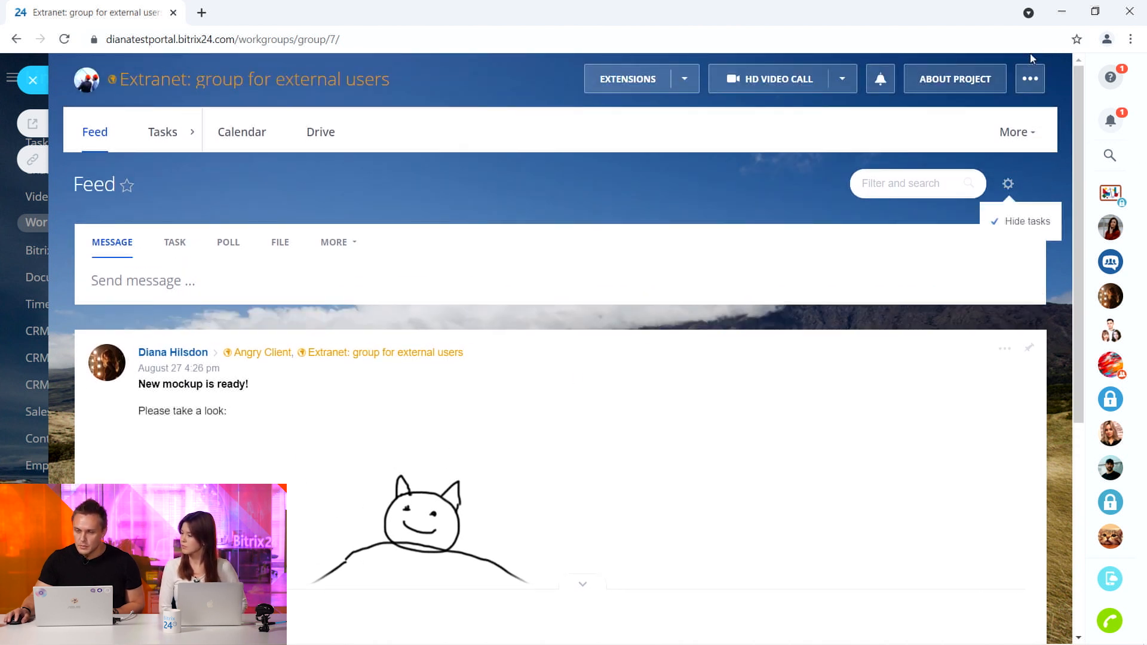
left_click(1030, 79)
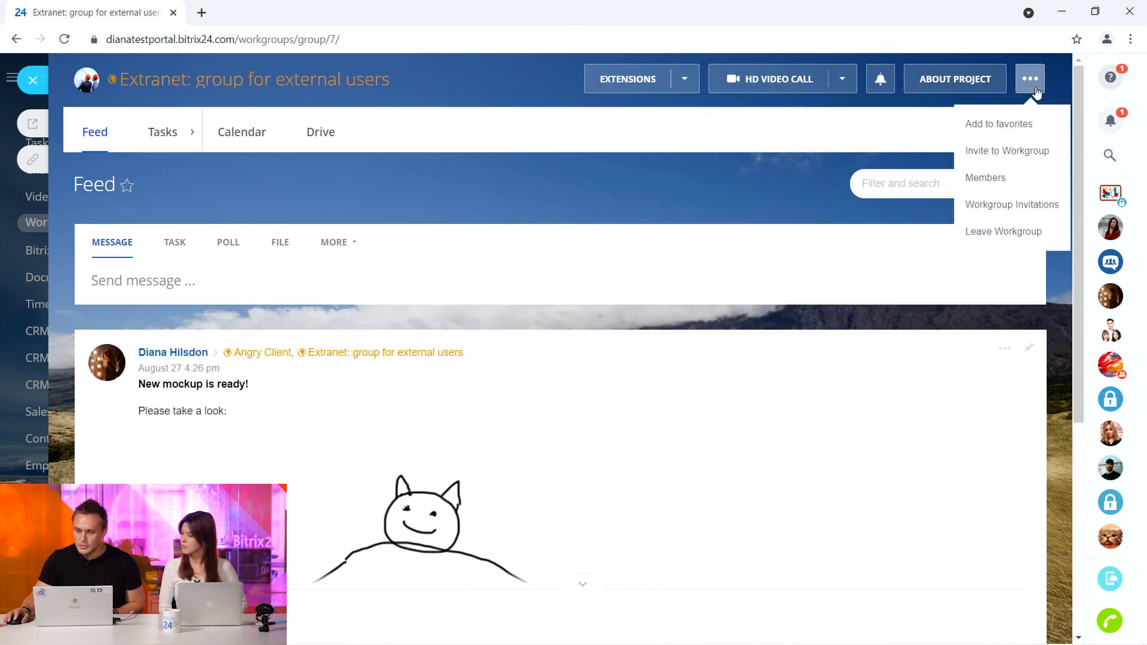
left_click(1014, 150)
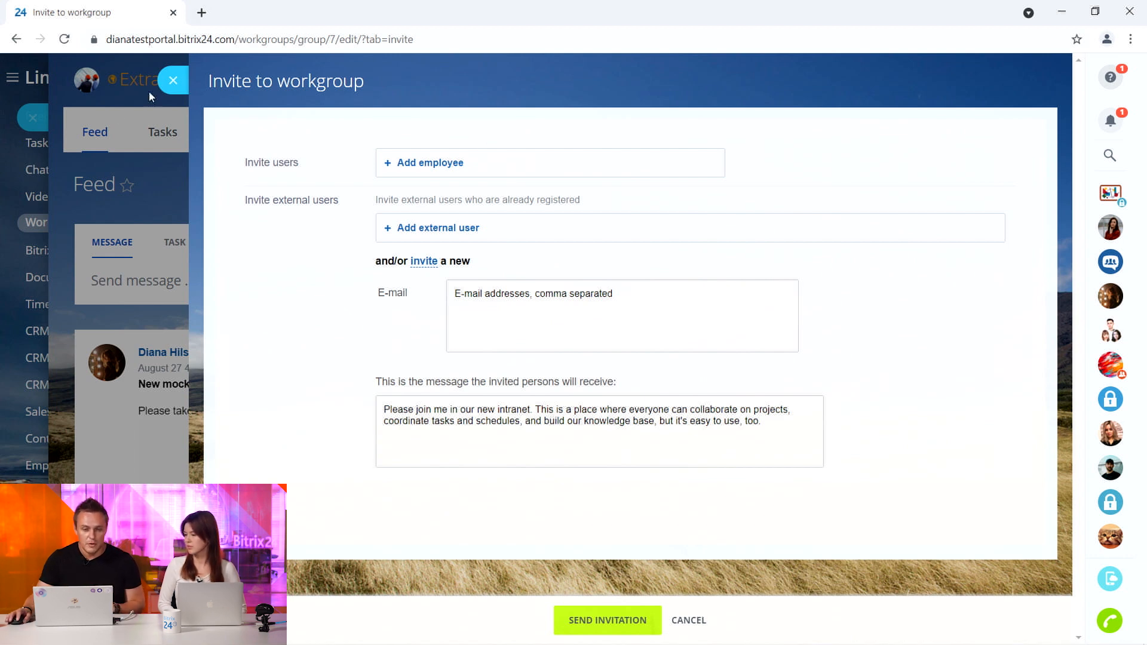
- Close the invitation form, read the full "New mockup is ready!" post and its comments in the extranet workgroup feed, and close the workgroup
left_click(175, 80)
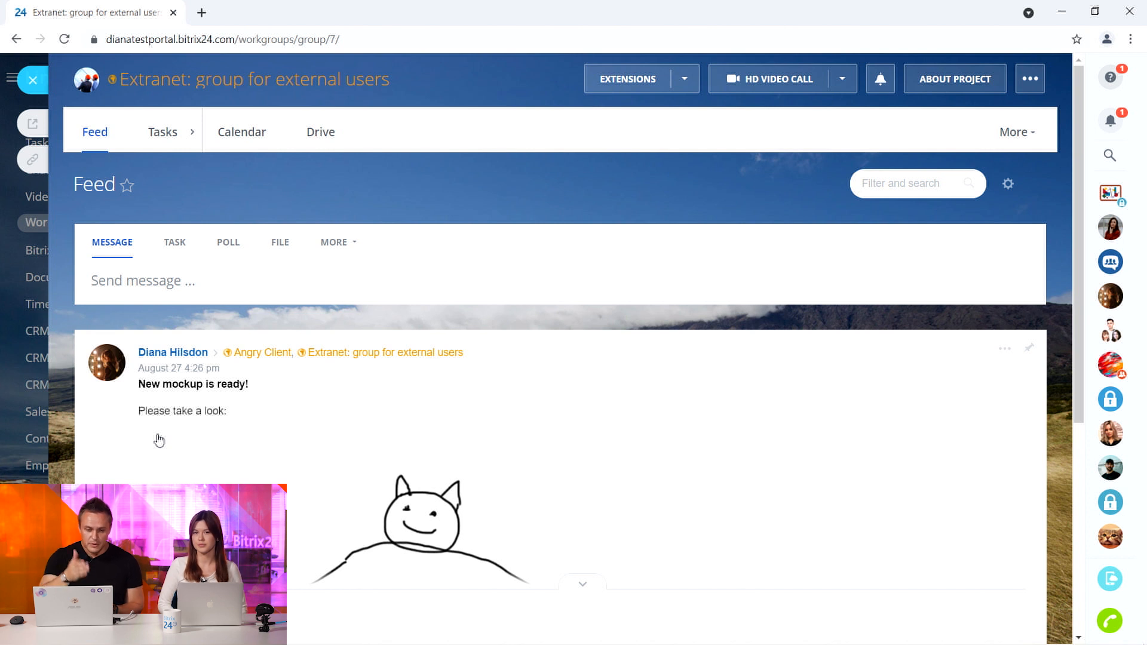
scroll(158, 440, "down", 1)
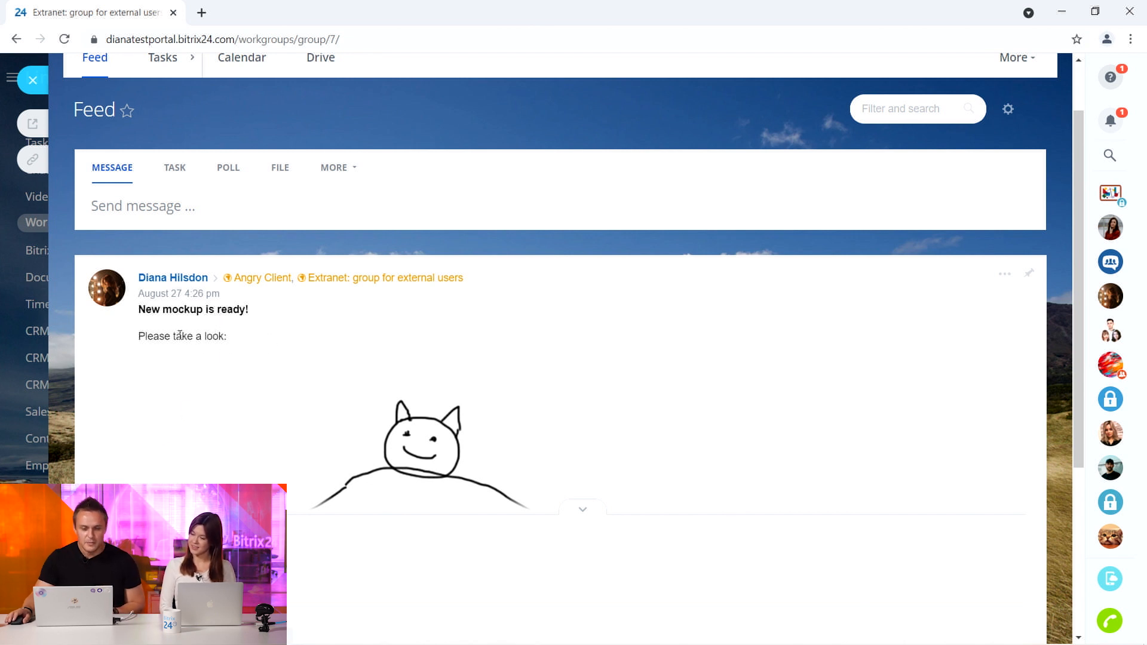
scroll(207, 367, "down", 2)
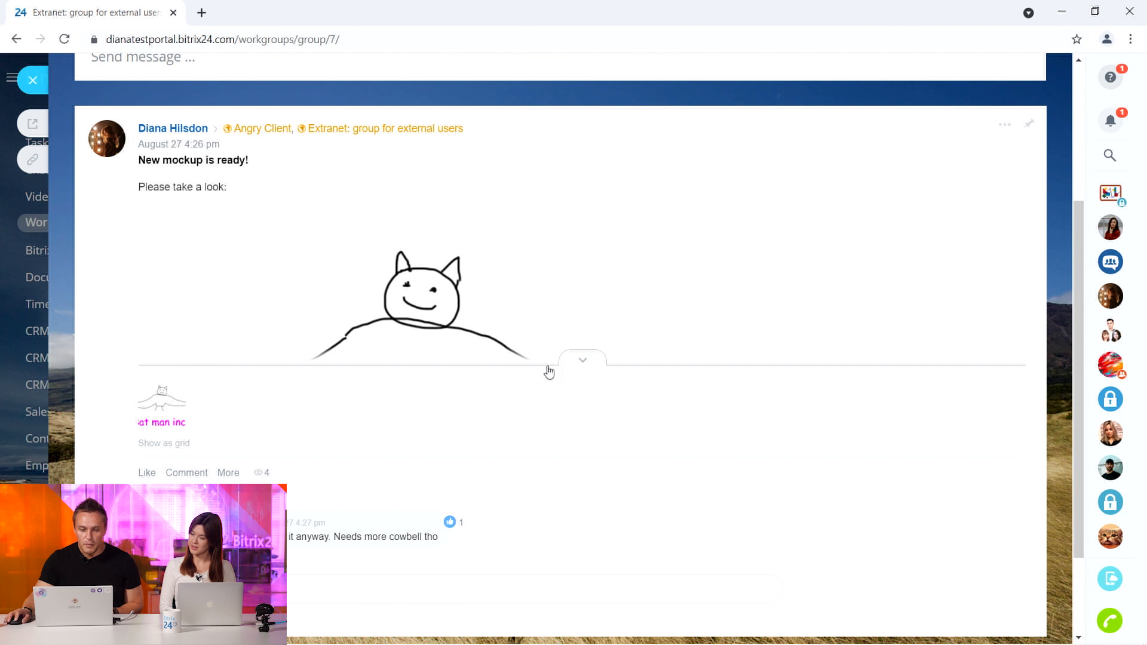
left_click(581, 361)
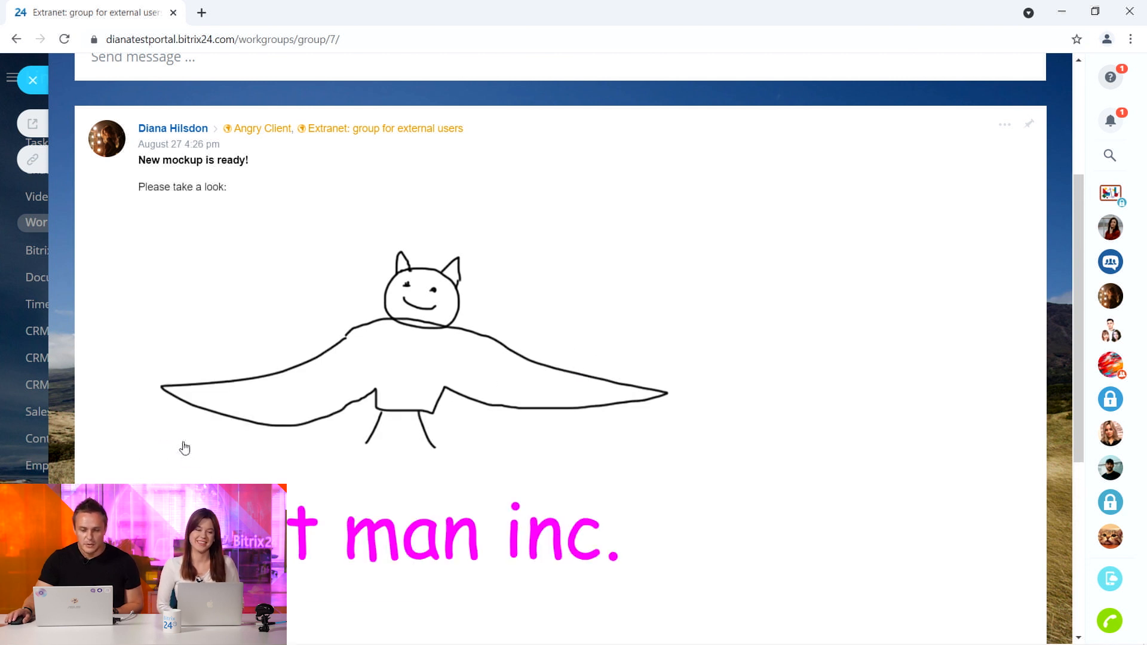
scroll(154, 442, "down", 3)
scroll(153, 442, "down", 2)
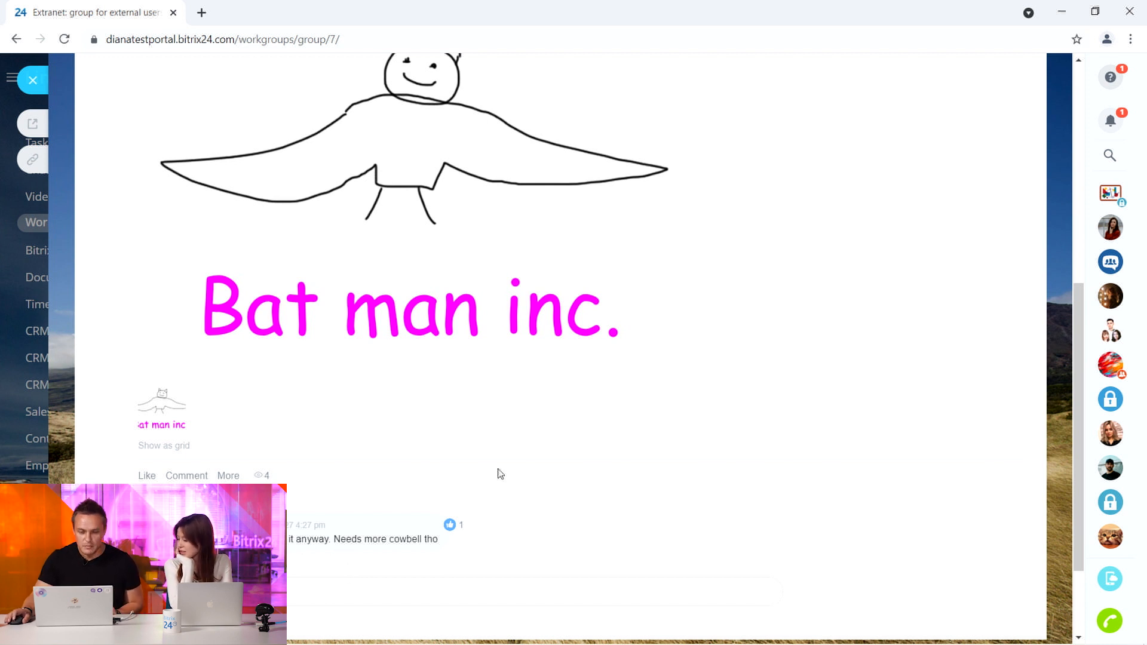
scroll(487, 464, "up", 8)
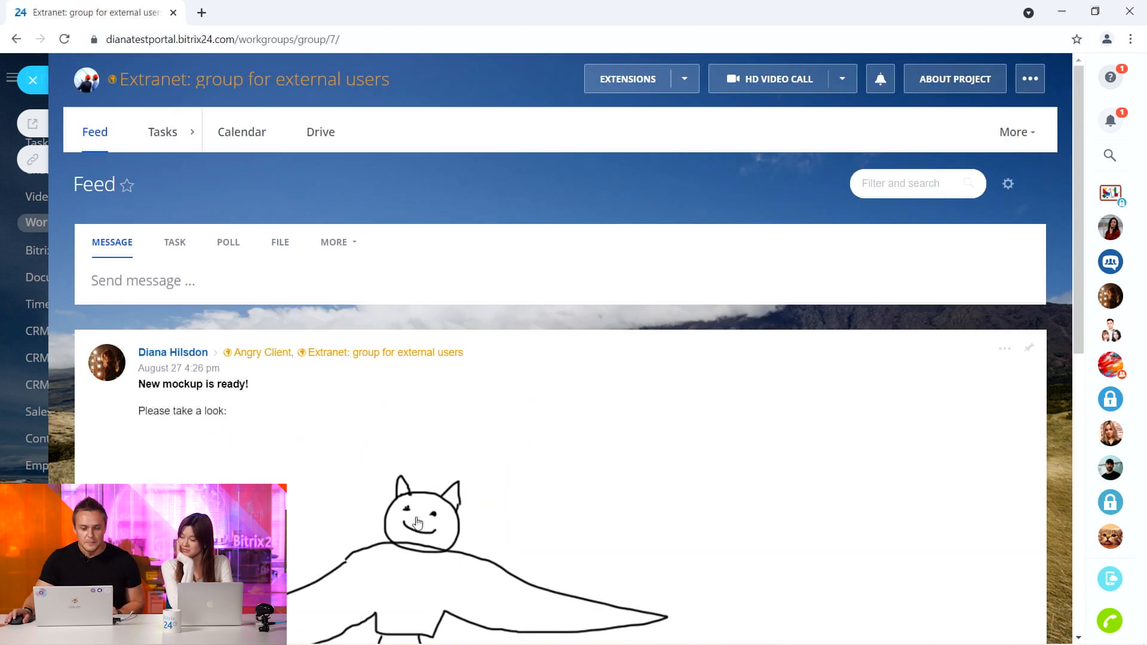
left_click(25, 81)
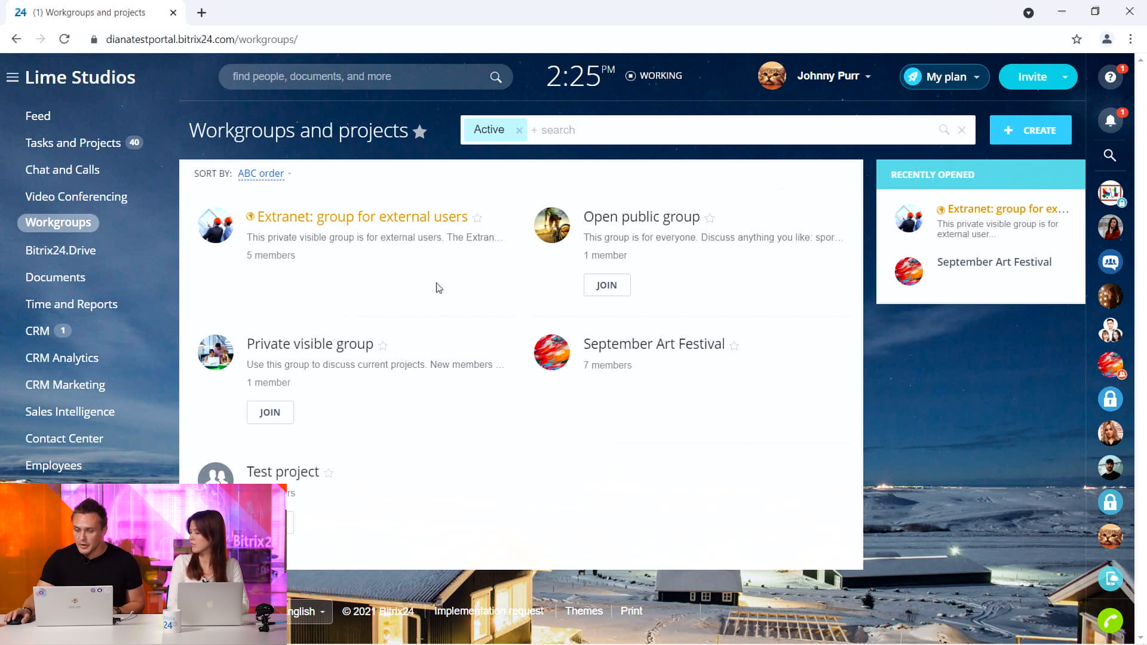
- Open the "Art museum project" chat, review its earlier messages and like the "oops" message
left_click(1110, 364)
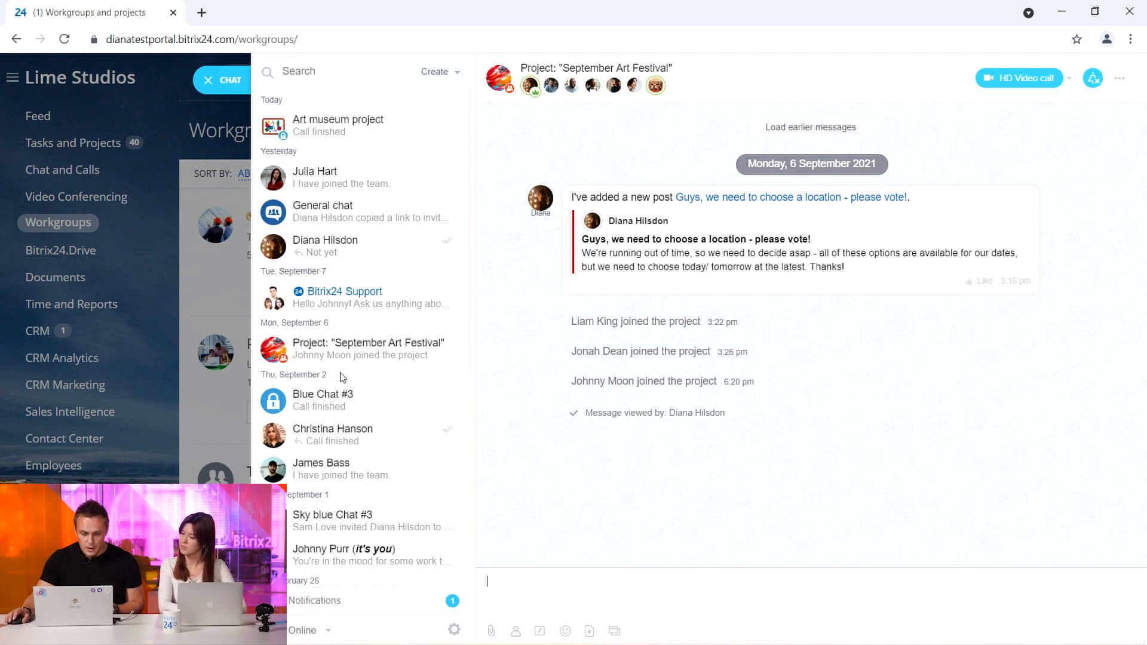
left_click(354, 133)
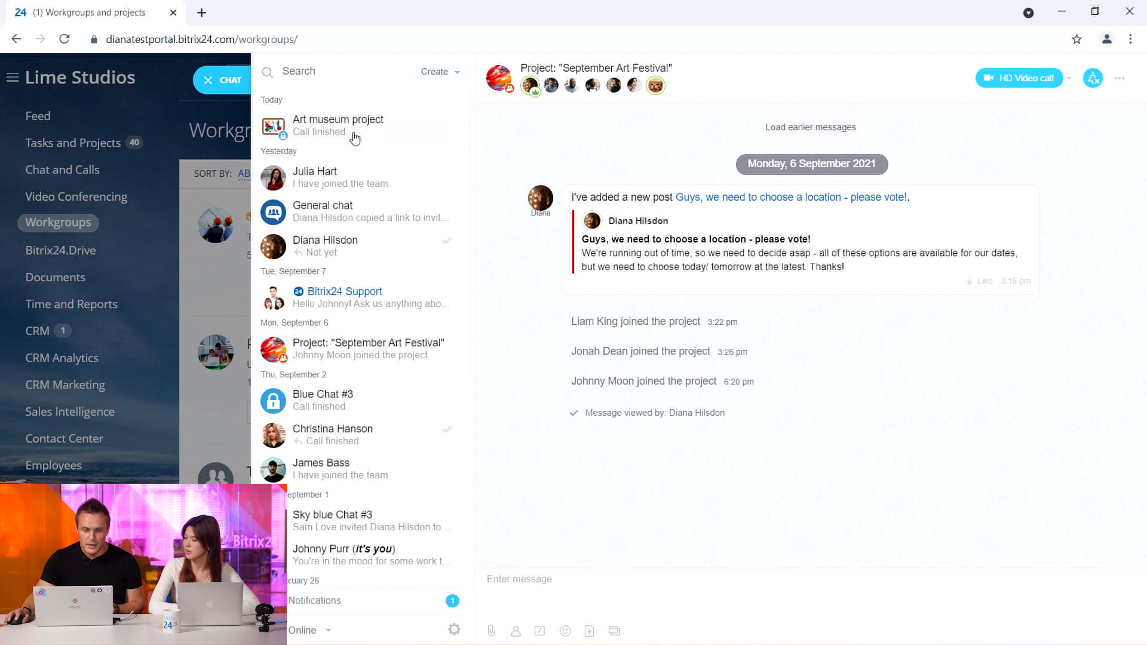
scroll(605, 333, "up", 10)
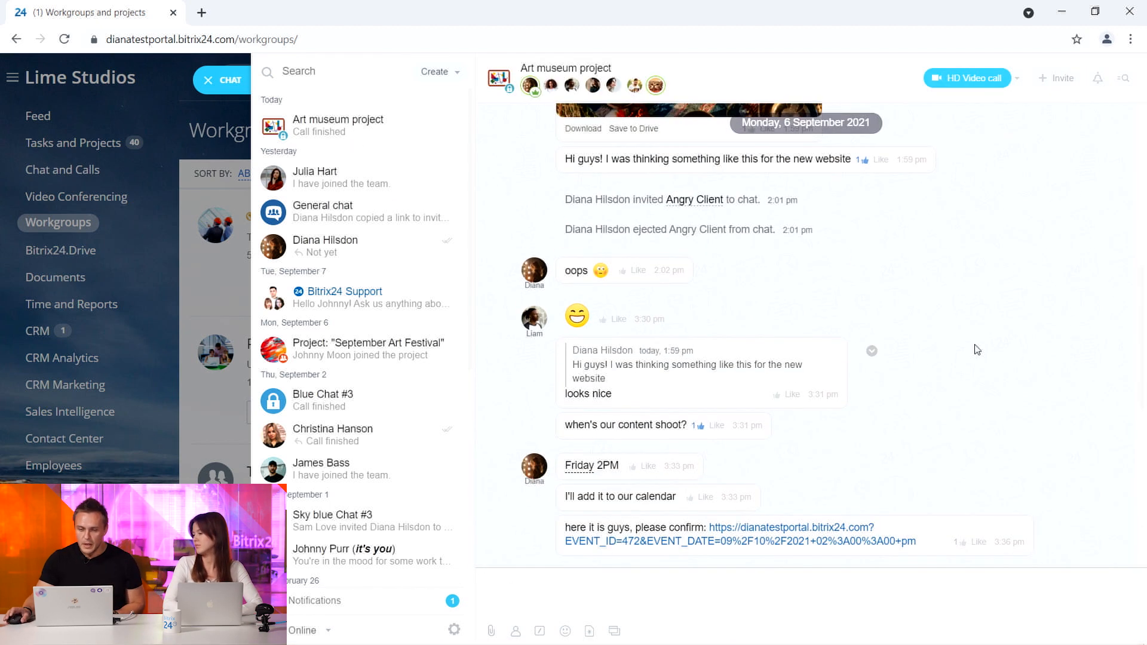
scroll(657, 358, "up", 4)
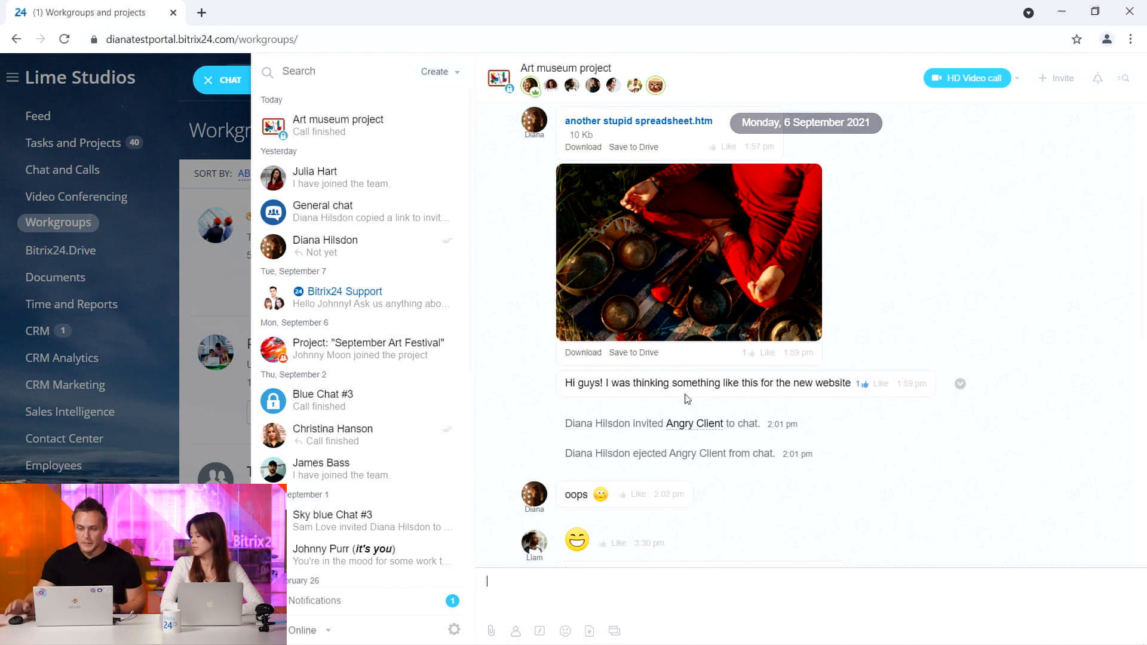
scroll(711, 407, "down", 3)
left_click(638, 271)
scroll(756, 317, "down", 2)
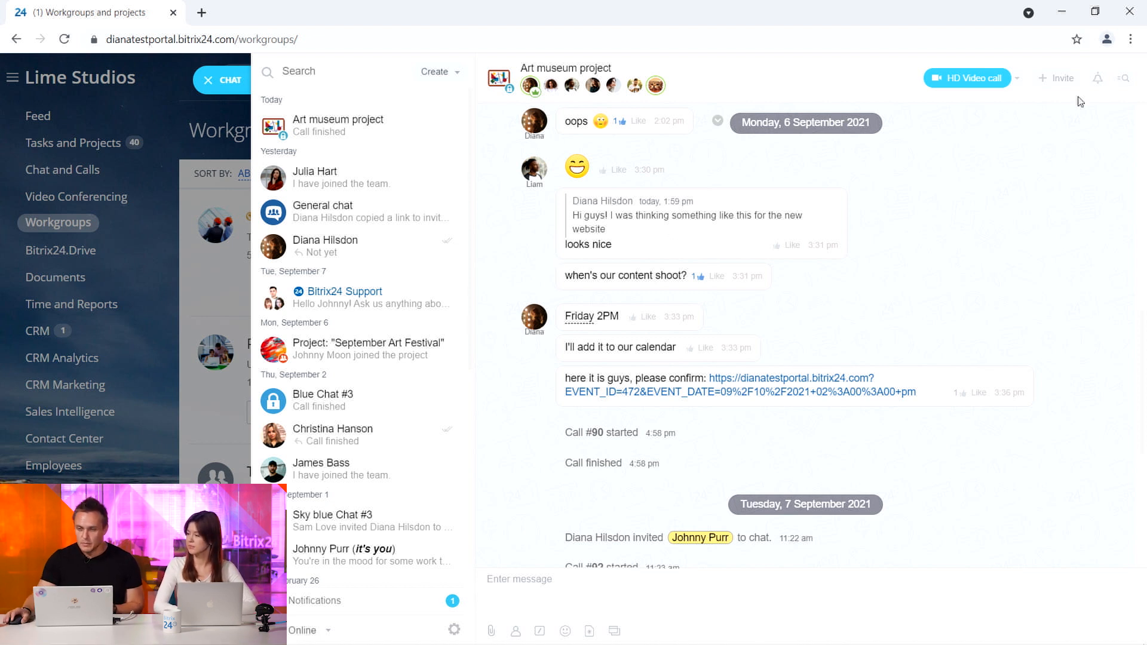
- Start an HD video call with the "Art museum project" chat members, end the call and close the chat
left_click(962, 82)
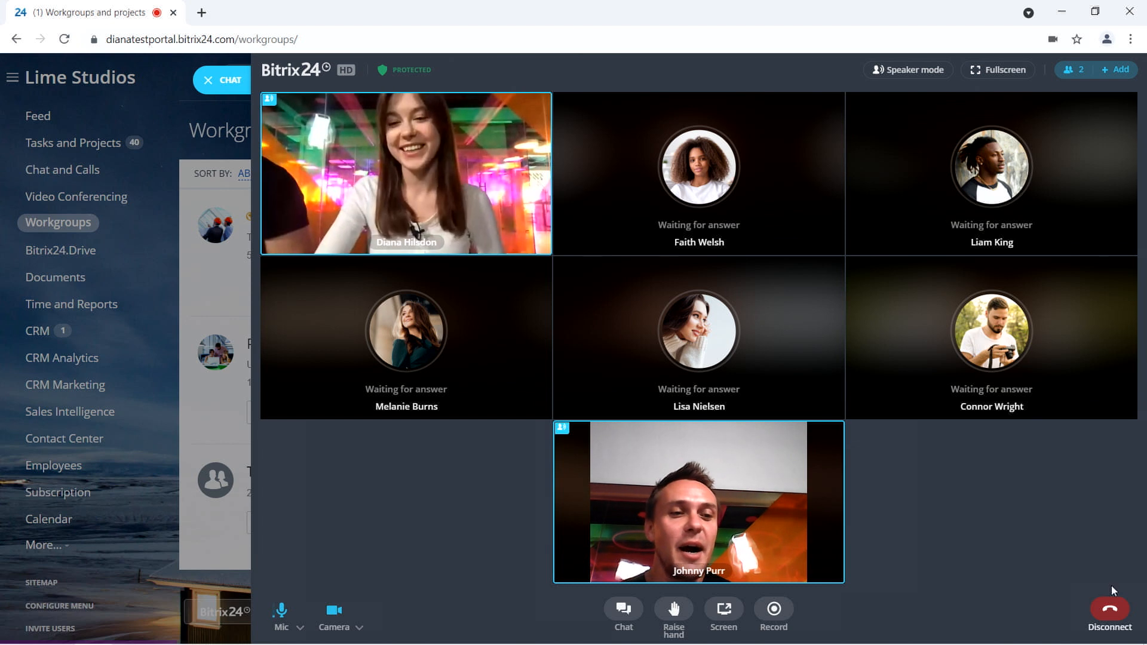
left_click(1108, 613)
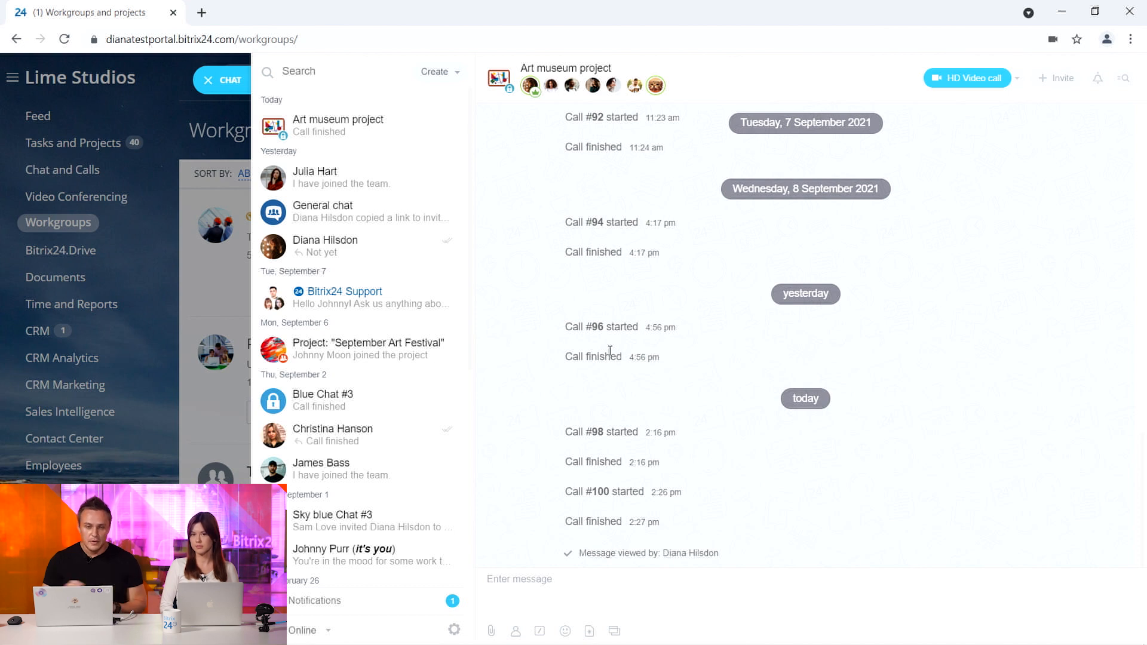
left_click(209, 80)
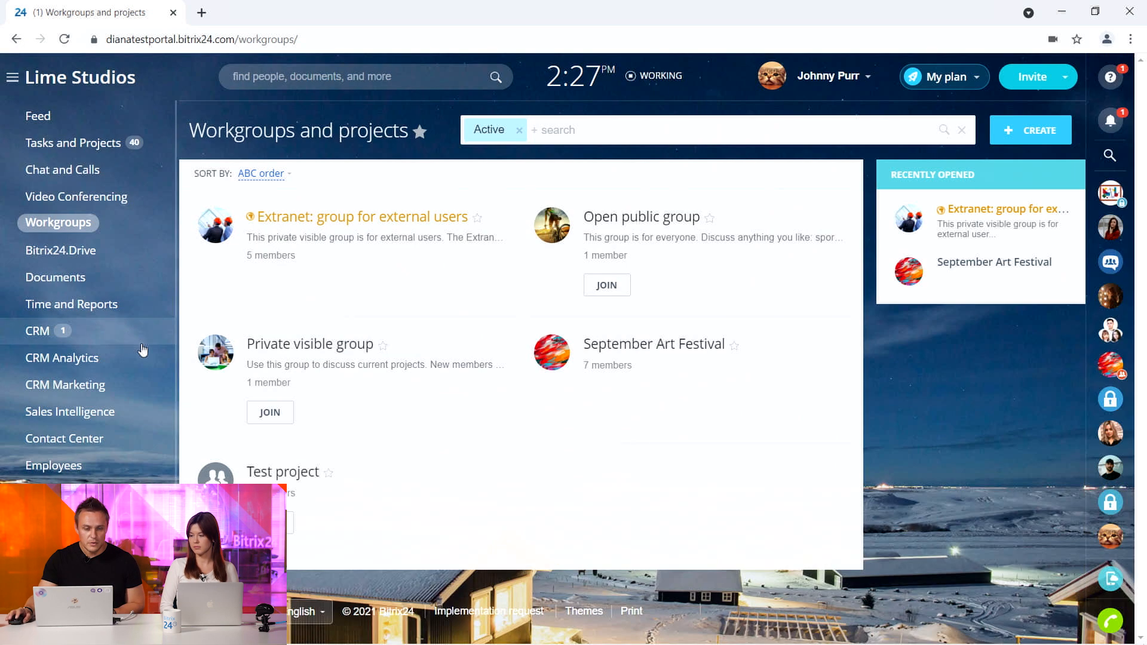
- View "Landing Page draft.docx" from the "Extranet_ group for external users" folder in Bitrix24.Drive, and close the document
left_click(80, 251)
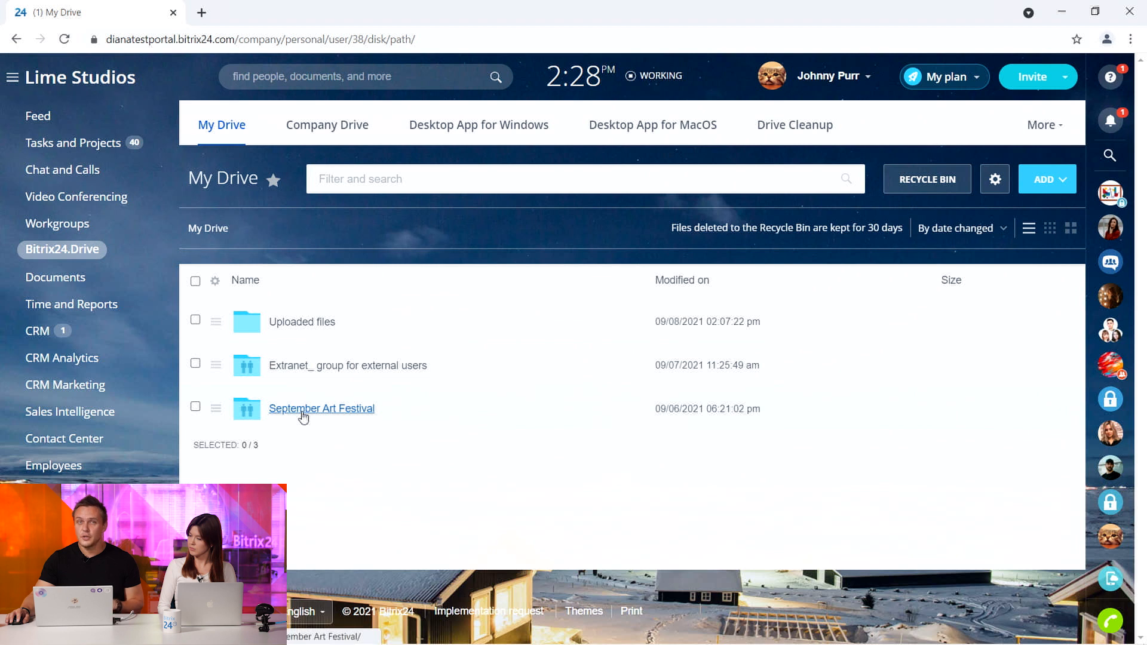
left_click(310, 371)
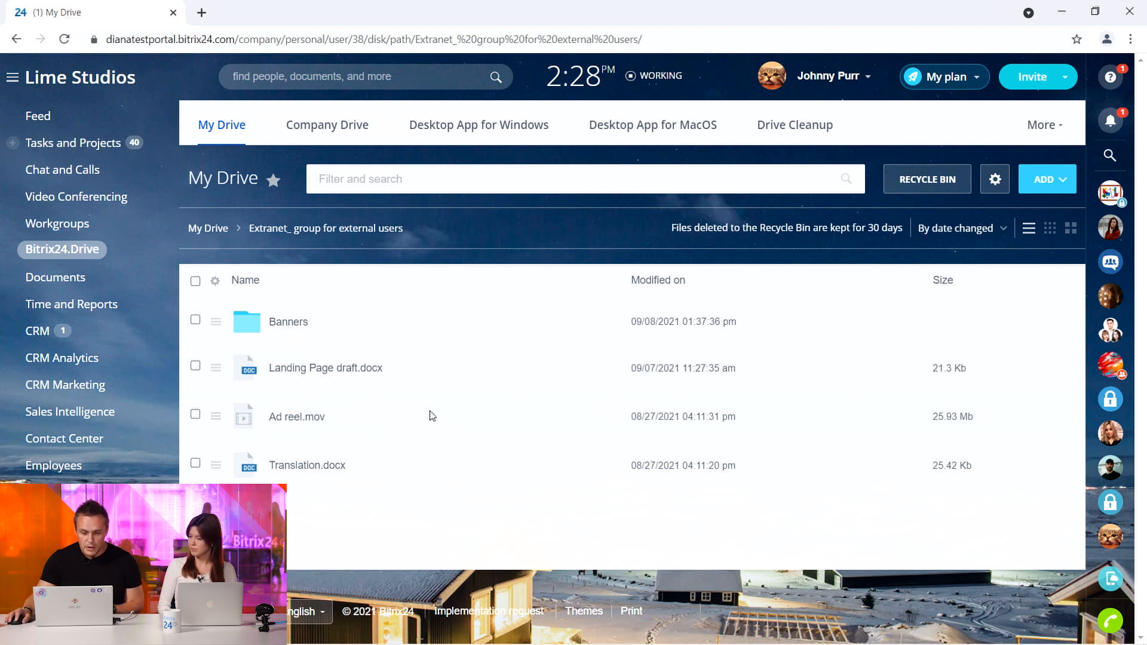
left_click(313, 369)
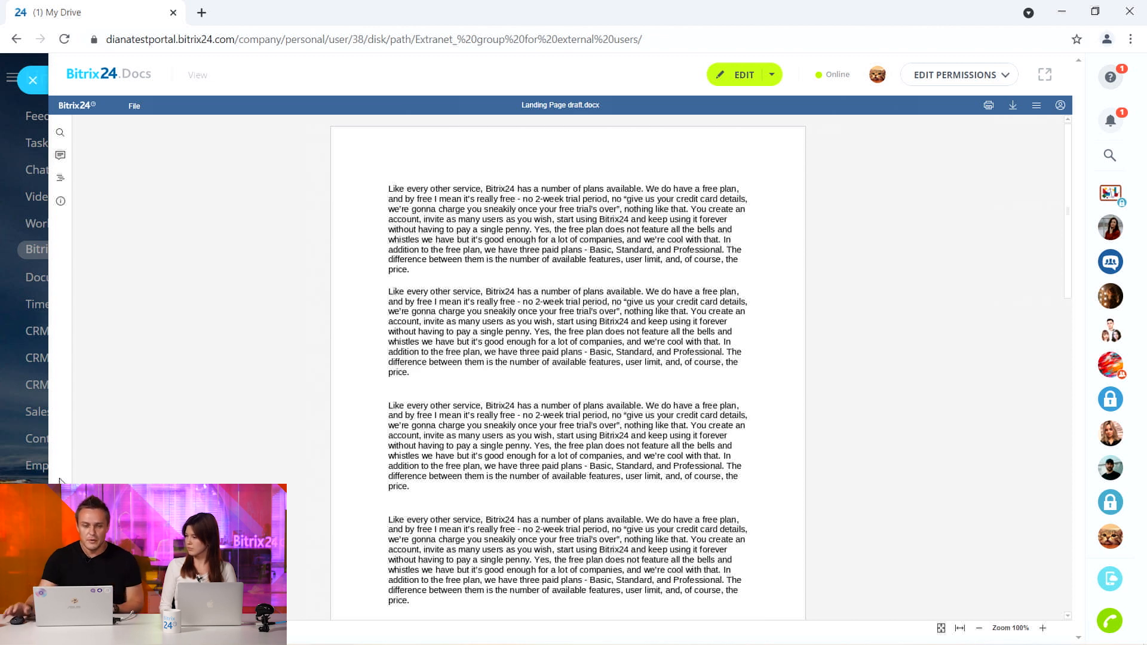
left_click(32, 80)
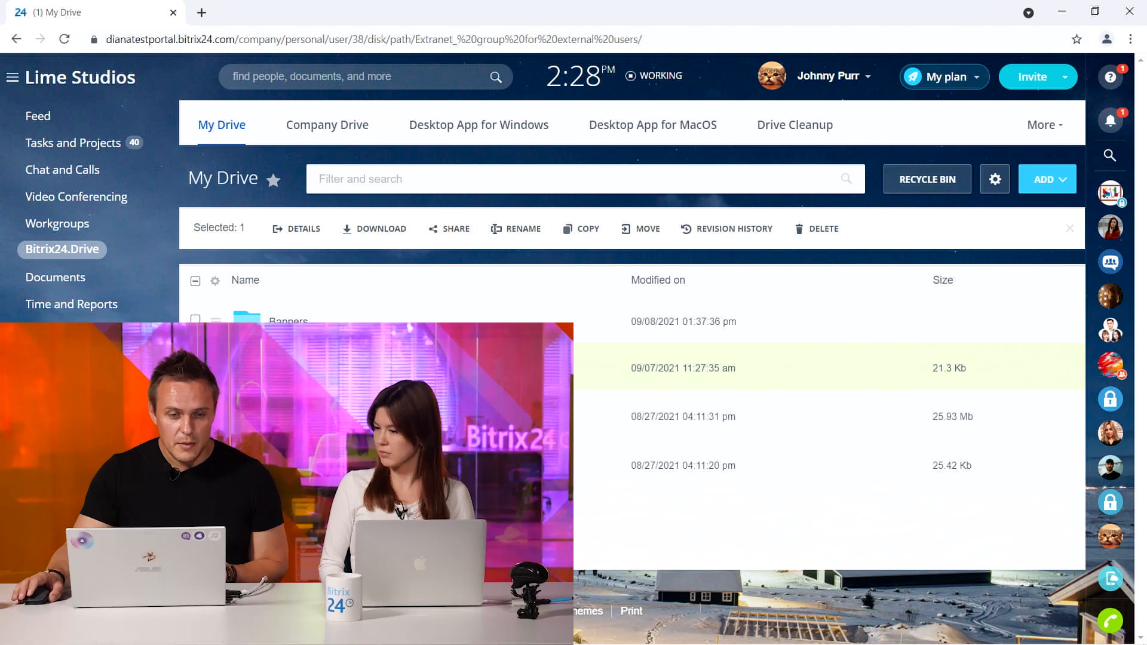
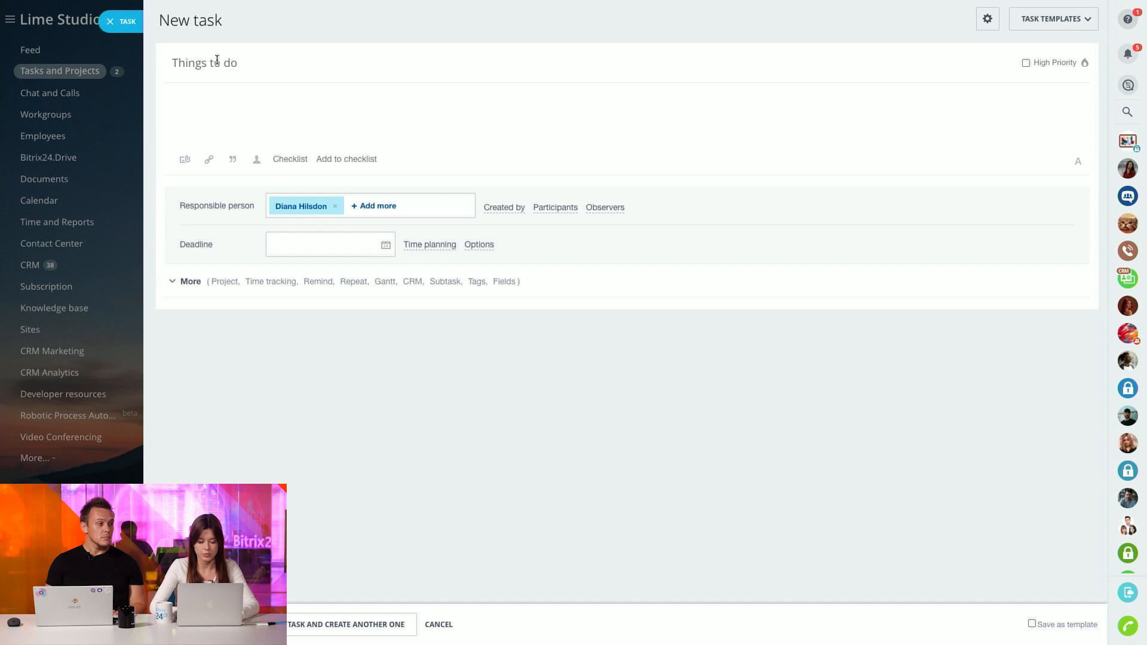
- Title the new task "Design new banners" and enter the description "Design new banners for our website."
type("Desi")
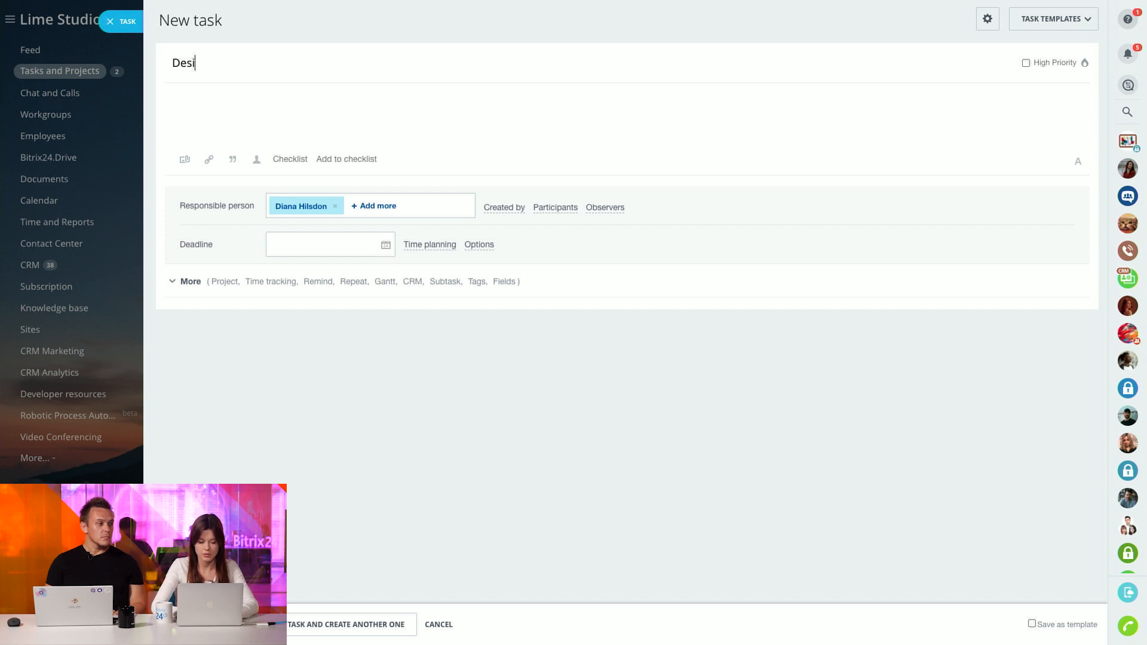
type("gn new banners")
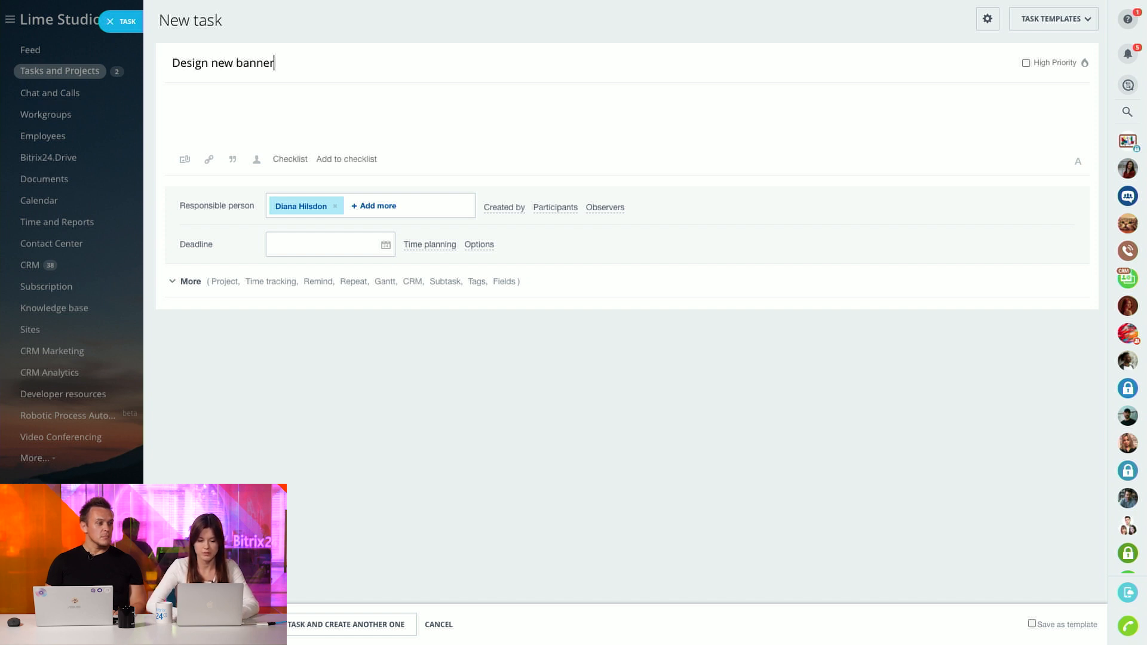
left_click(292, 106)
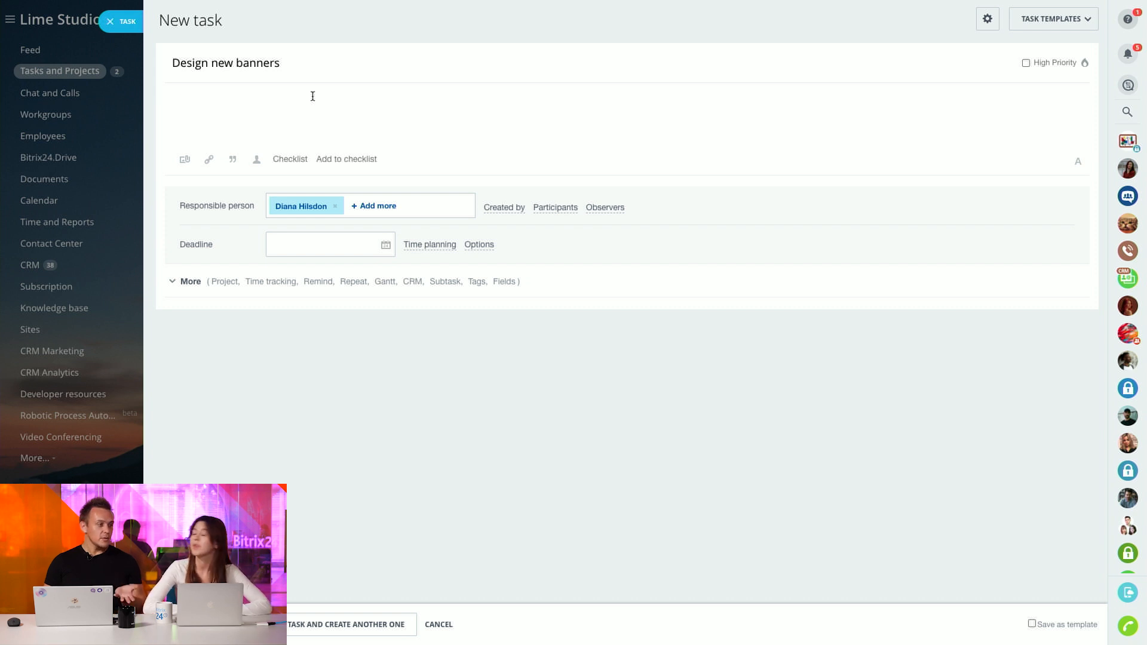
type("Design new ")
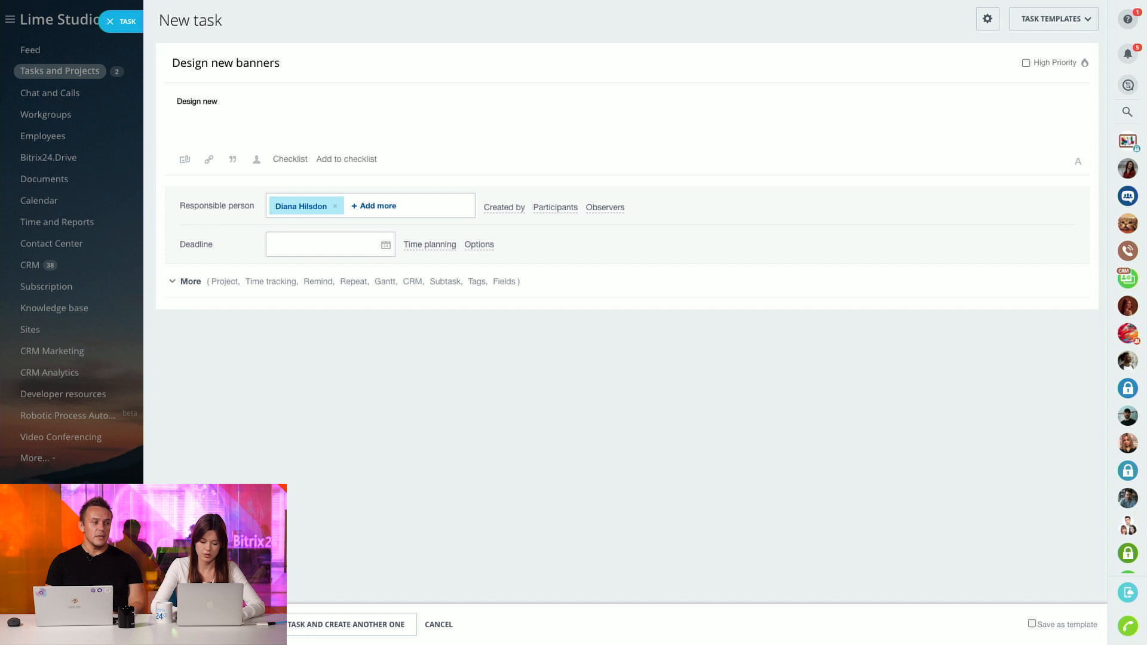
type("banners - ")
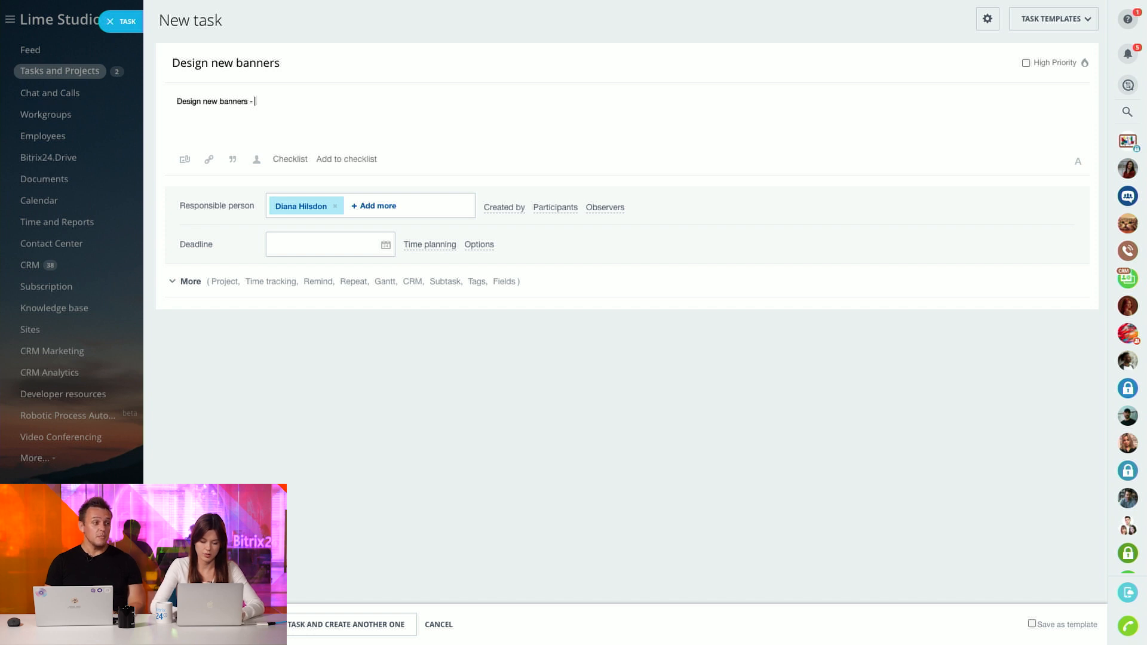
type("fo")
key("BackSpace")
key("BackSpace")
key("BackSpace")
key("BackSpace")
type("for our website.")
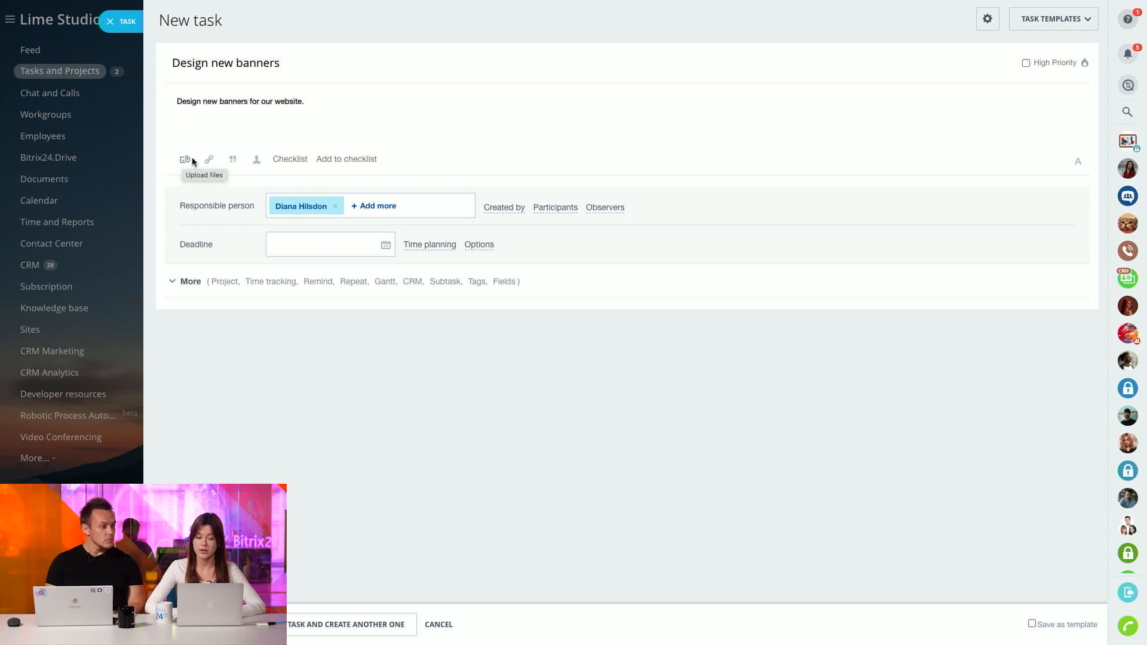
- Add a checklist to the task with the items "Banner 1" and "Banner 2"
left_click(256, 159)
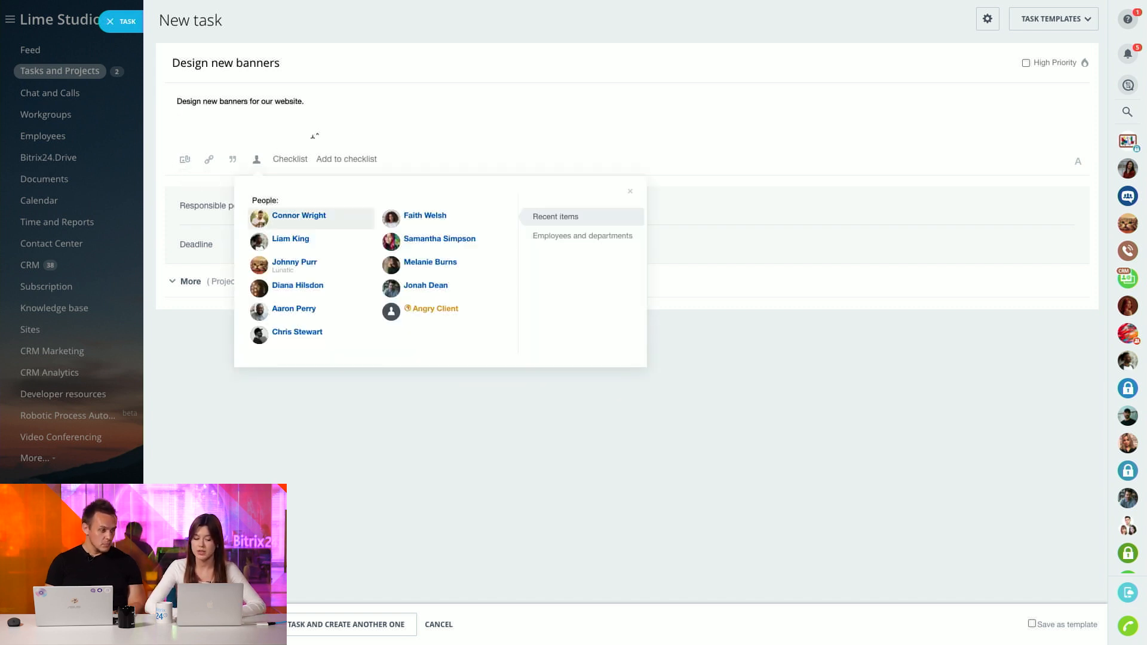
left_click(289, 160)
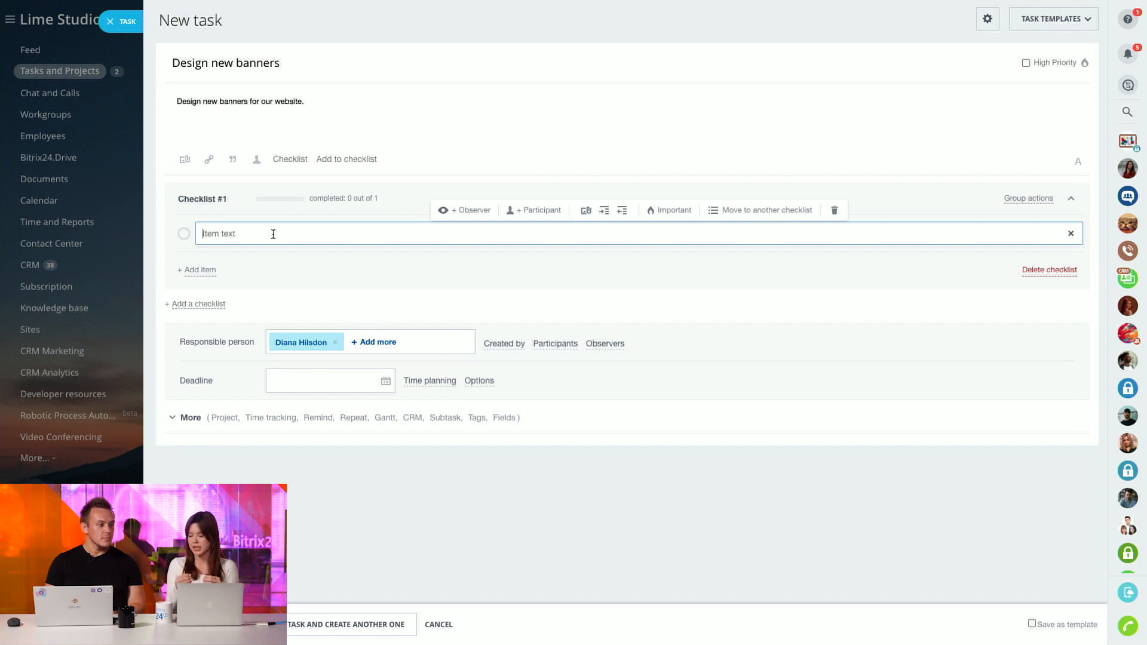
type("Banner 1")
key("Return")
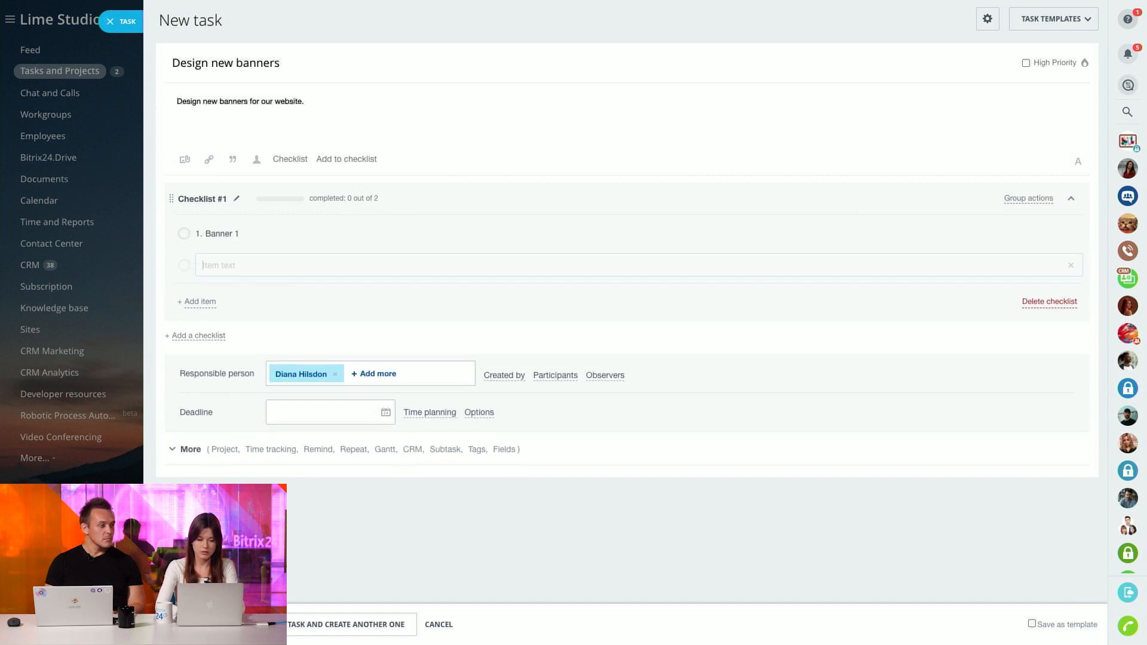
type("Banner 2")
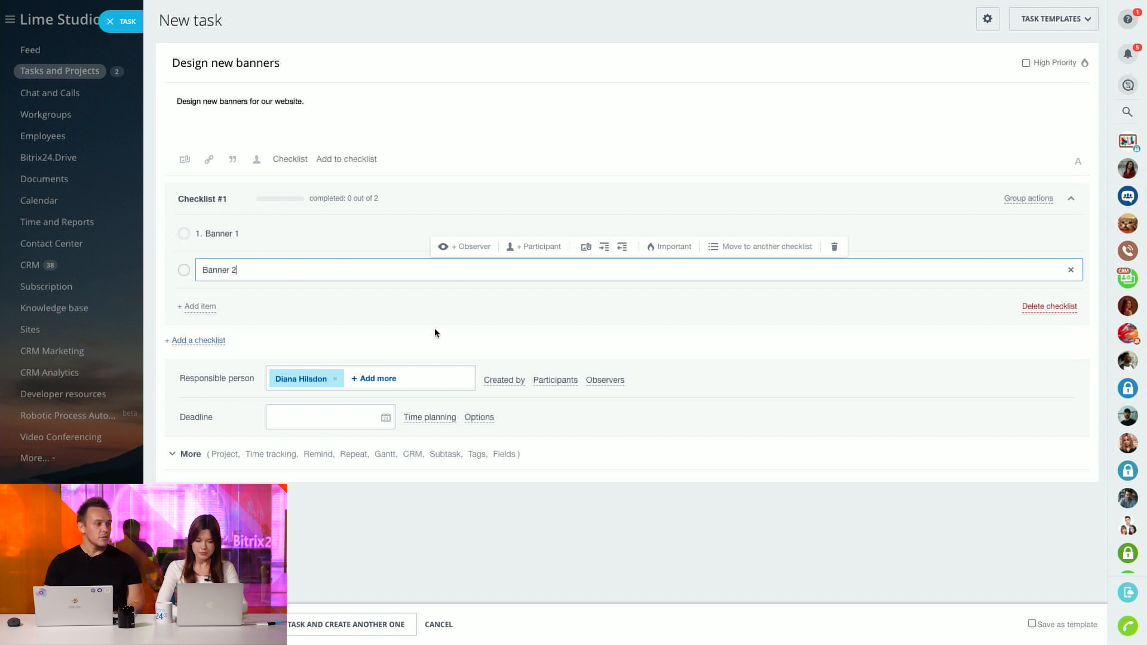
left_click(452, 340)
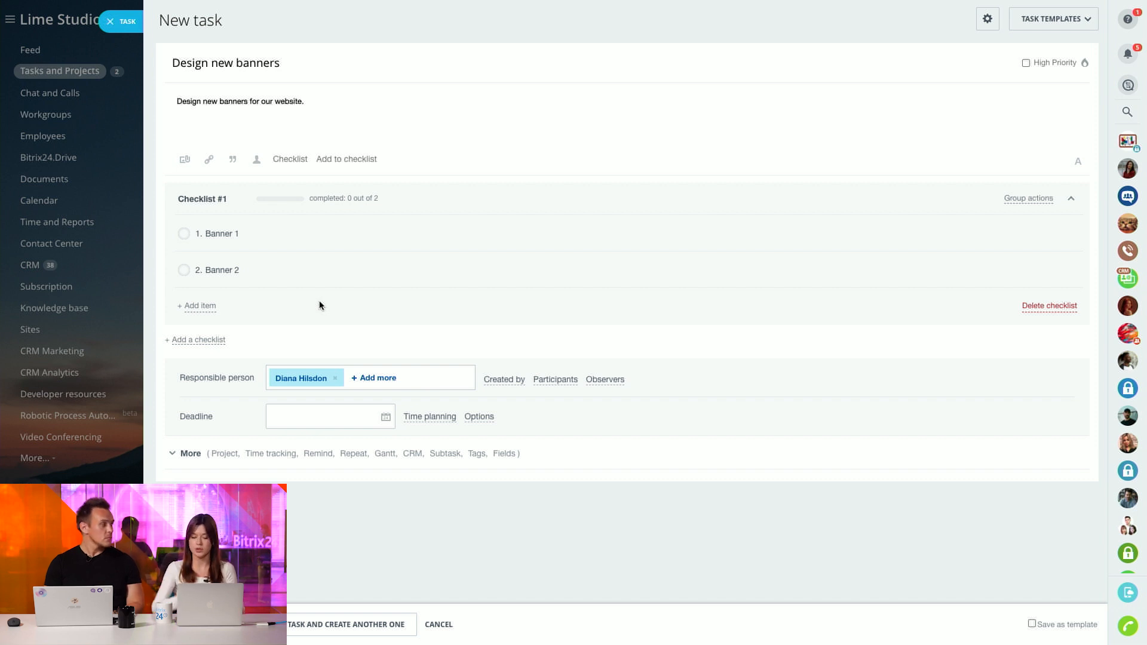
- Replace the task's responsible person with the first colleague suggested in the user list
left_click(335, 379)
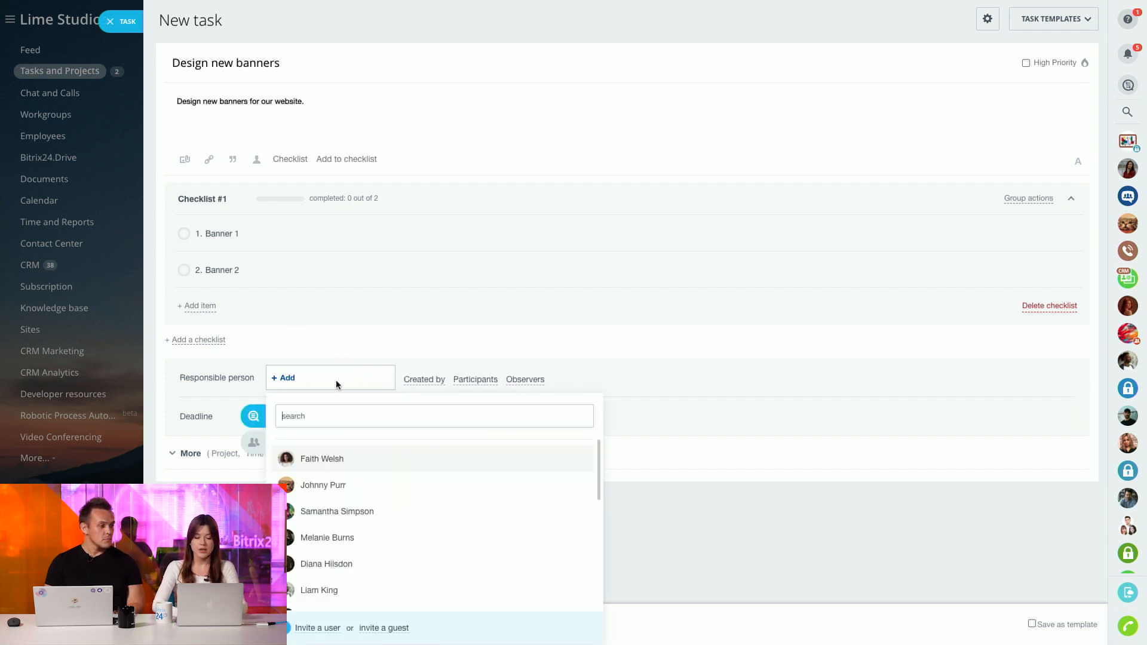
left_click(371, 458)
left_click(539, 351)
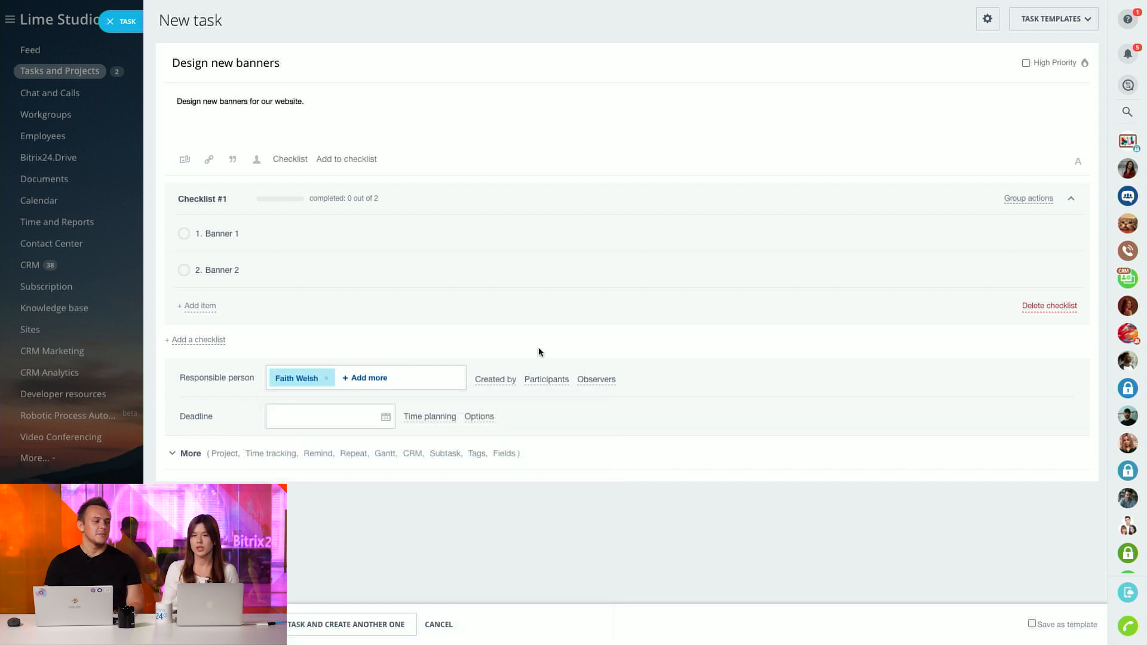
- Show the task's Participants field and add the first suggested colleague as a participant
left_click(541, 383)
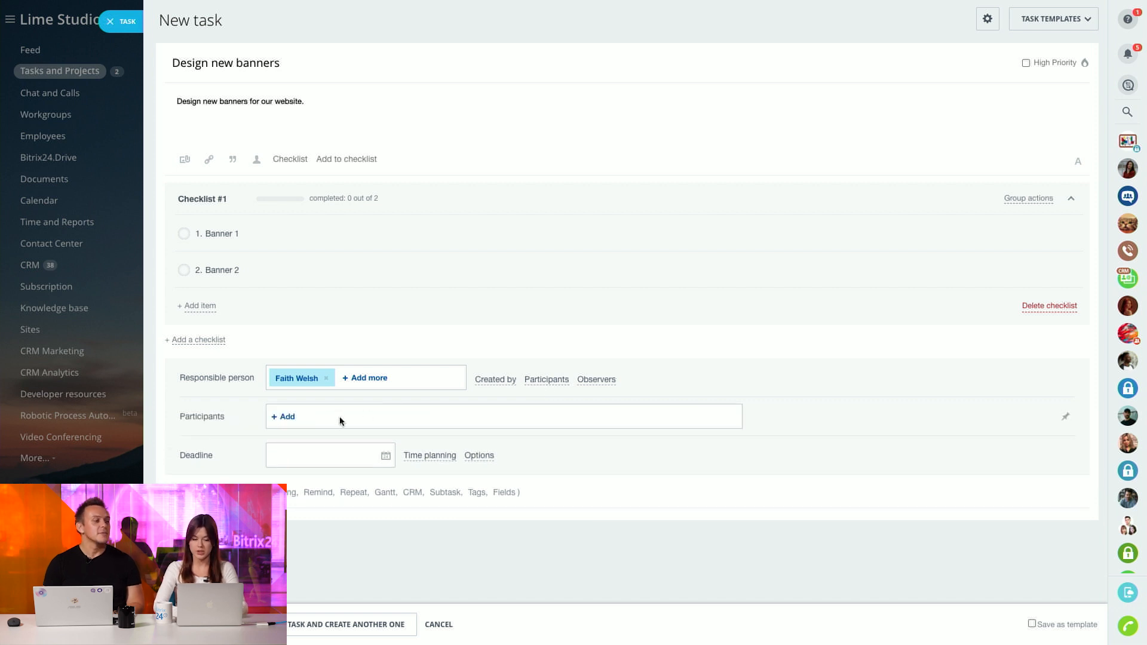
left_click(300, 418)
left_click(391, 225)
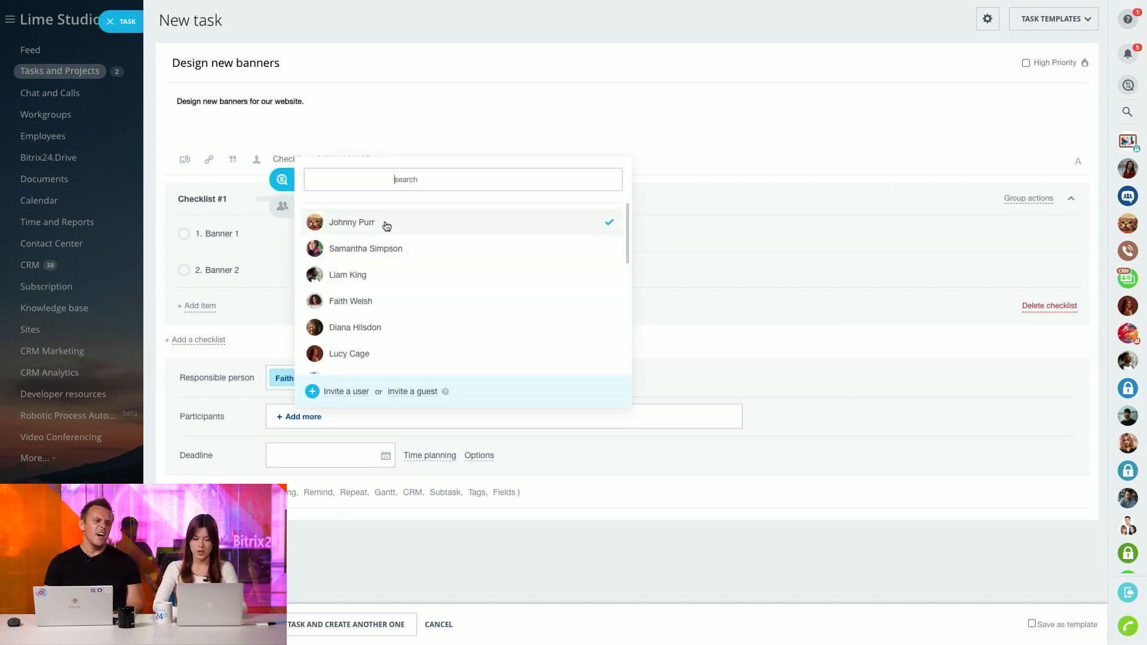
- Add the second suggested colleague as another participant of the task and close the user list
left_click(437, 248)
left_click(701, 393)
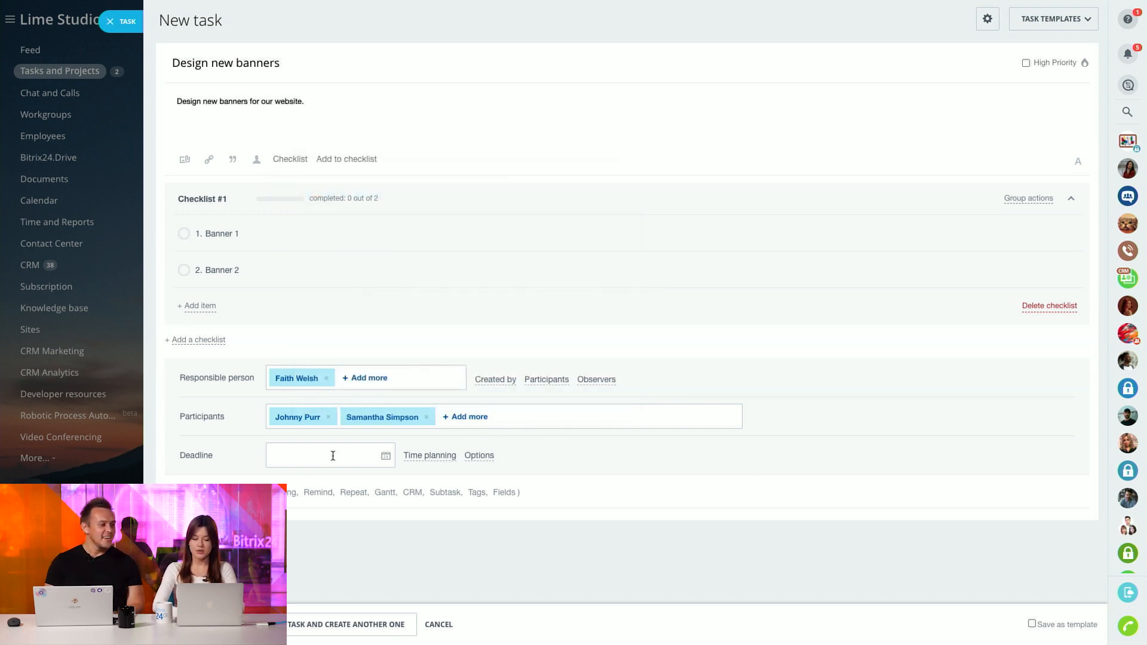
- View the task's deadline calendar without choosing a date, and show the Observers field
left_click(385, 456)
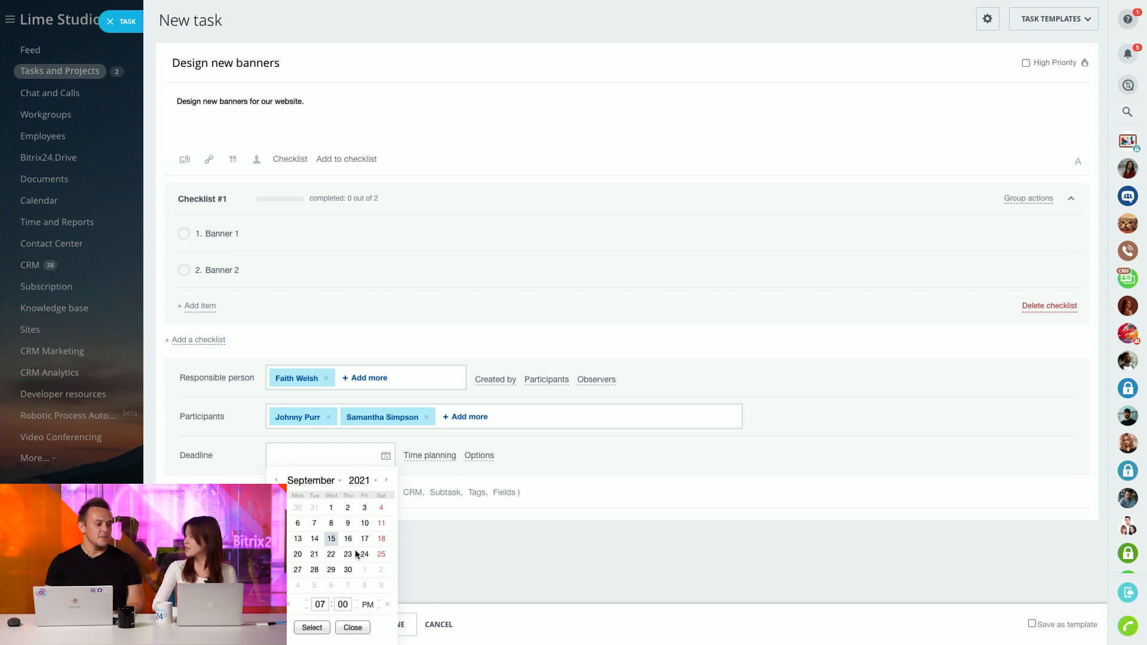
left_click(479, 589)
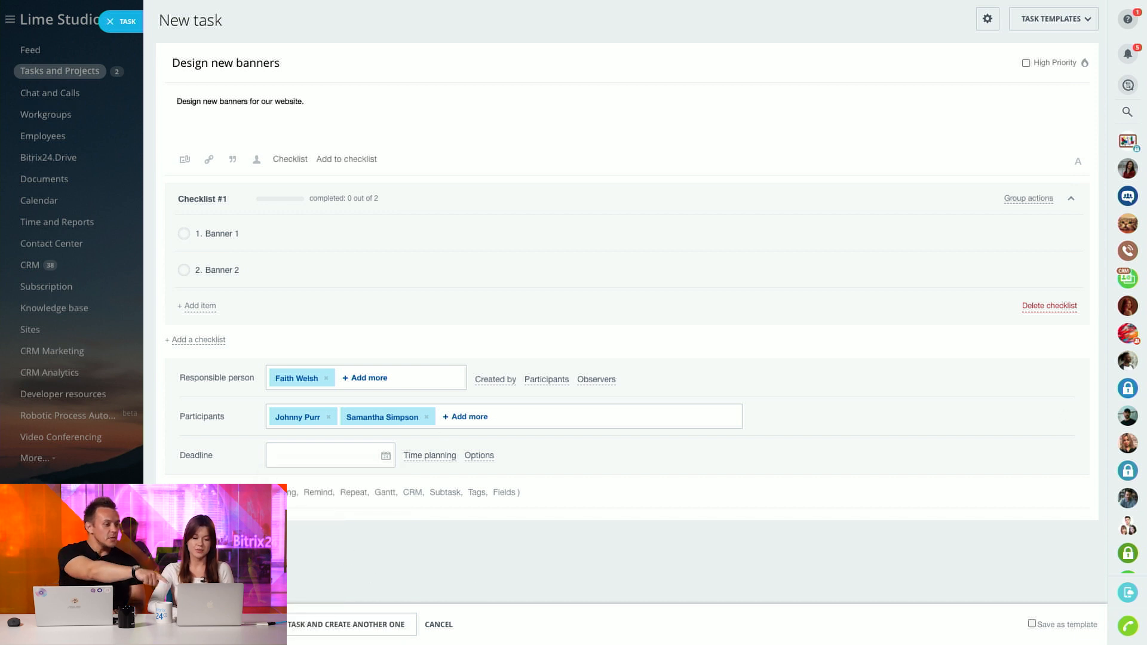
left_click(596, 380)
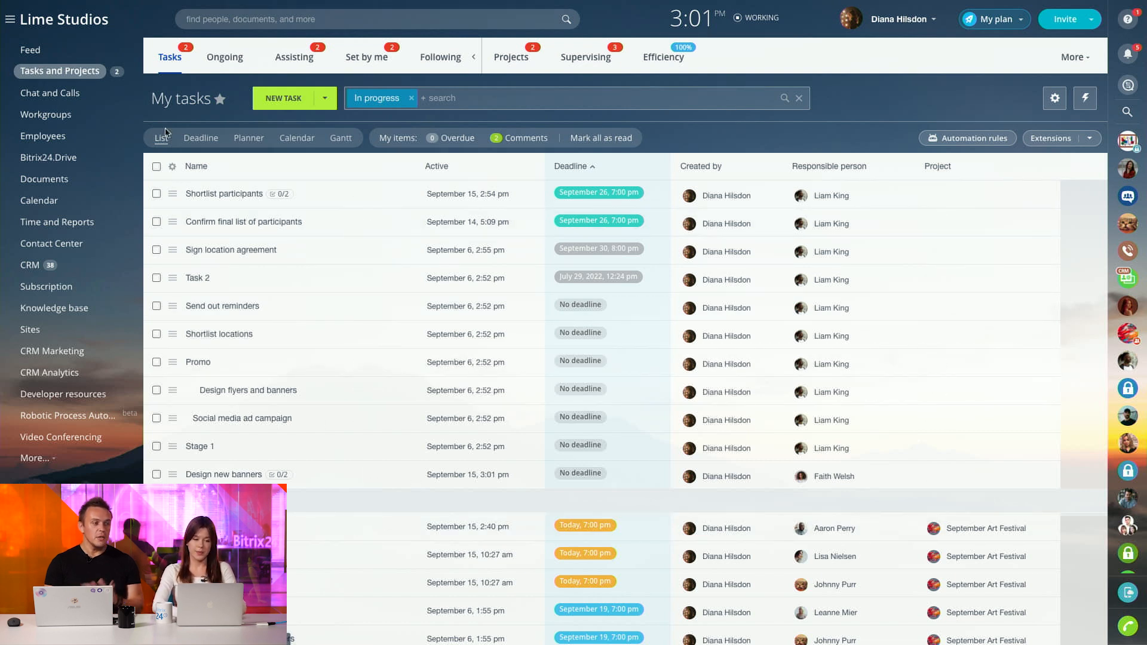
- Sort the task list by the Active column in ascending order and look at the available search filters
left_click(454, 167)
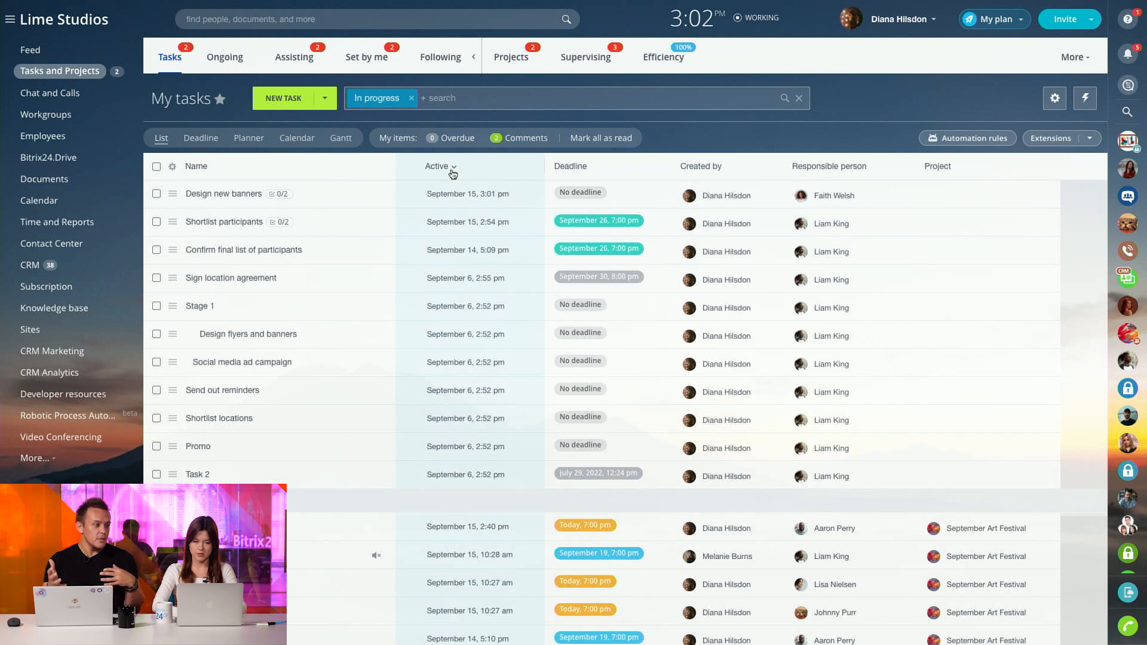
left_click(453, 173)
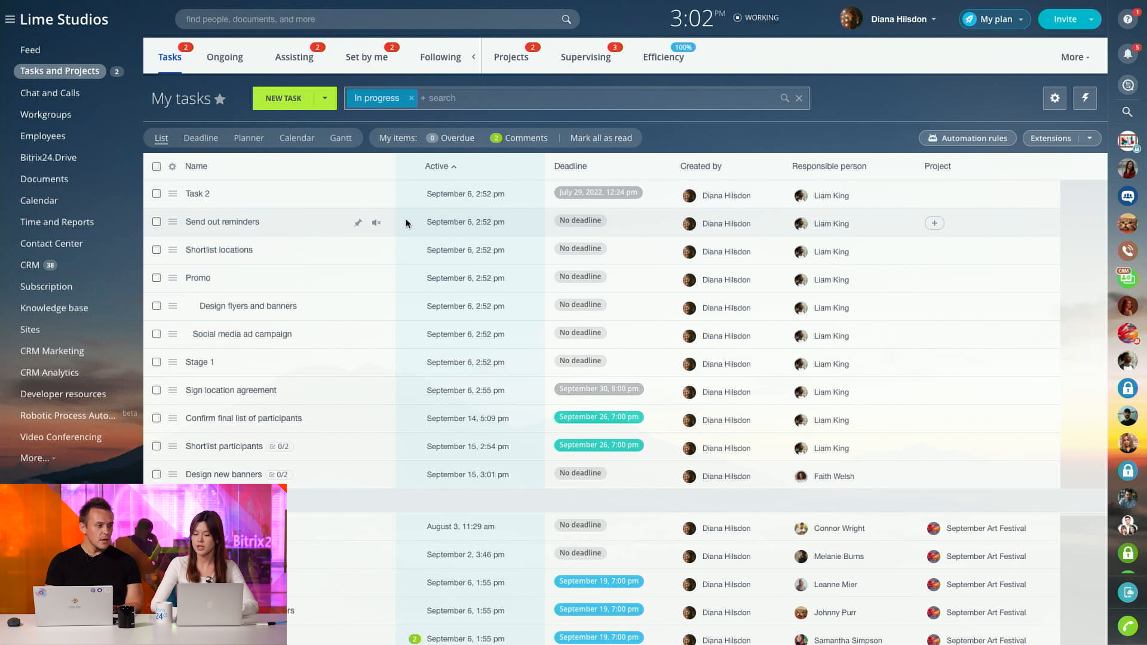
left_click(504, 97)
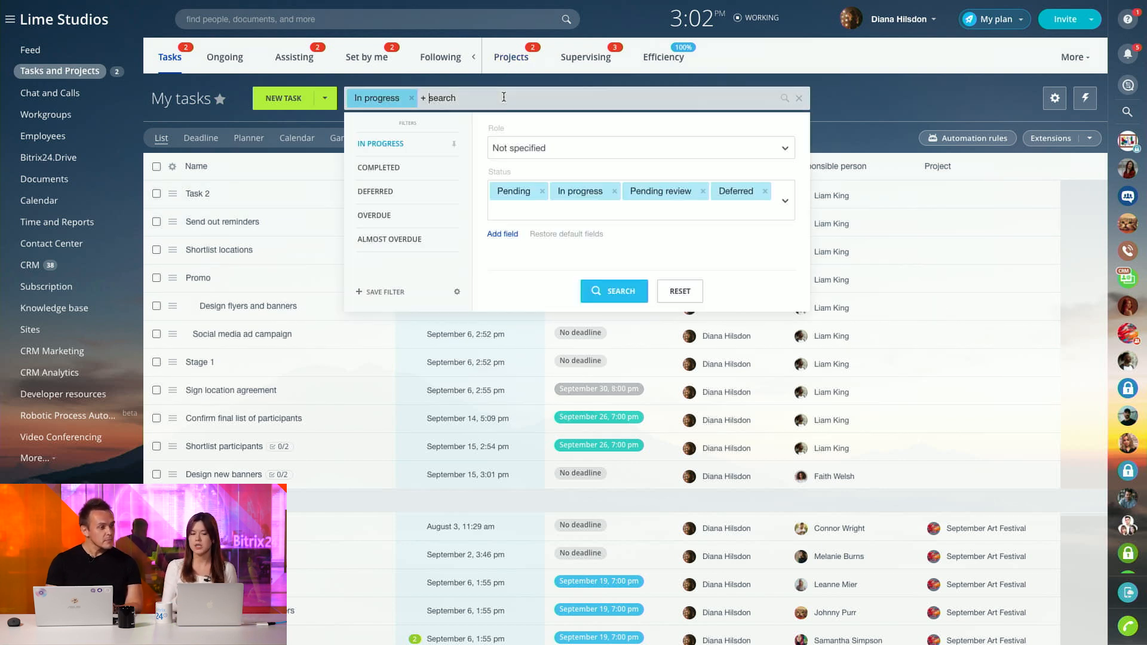
left_click(936, 98)
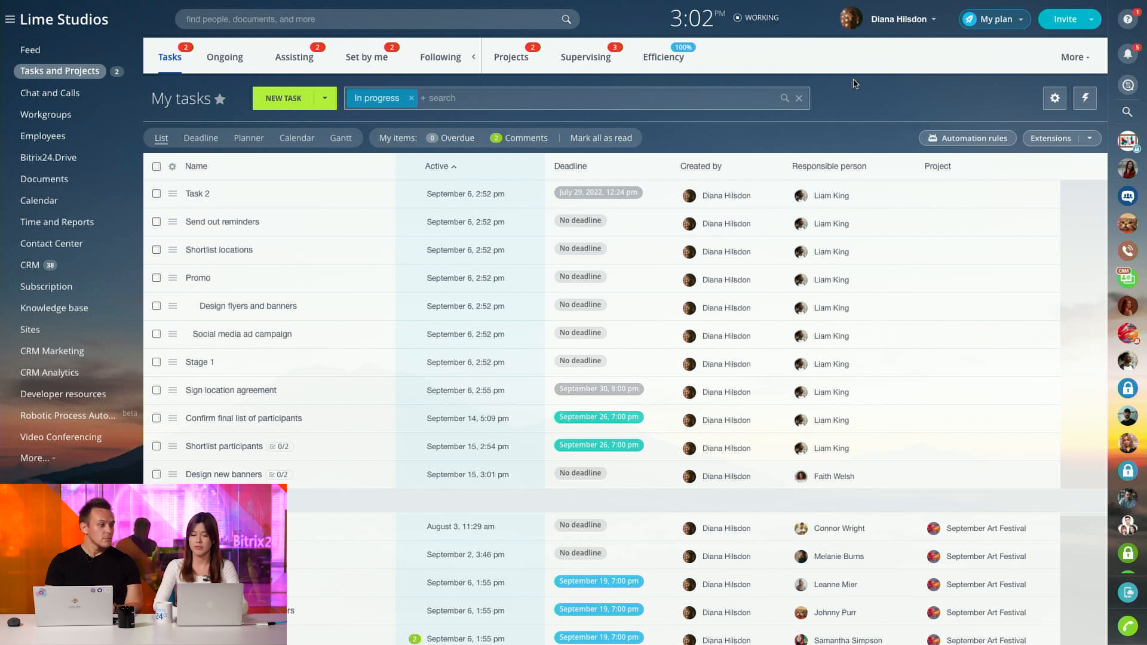
- Switch the tasks to the Deadline view and examine how they are grouped by due date
left_click(209, 141)
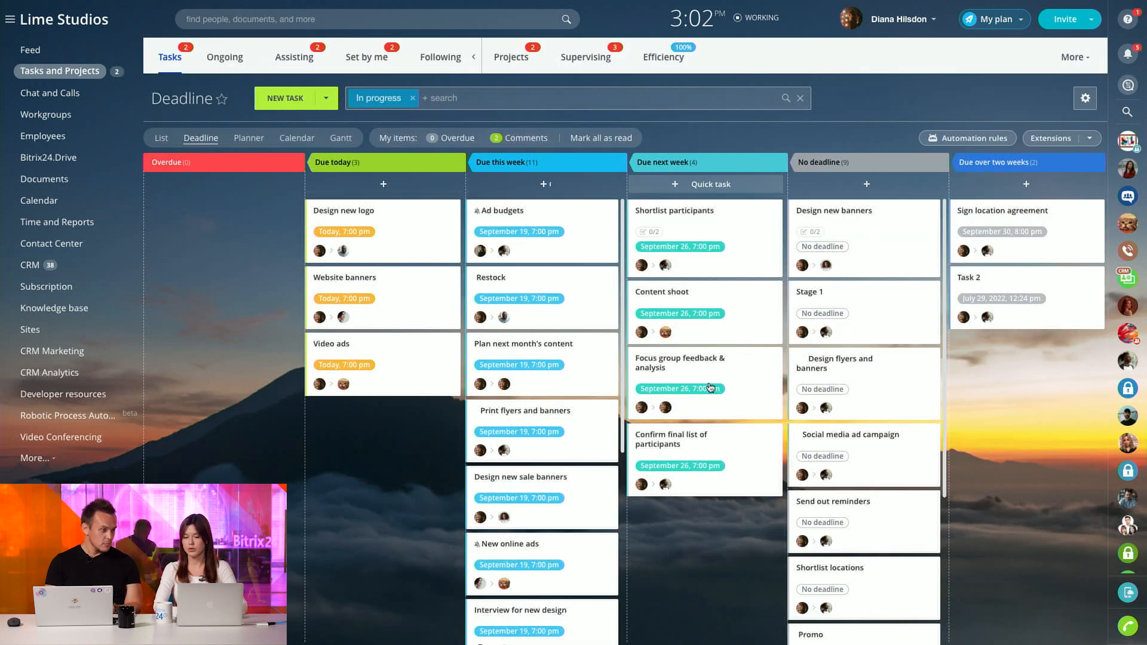
mouse_move(393, 233)
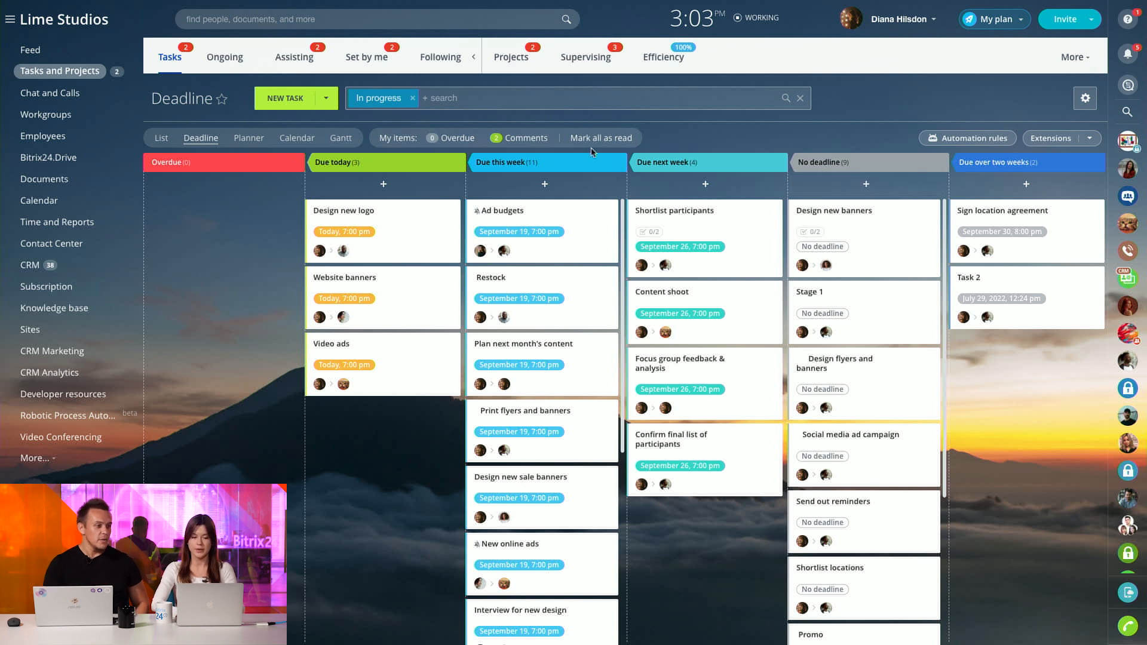
- In the Planner view, move the "Design new logo" task to the "Need an update" stage and add a new stage at the end
left_click(246, 140)
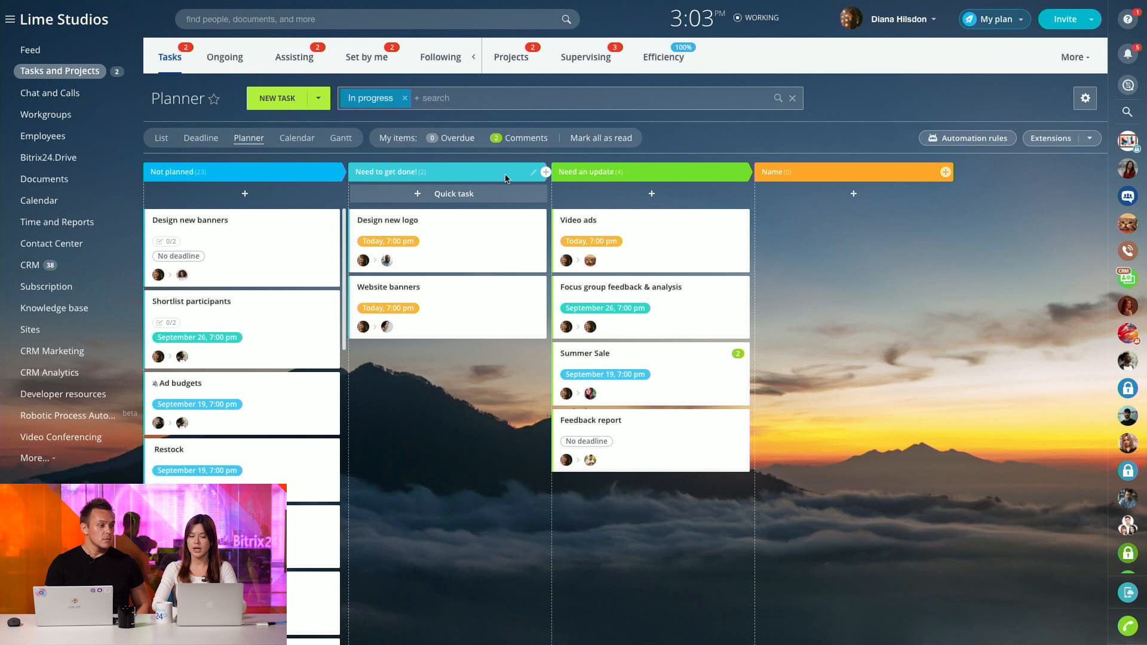
left_click(532, 172)
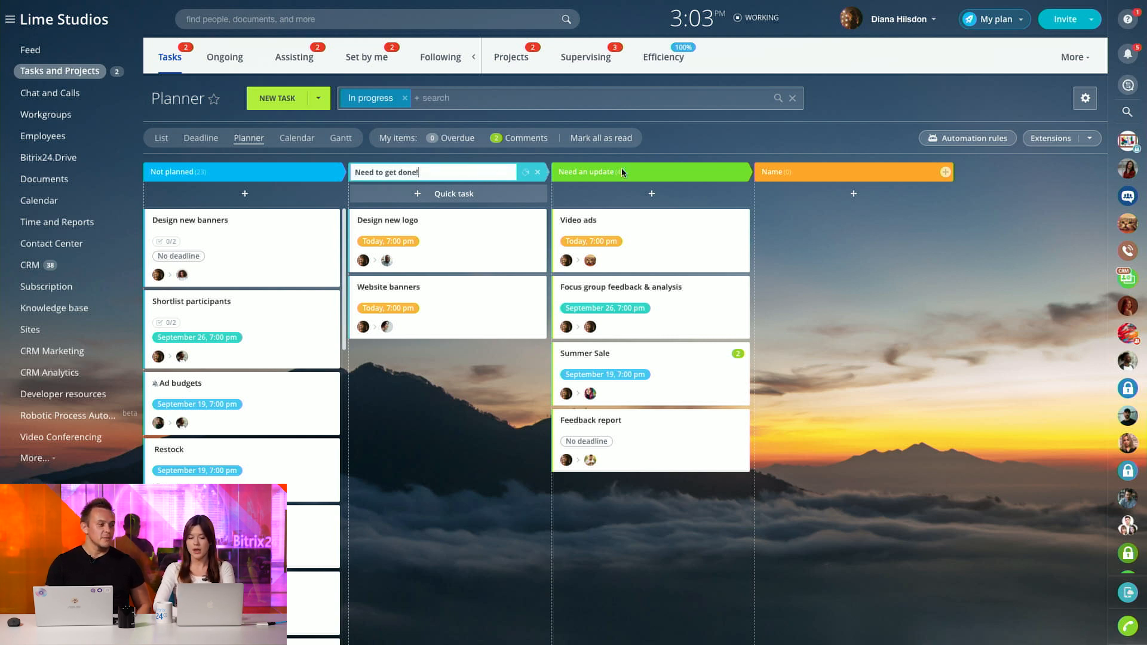
left_click_drag(468, 225, 609, 496)
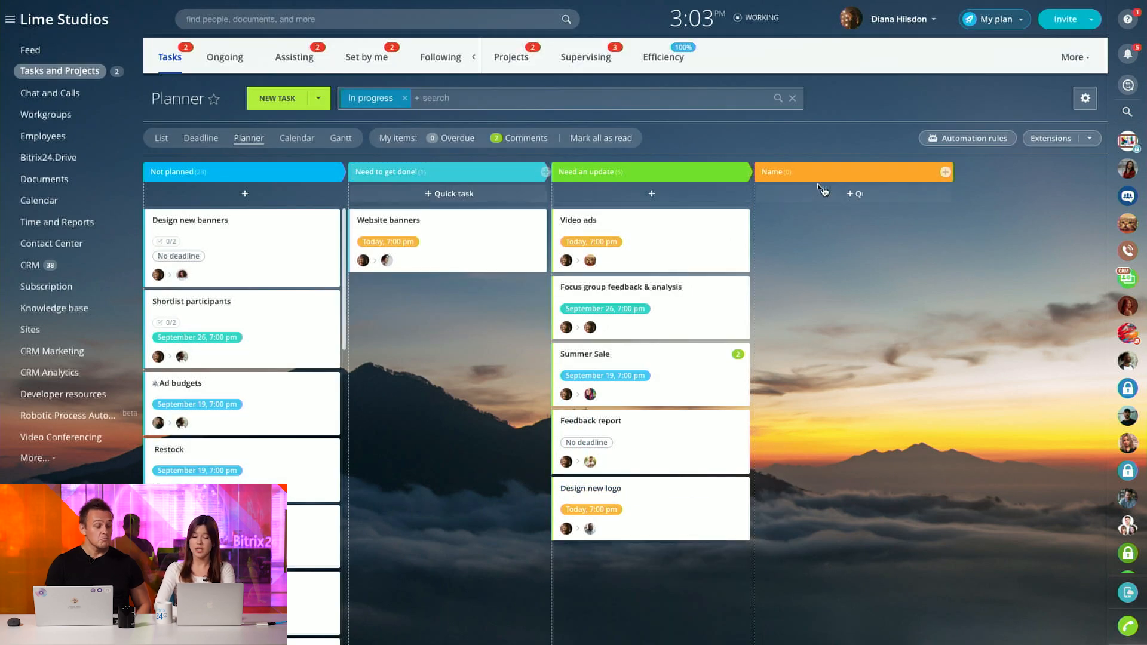
left_click(946, 172)
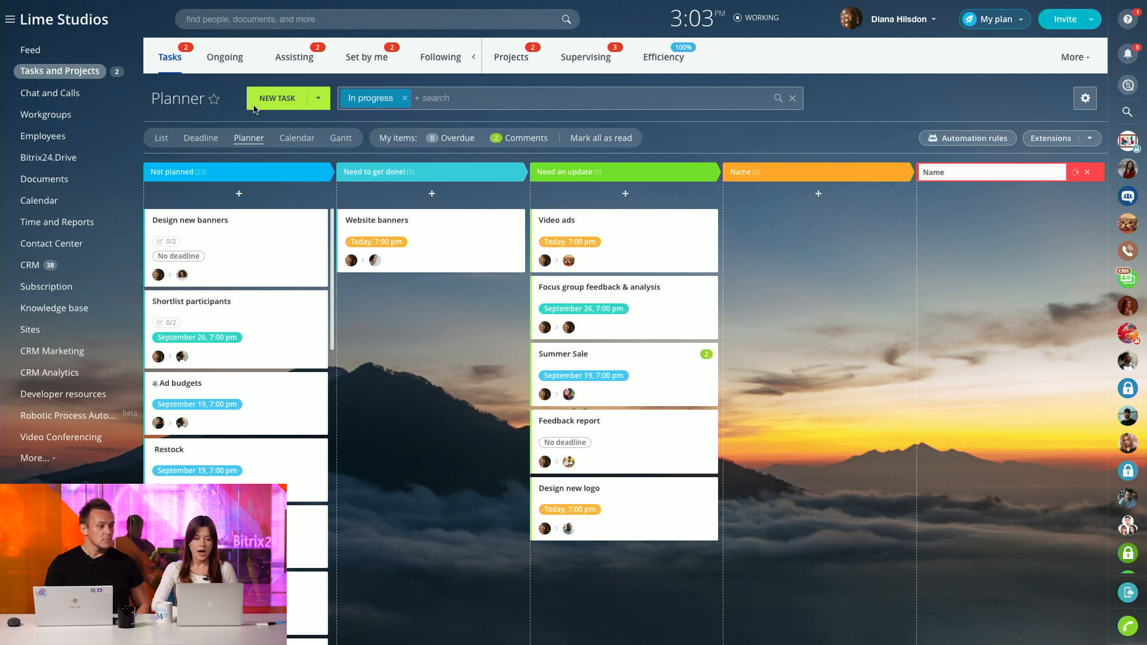
- Examine the tasks in the Calendar and Gantt views, and return to the List view
left_click(298, 142)
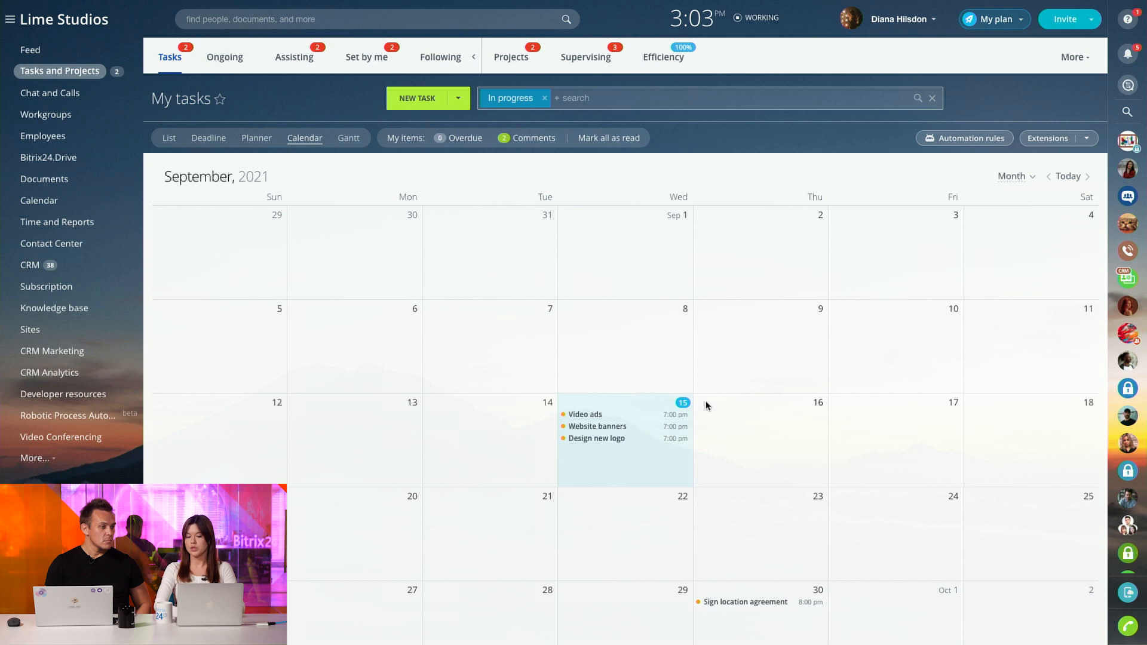
scroll(707, 402, "down", 2)
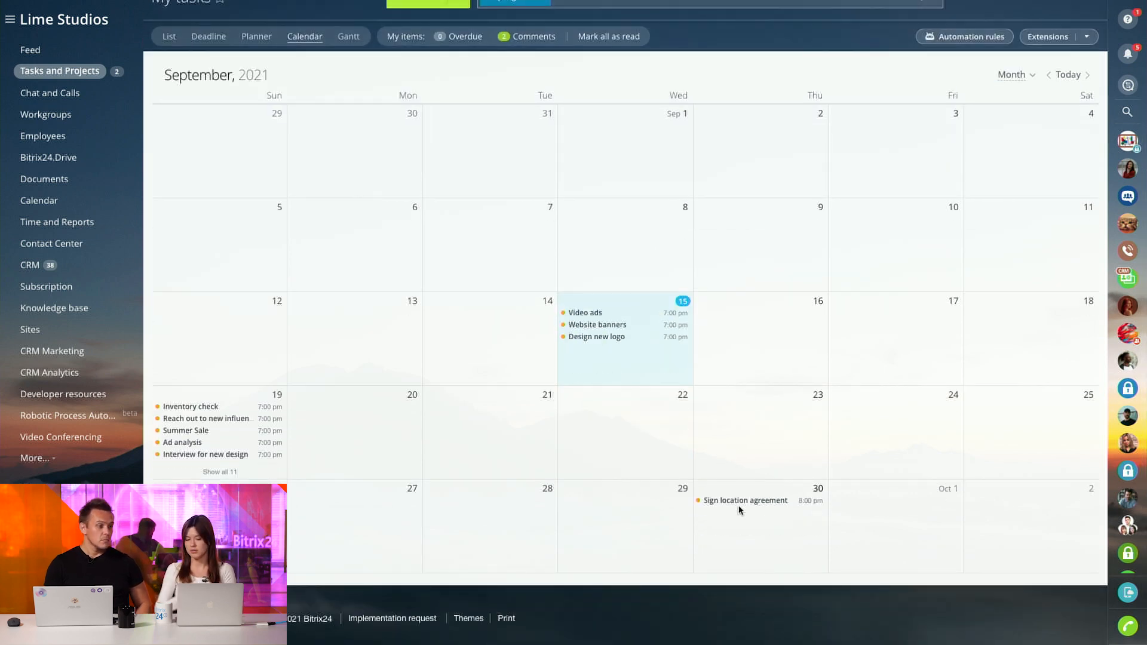
scroll(739, 509, "up", 2)
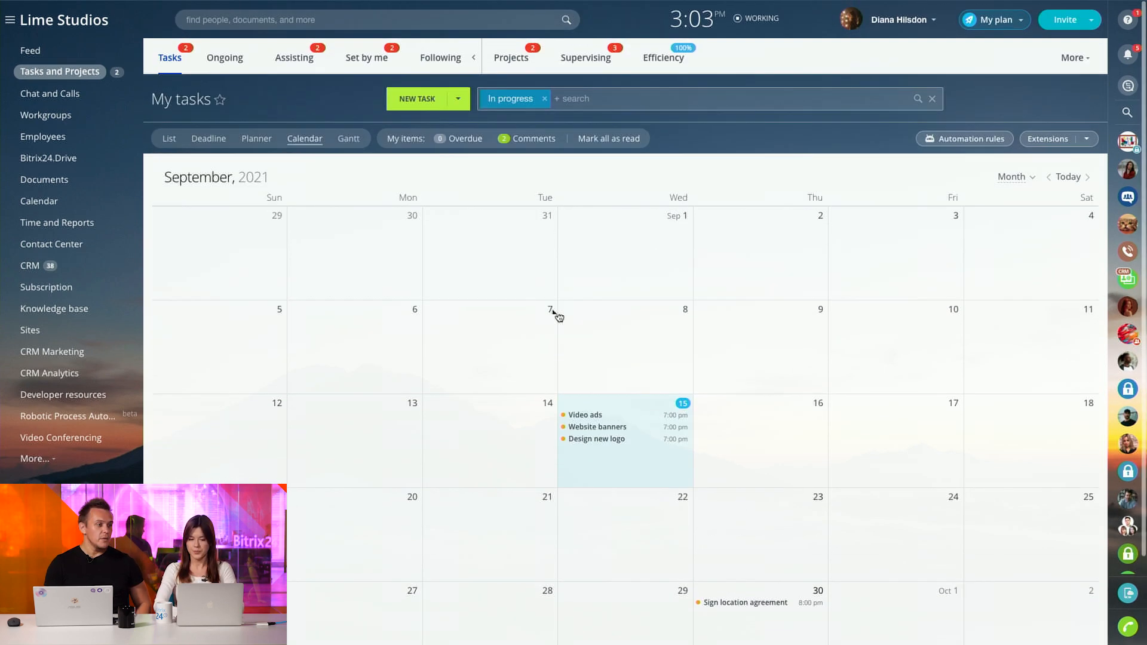
left_click(350, 142)
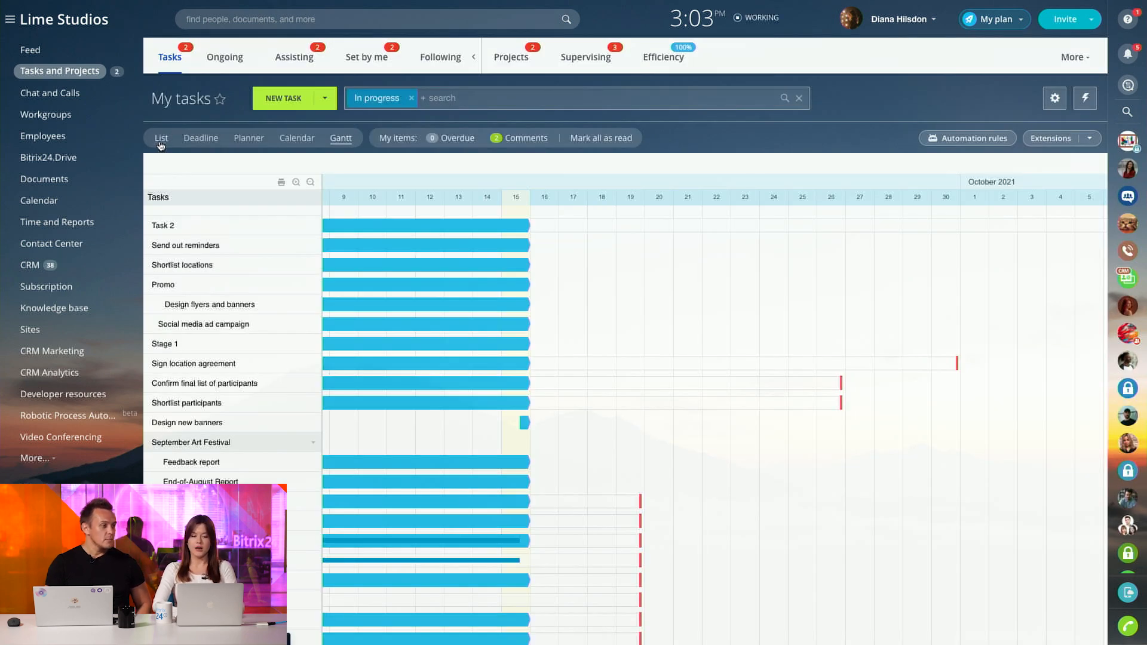
left_click(160, 139)
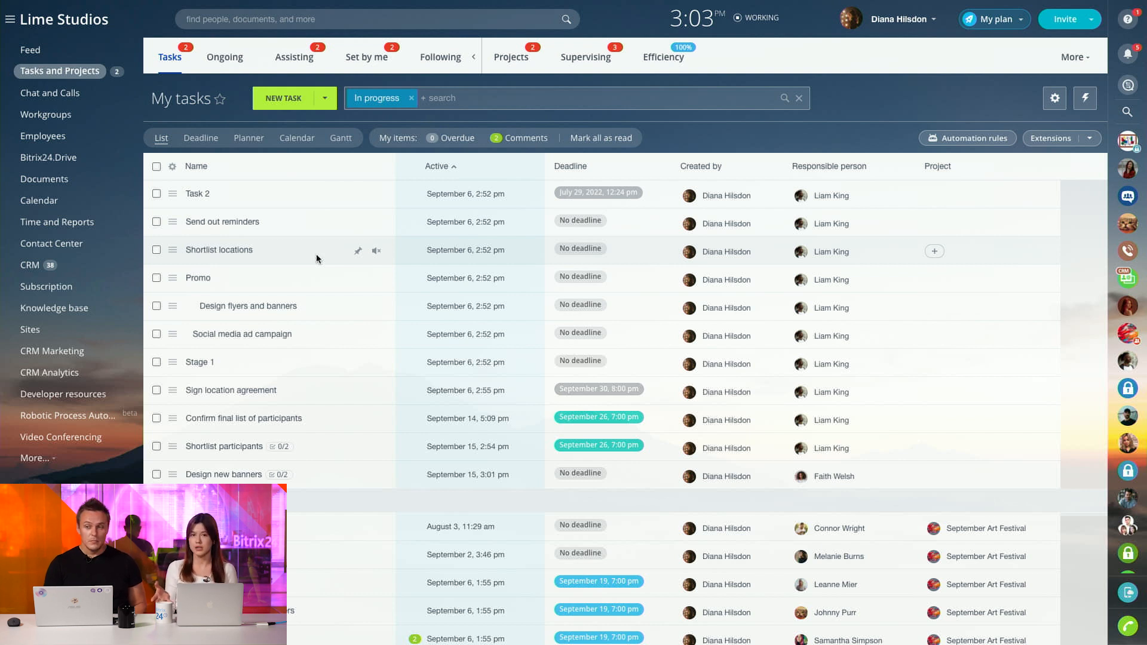
- Open the company Feed and look through its new-employee, workday-change, appreciation and poll posts
left_click(60, 53)
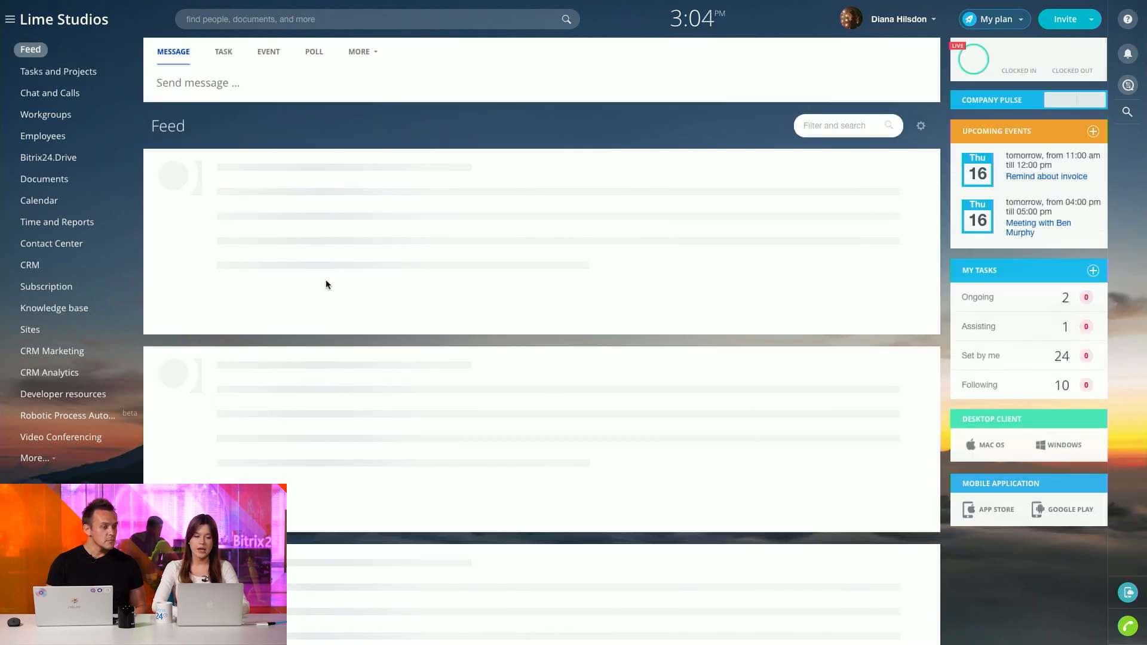
scroll(474, 255, "down", 1)
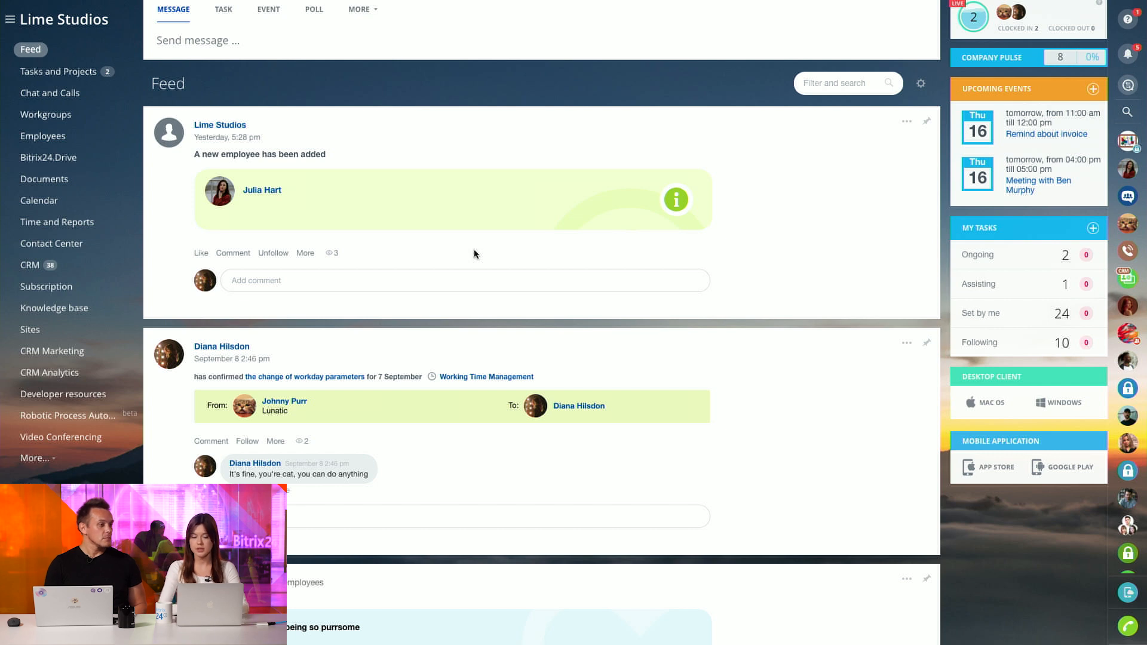
scroll(474, 255, "down", 2)
scroll(474, 255, "down", 4)
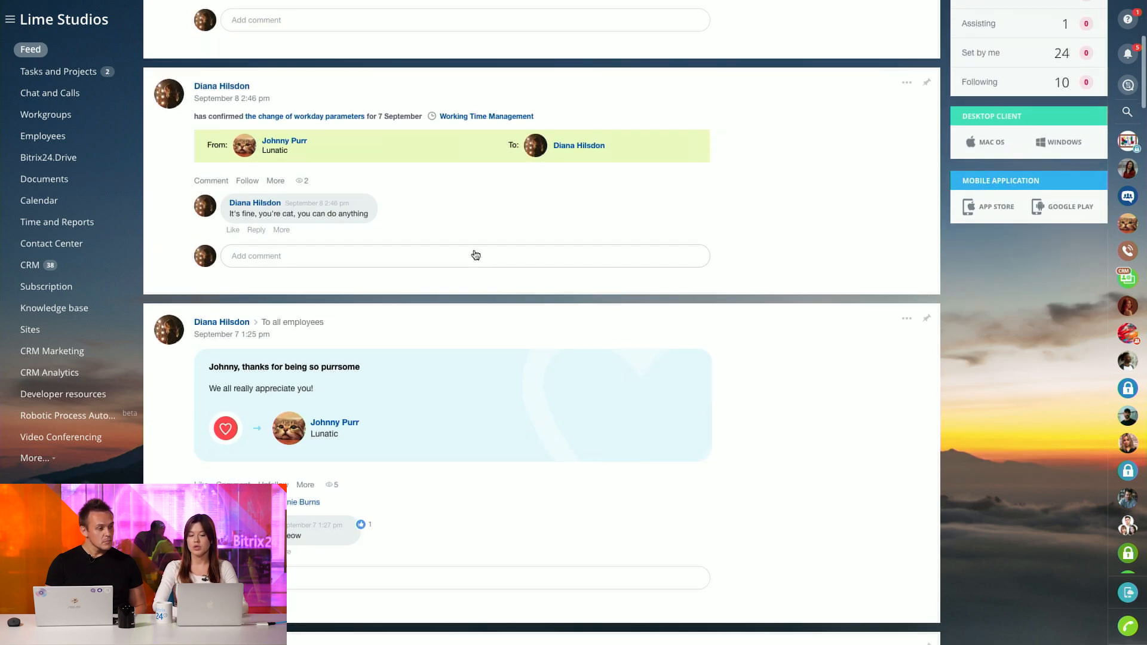
scroll(550, 304, "up", 5)
scroll(550, 305, "down", 5)
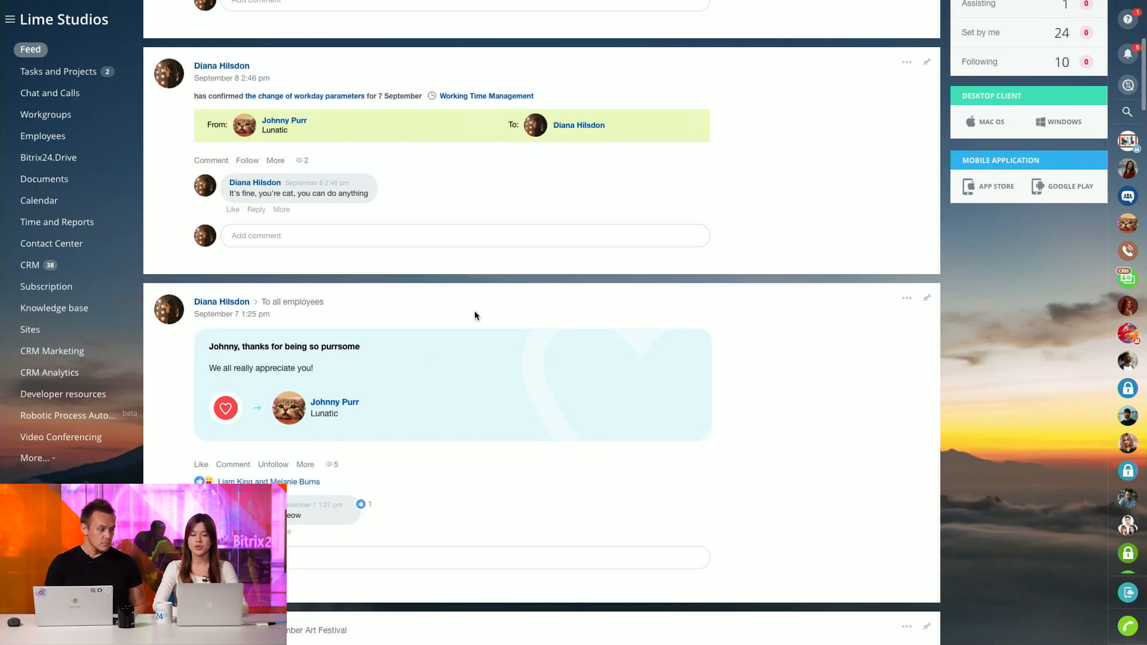
scroll(359, 269, "down", 3)
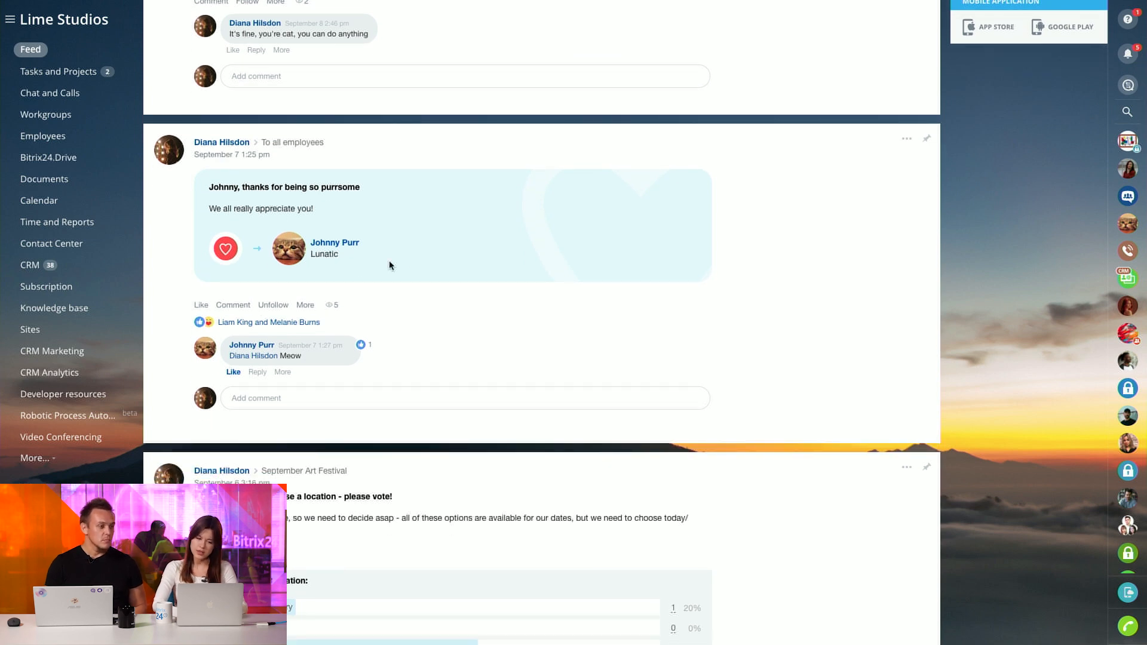
scroll(333, 290, "down", 3)
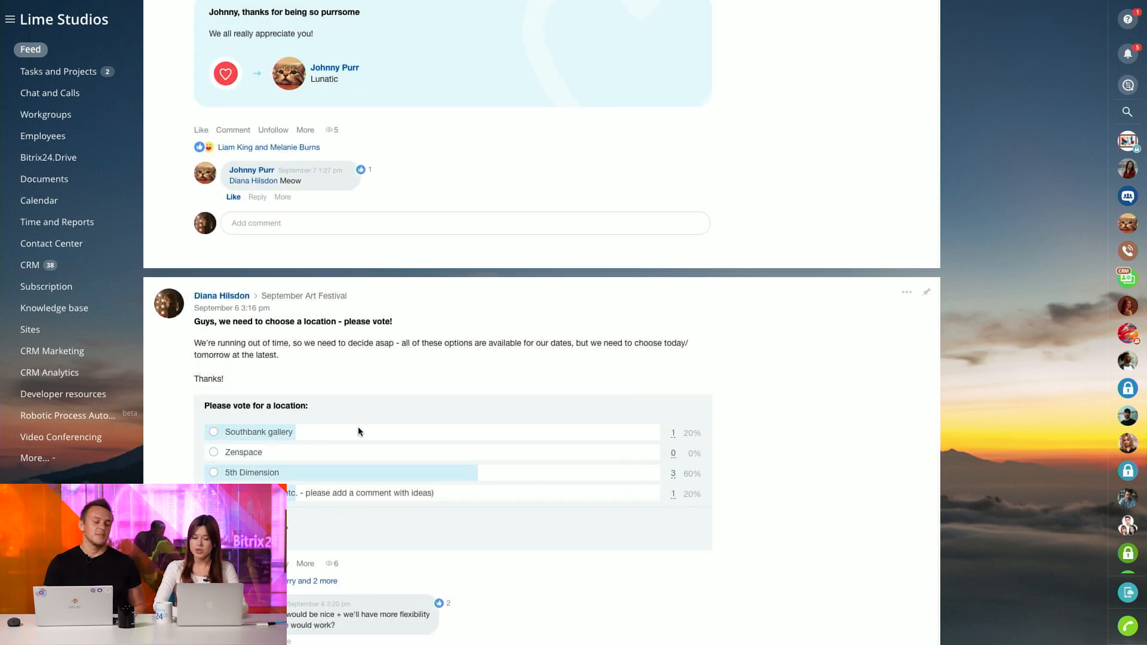
scroll(359, 430, "up", 10)
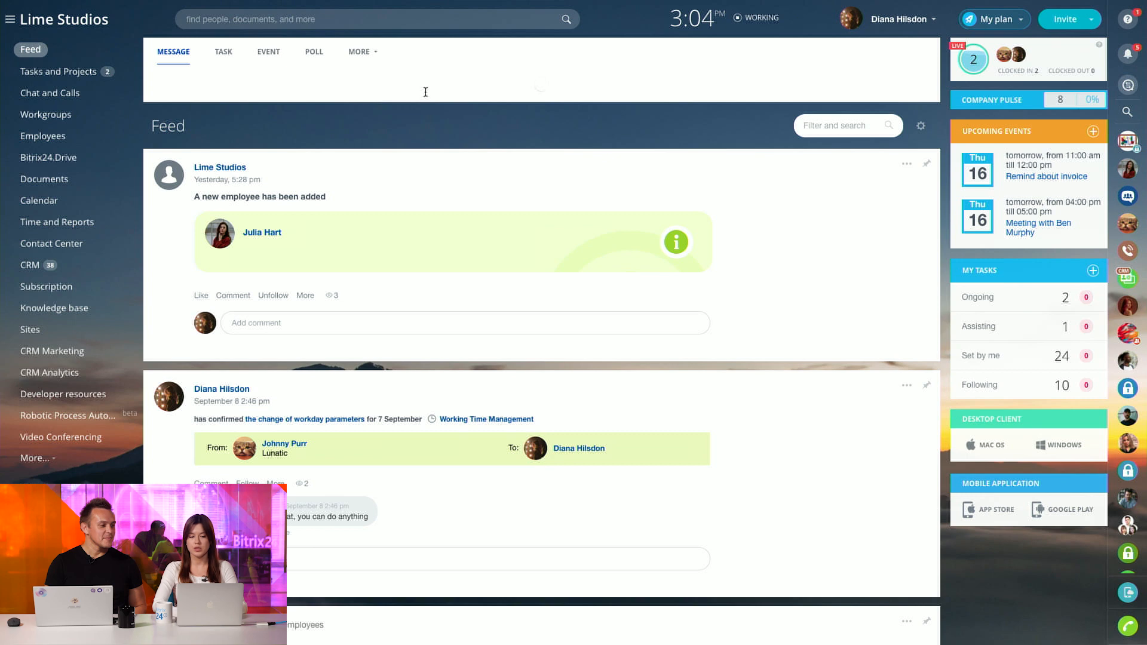
- View the Feed's new message form, and examine the September Art Festival location poll with its comments
left_click(378, 78)
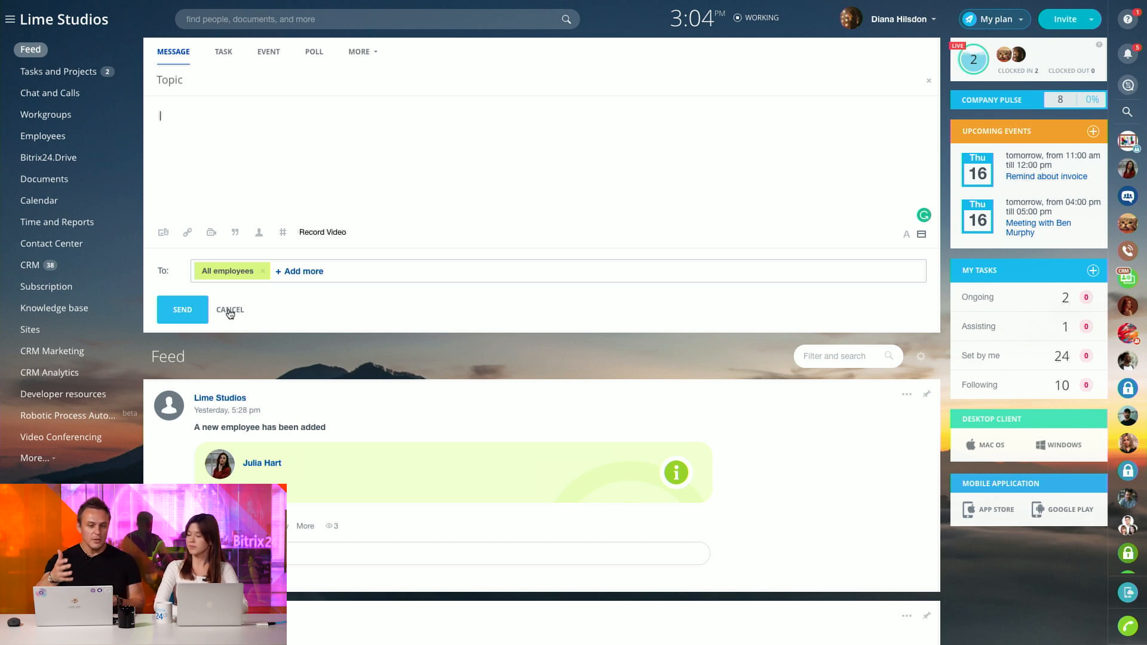
scroll(289, 448, "down", 15)
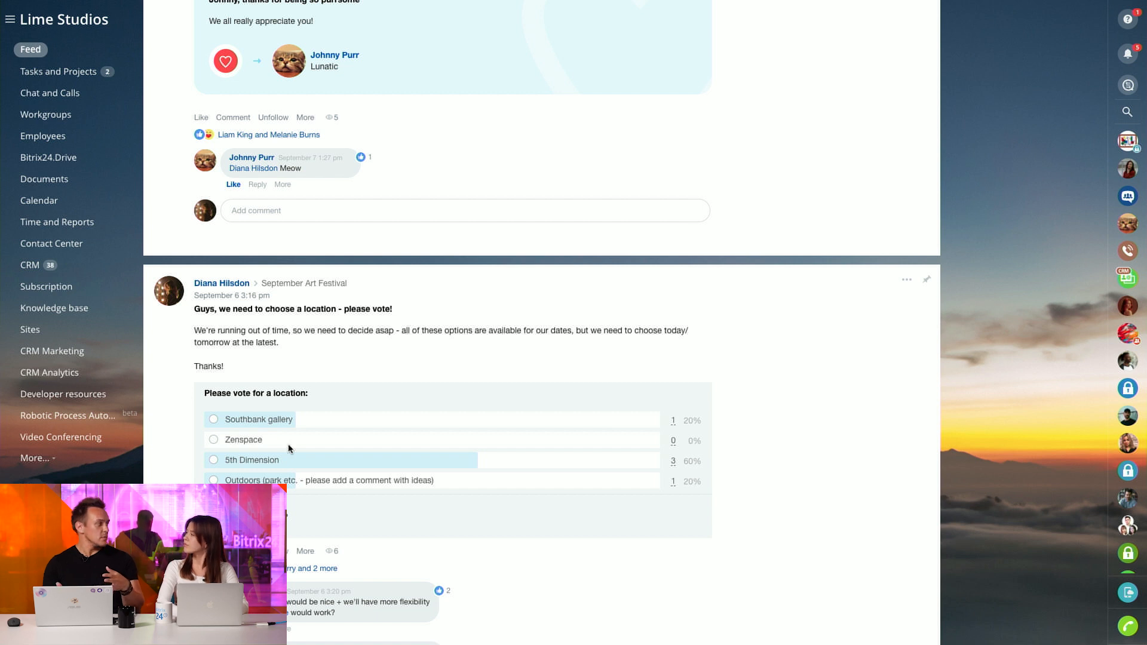
scroll(288, 448, "down", 2)
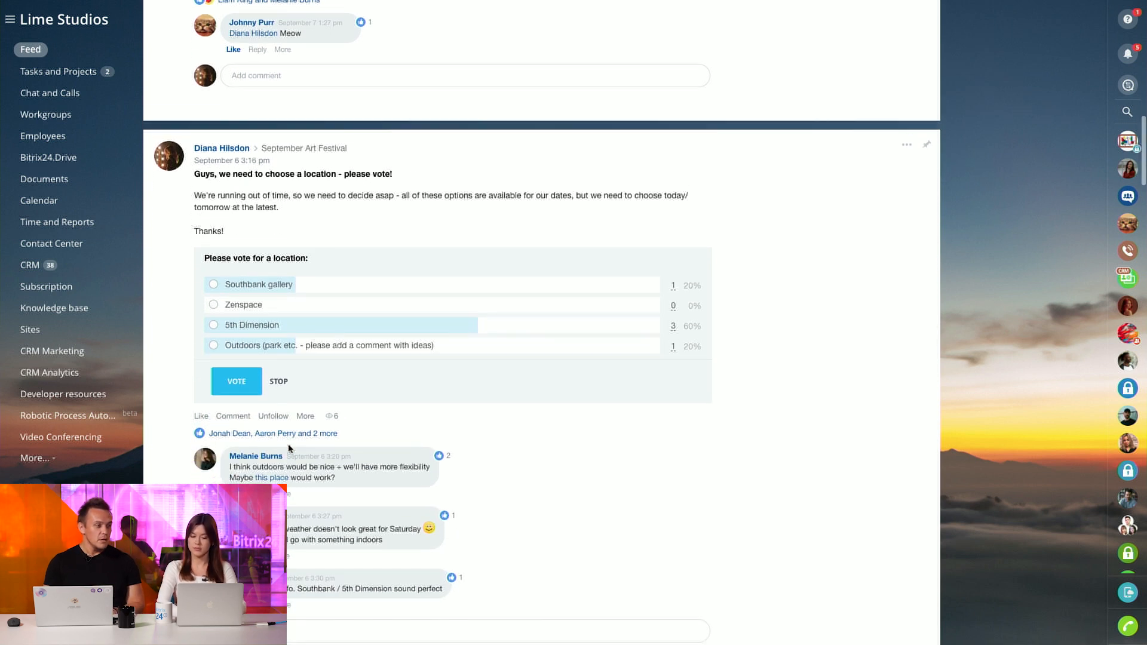
scroll(289, 448, "down", 1)
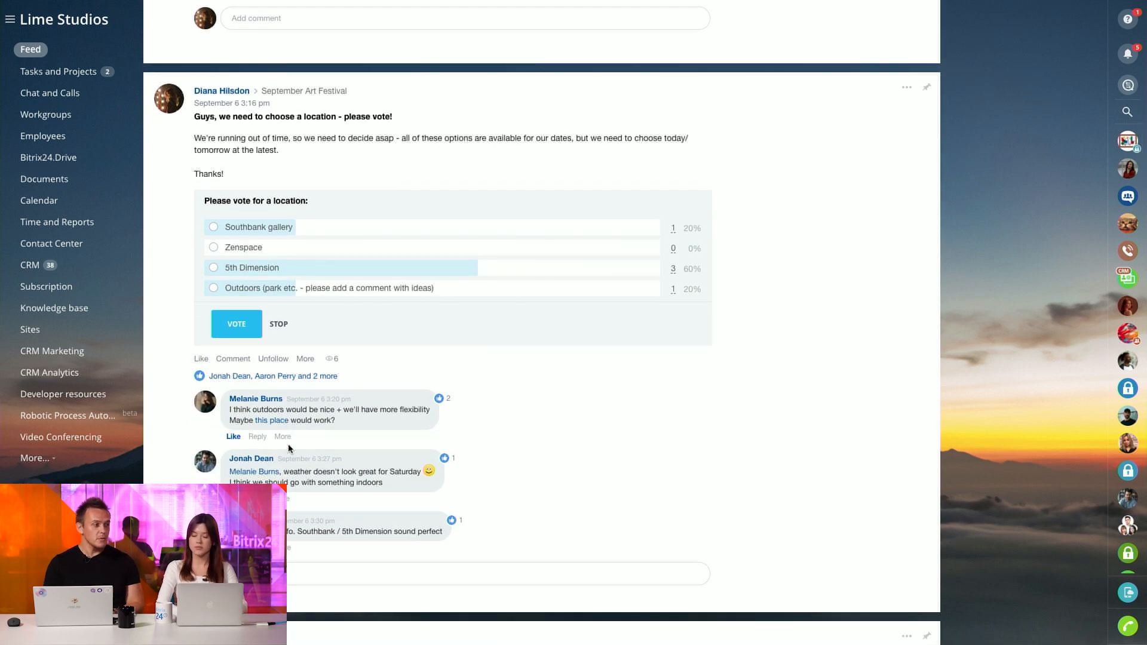
scroll(288, 448, "down", 3)
scroll(289, 448, "up", 1)
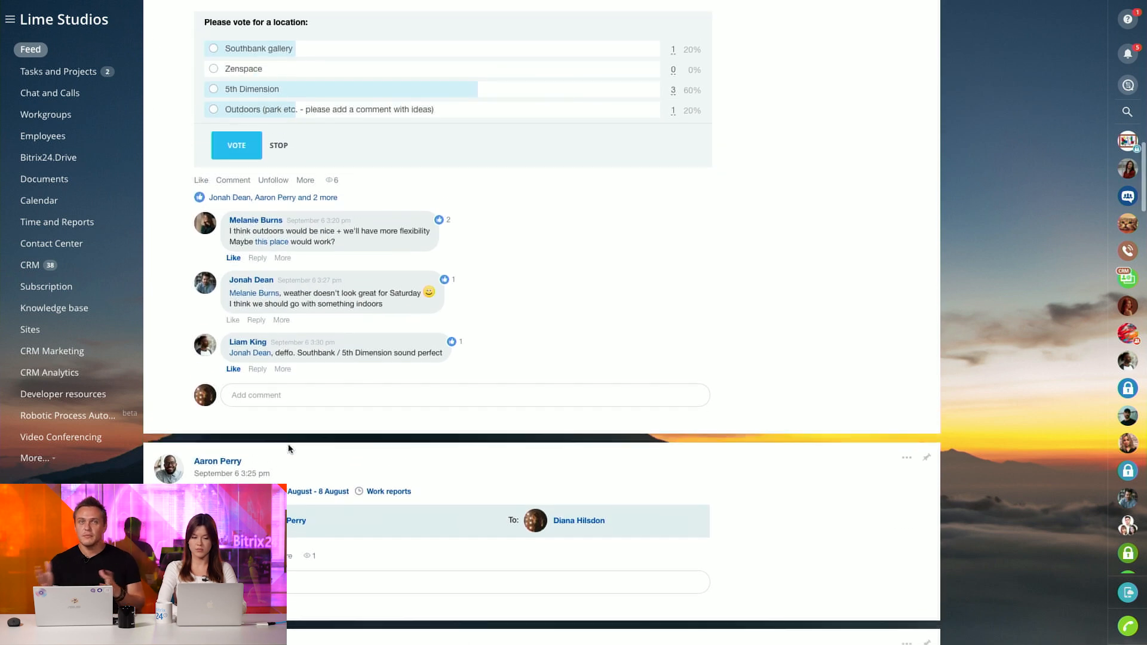
scroll(288, 448, "up", 1)
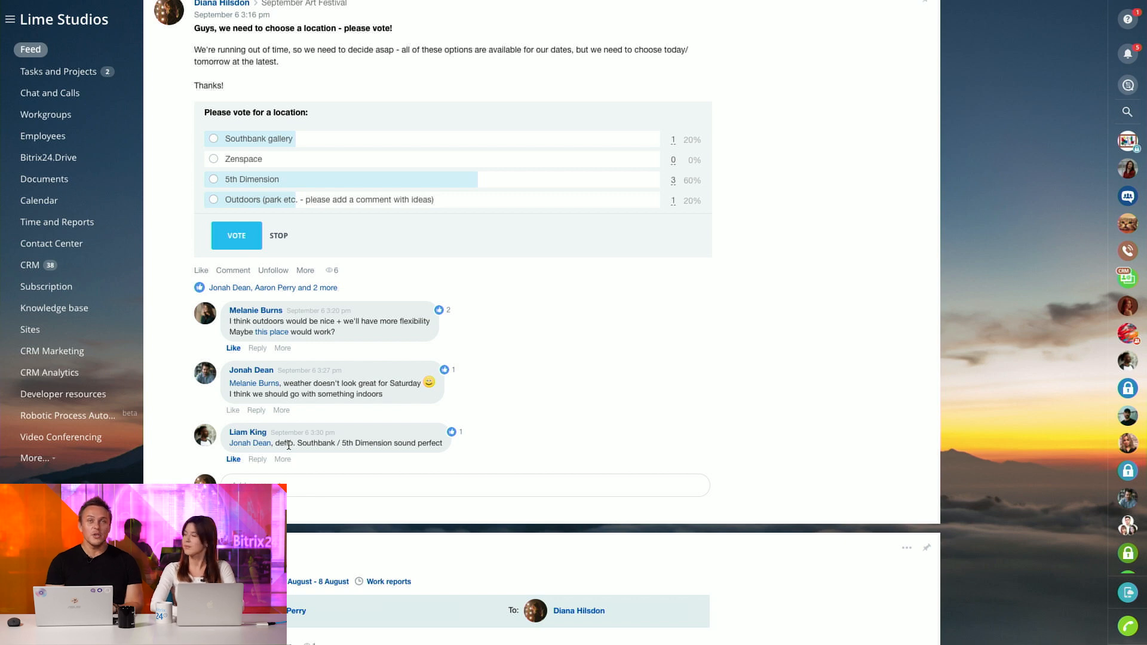
scroll(289, 445, "up", 7)
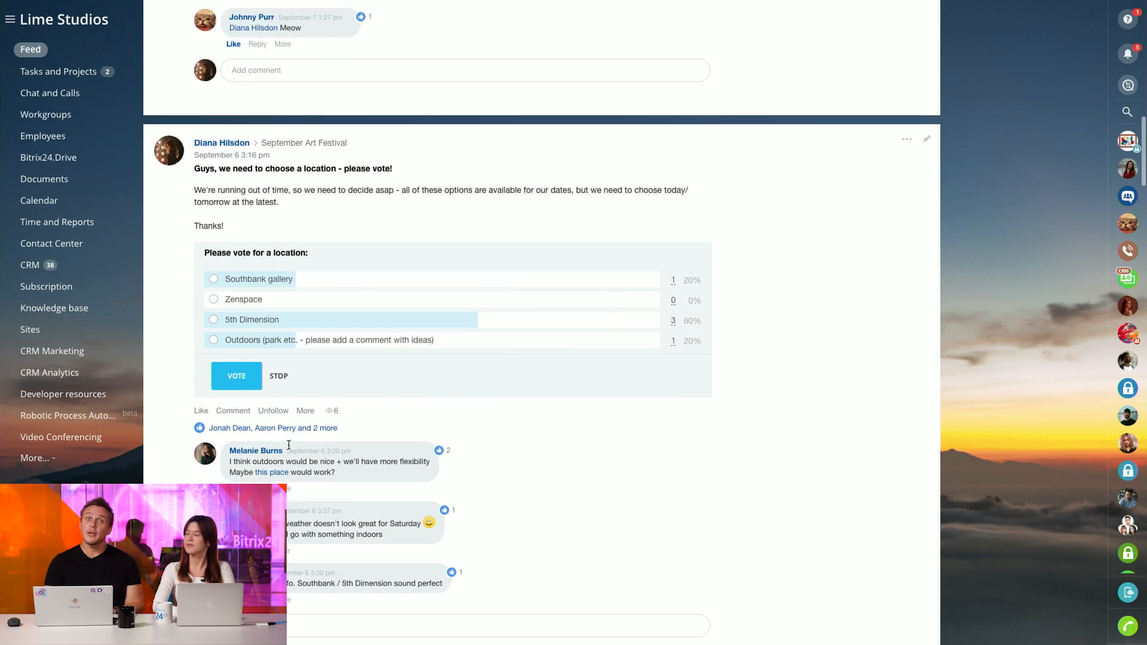
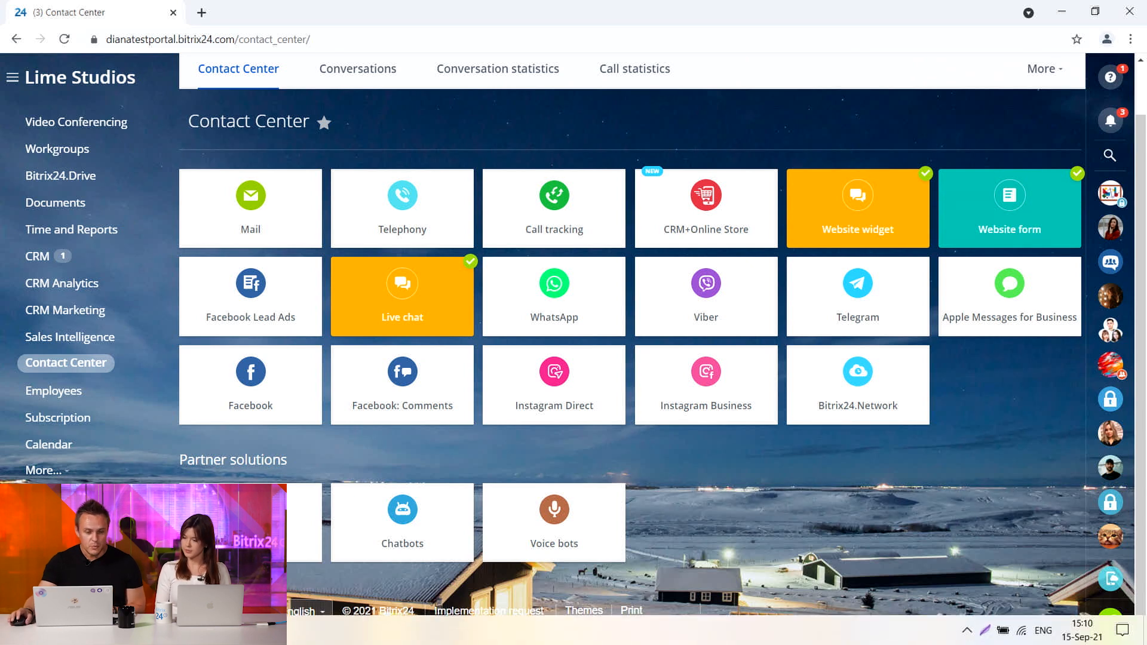
- Open the CRM and view the leads on the Kanban board
left_click(37, 256)
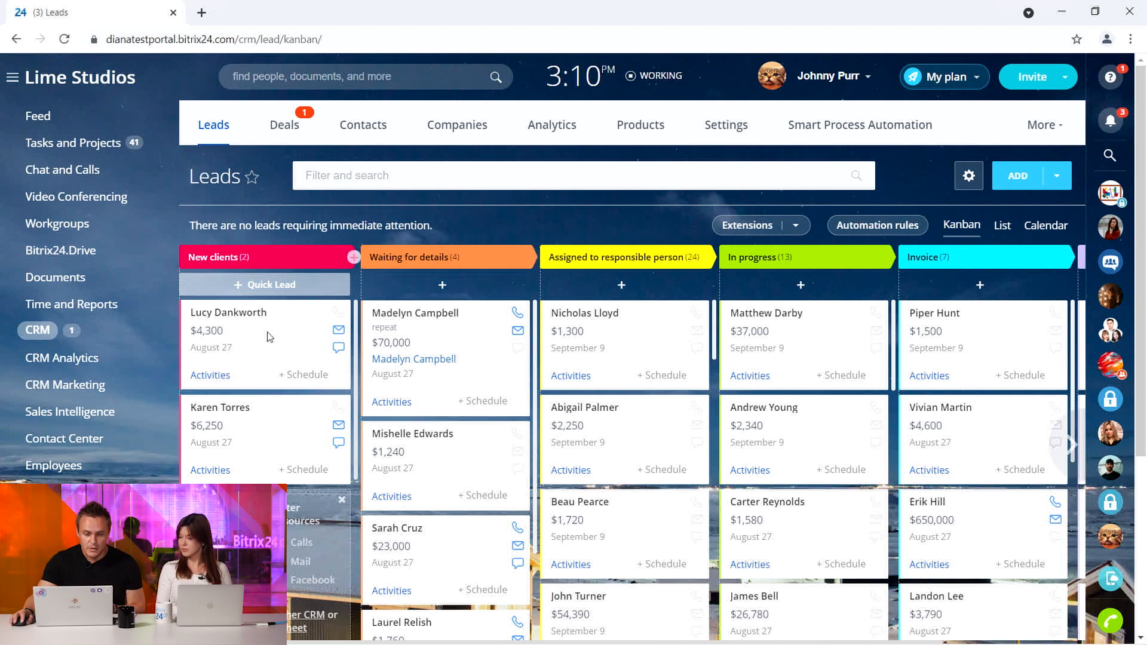
- Open the $70,000 repeat lead in the Waiting for details stage, look through its information and activity history, and close it
left_click(432, 317)
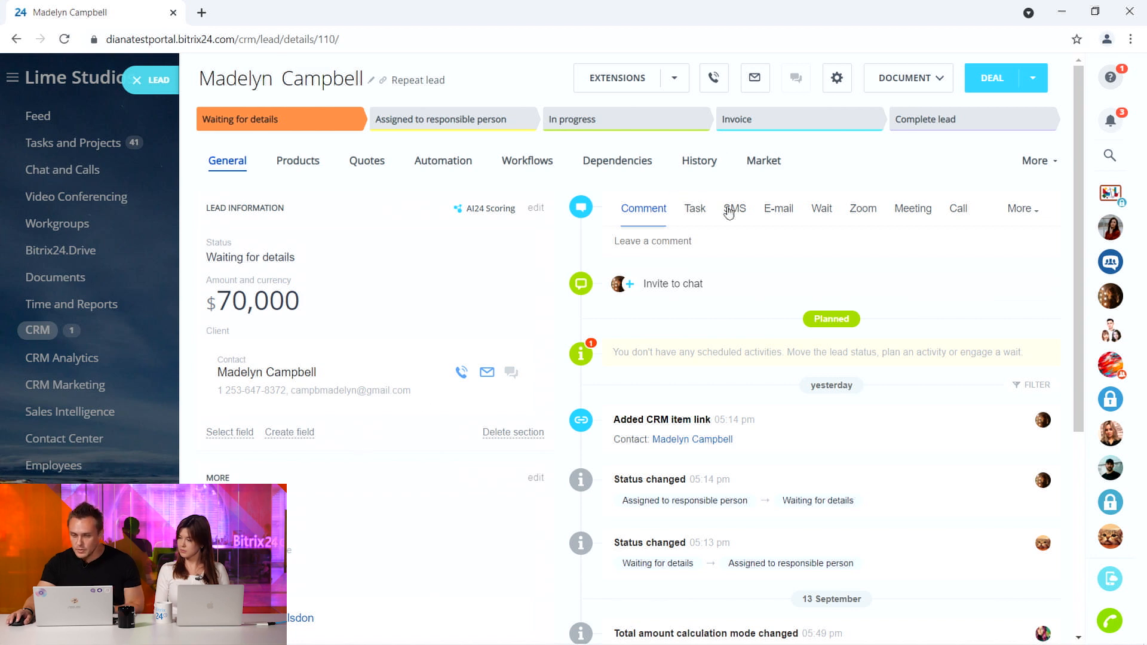
scroll(692, 352, "down", 1)
scroll(692, 351, "down", 5)
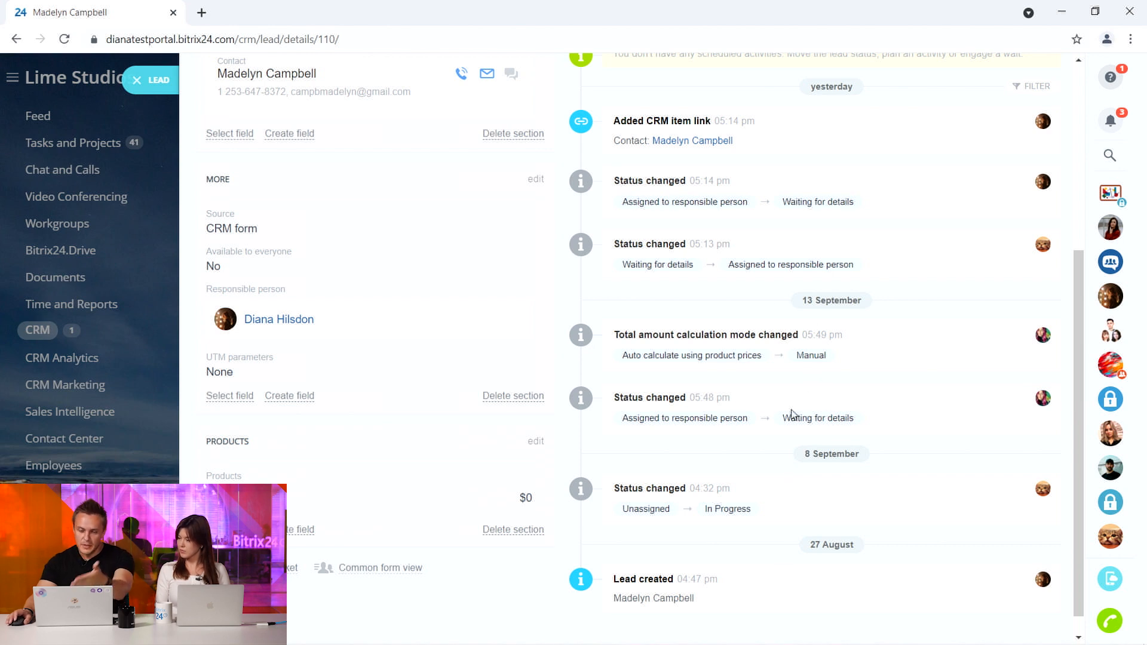
scroll(744, 502, "down", 1)
scroll(739, 507, "up", 5)
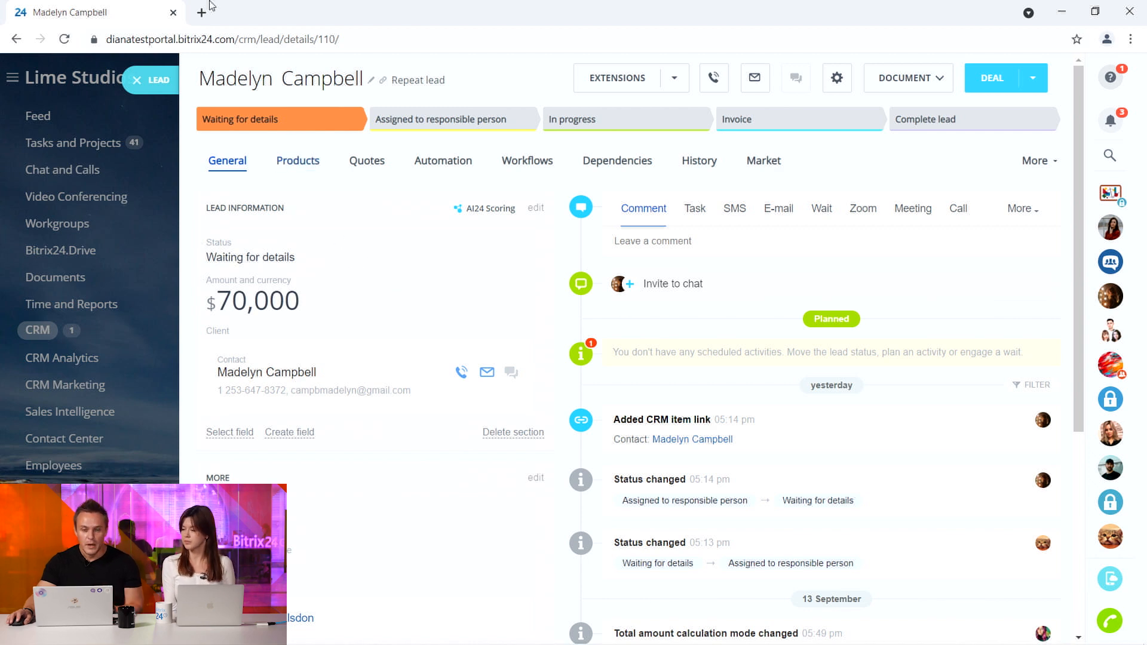
left_click(137, 81)
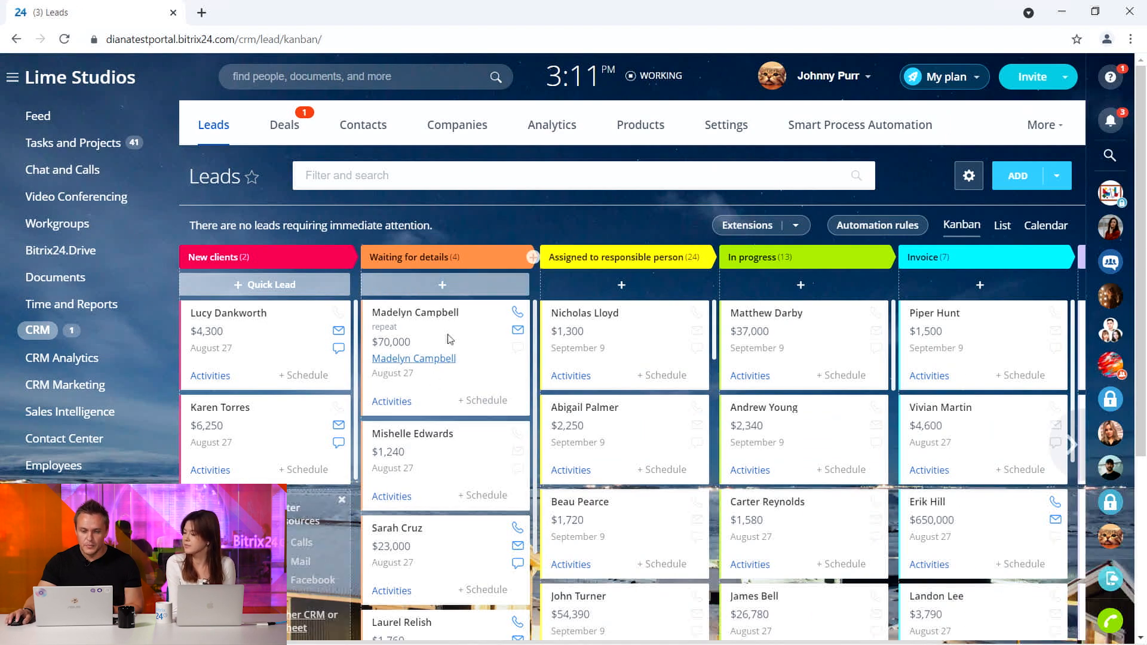
- Move the $70,000 repeat lead to the Assigned to responsible person stage and check the leads' automation rules
left_click_drag(439, 328, 610, 327)
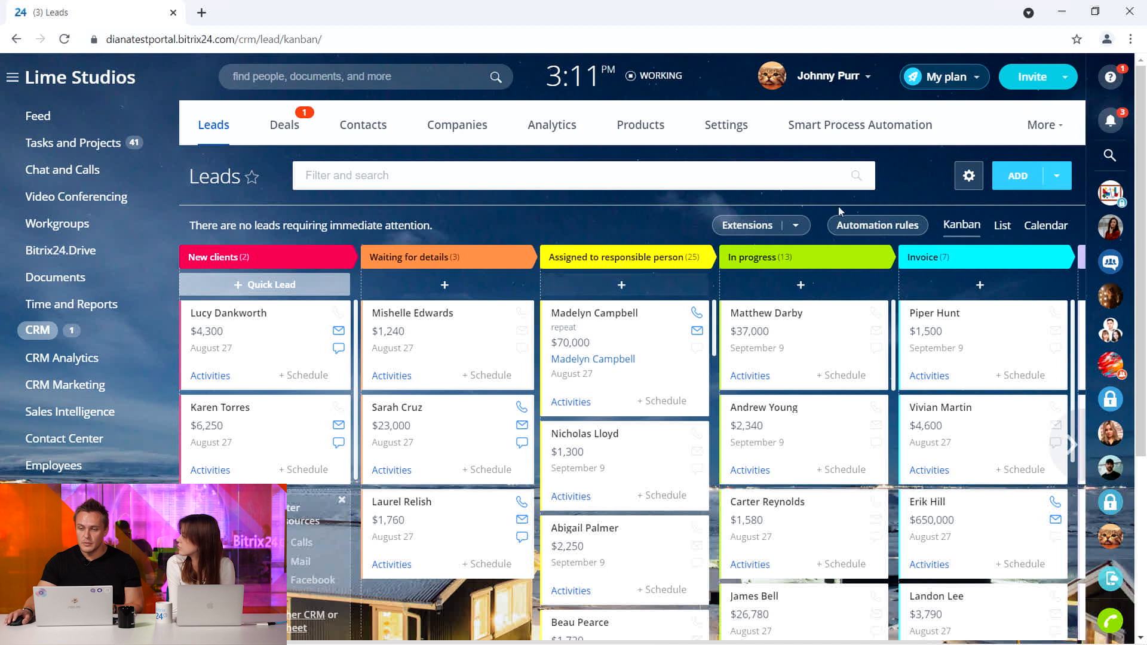
left_click(874, 227)
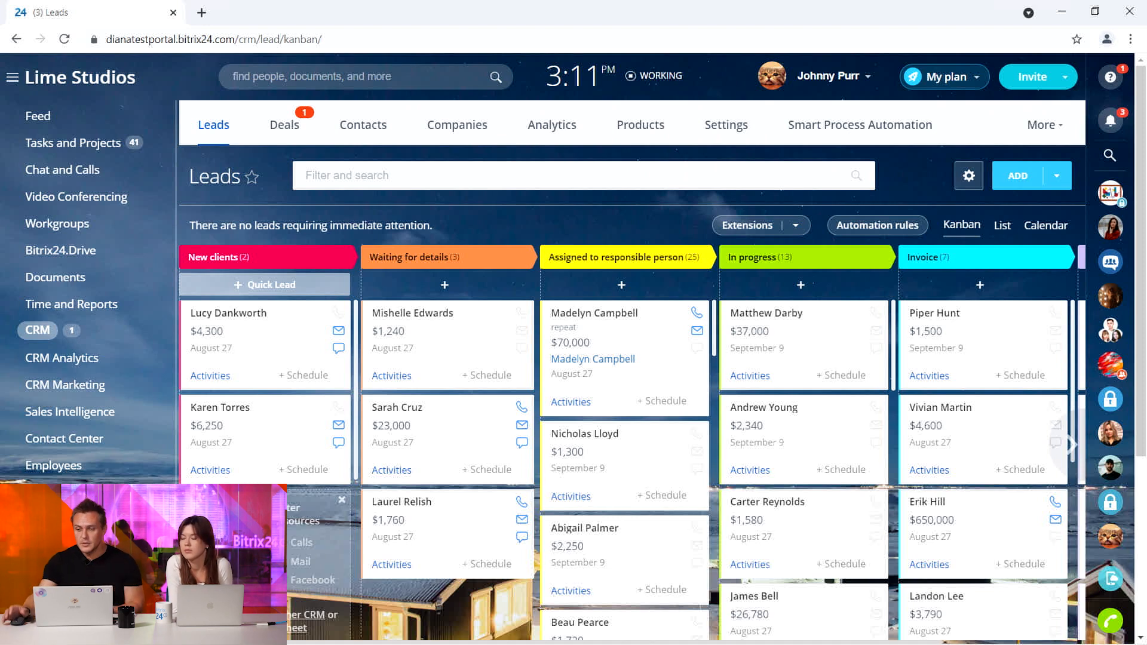
- View the Deals Kanban board and the closing stages offered while moving the 100 Alameda St Apartment for Rent deal, leaving it in Create papers
left_click(283, 126)
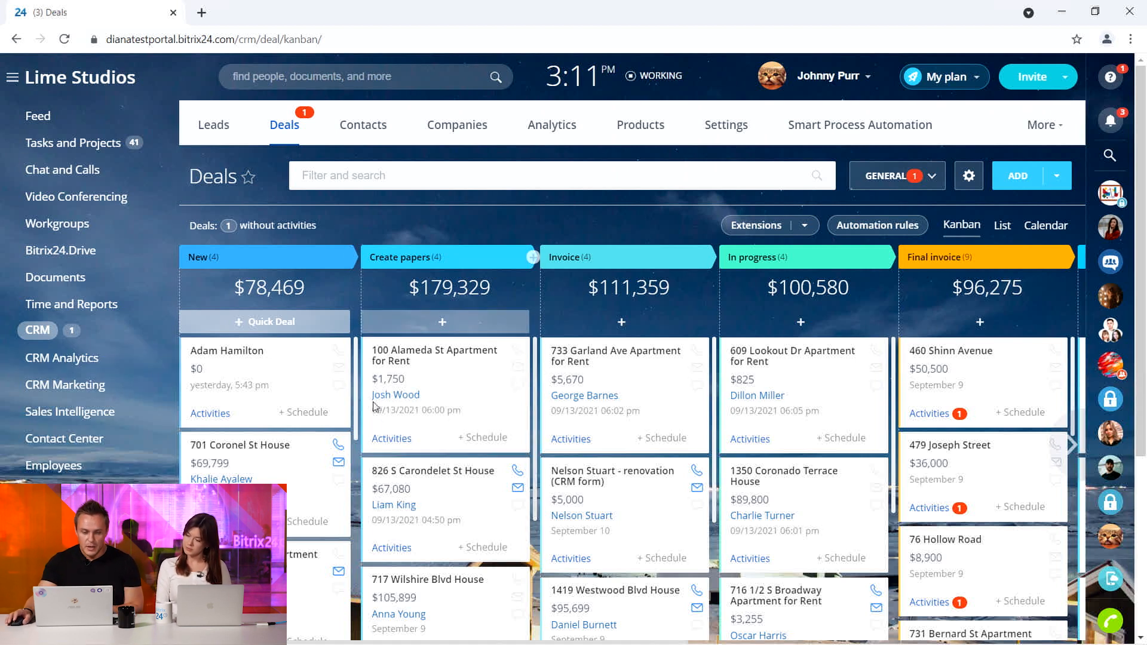
scroll(325, 402, "down", 5)
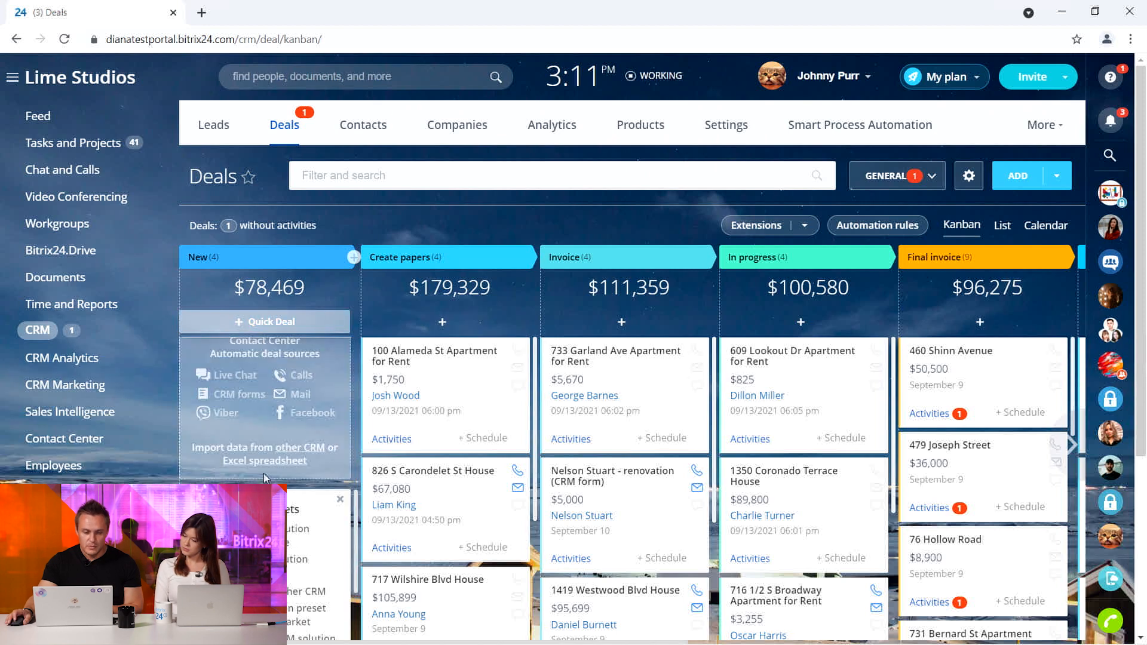
scroll(263, 469, "up", 5)
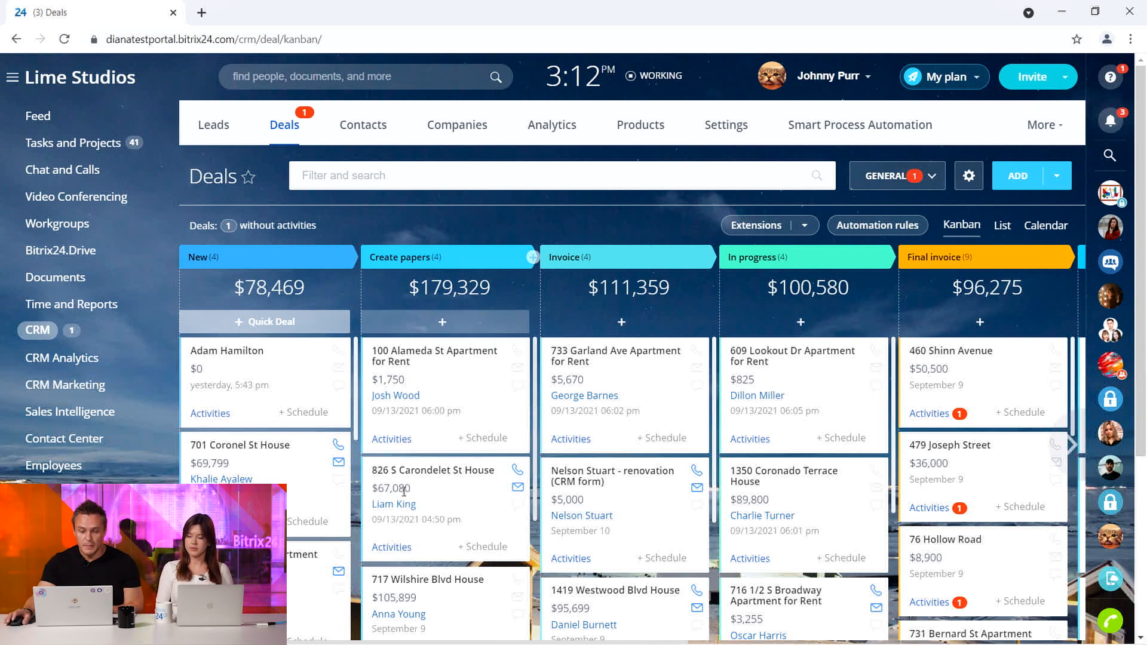
left_click_drag(453, 362, 493, 350)
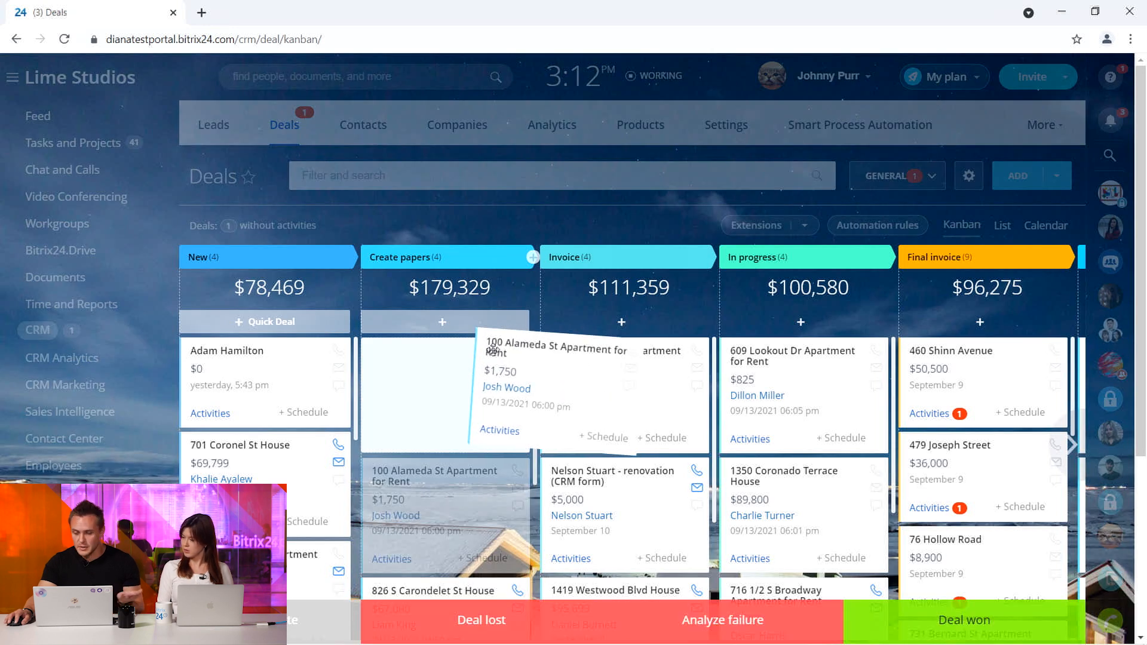
left_click_drag(494, 350, 421, 305)
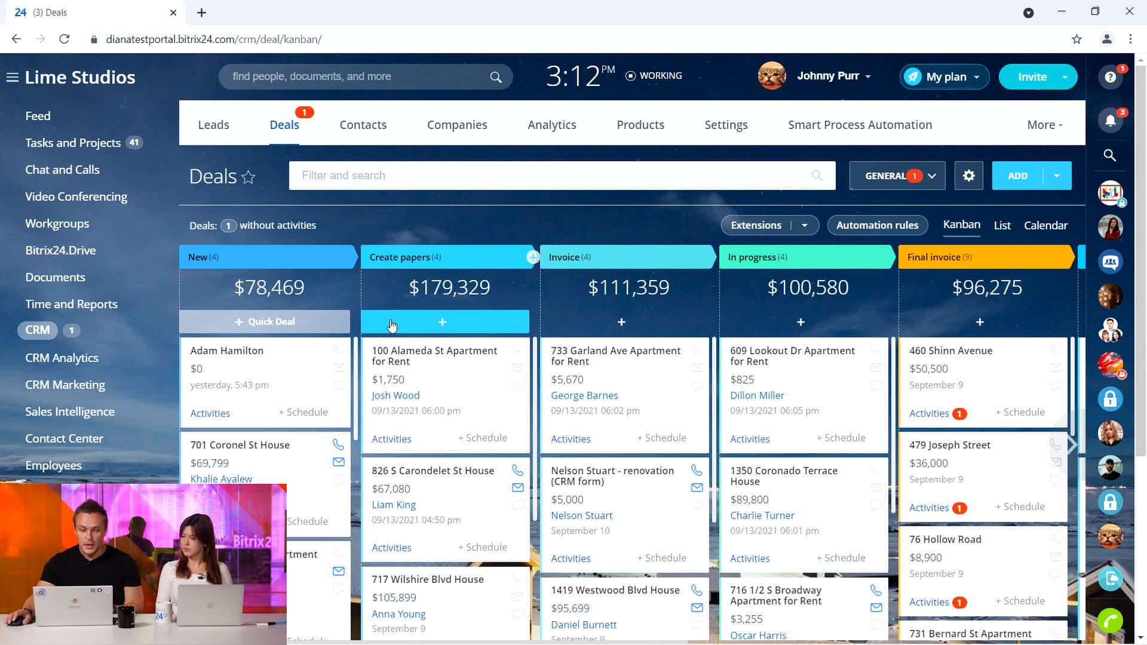
- Open the CRM's Contacts and look through the contact list
left_click(376, 127)
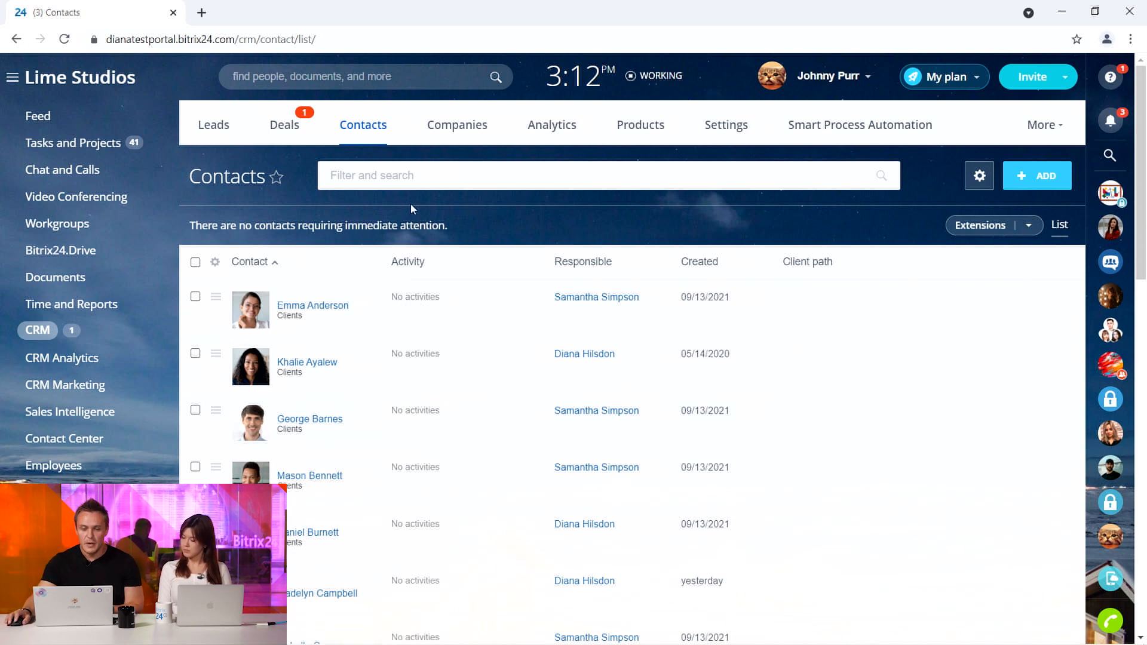
scroll(390, 514, "down", 5)
scroll(384, 436, "up", 5)
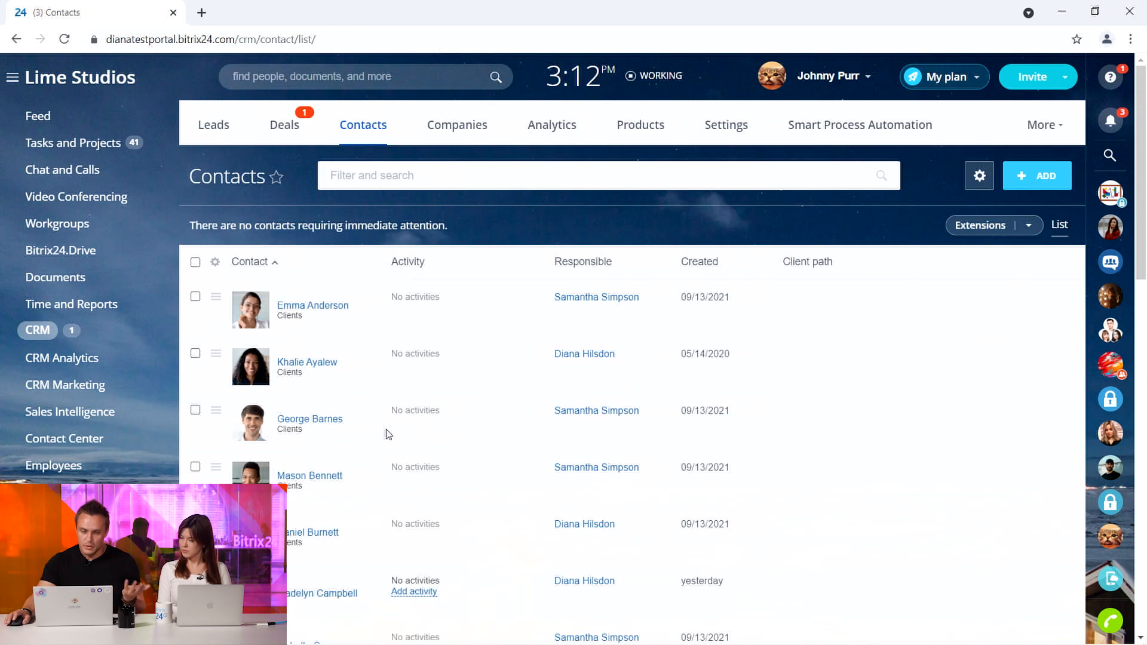
- Examine the contact filter's Responsible person and Activities options, and close the filter without applying it
left_click(403, 177)
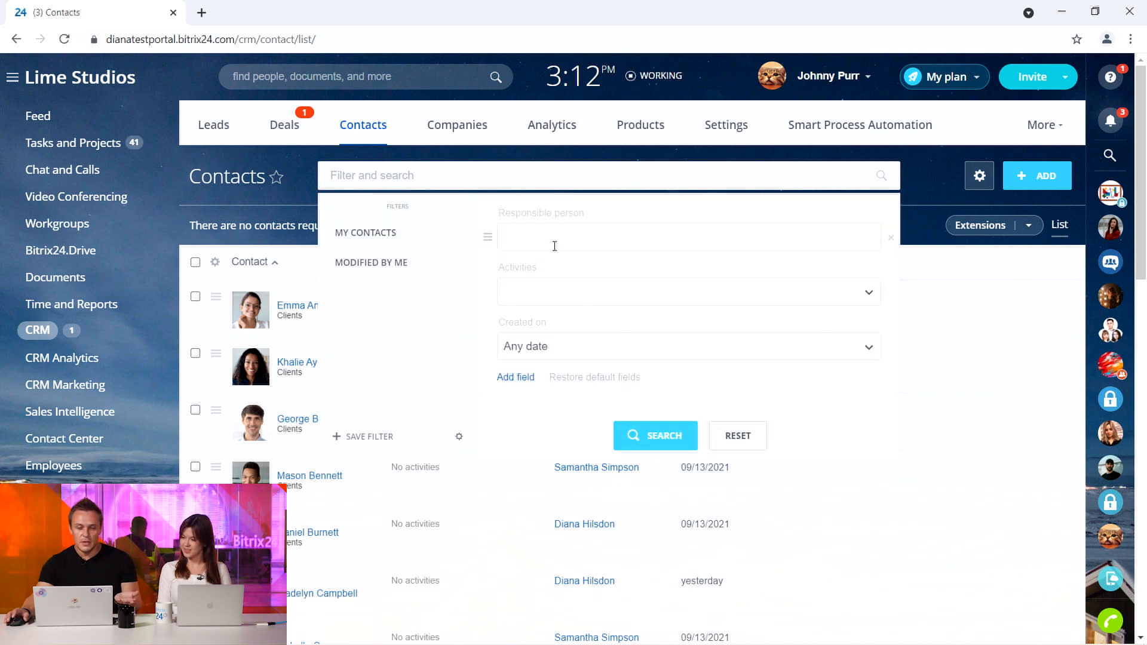
left_click(554, 246)
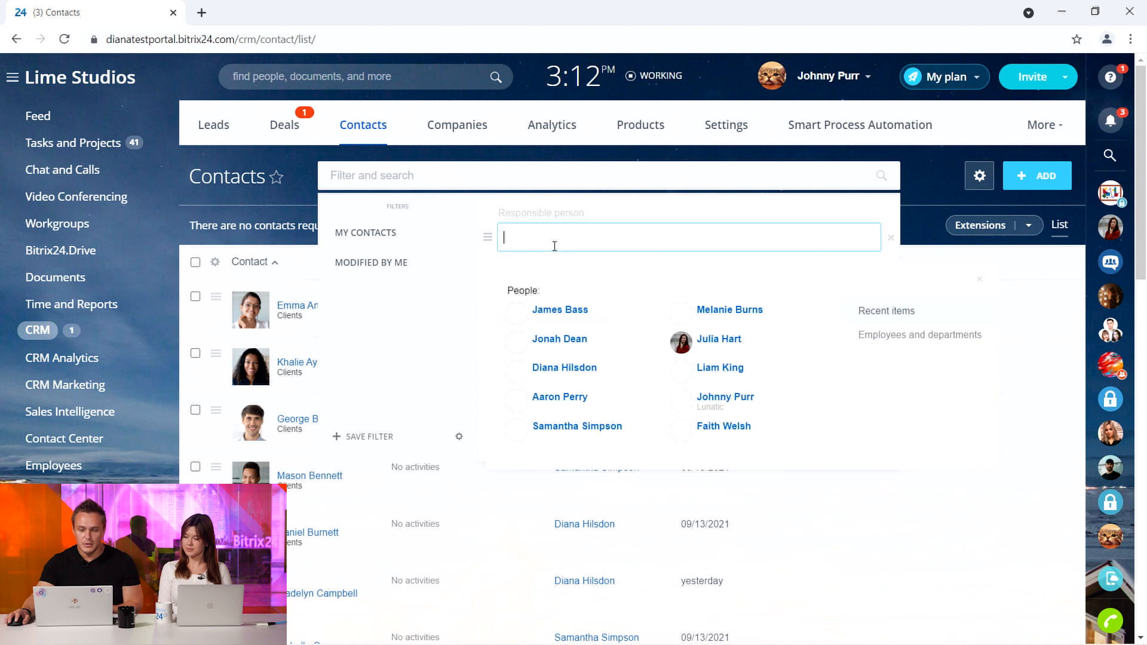
key("Escape")
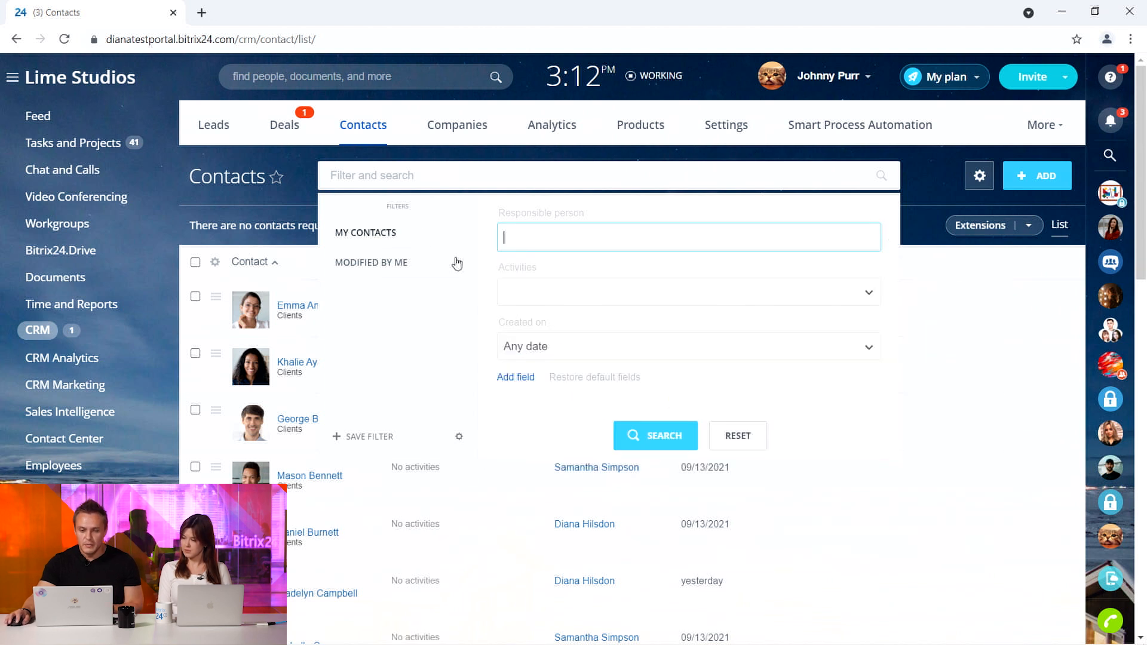
left_click(866, 293)
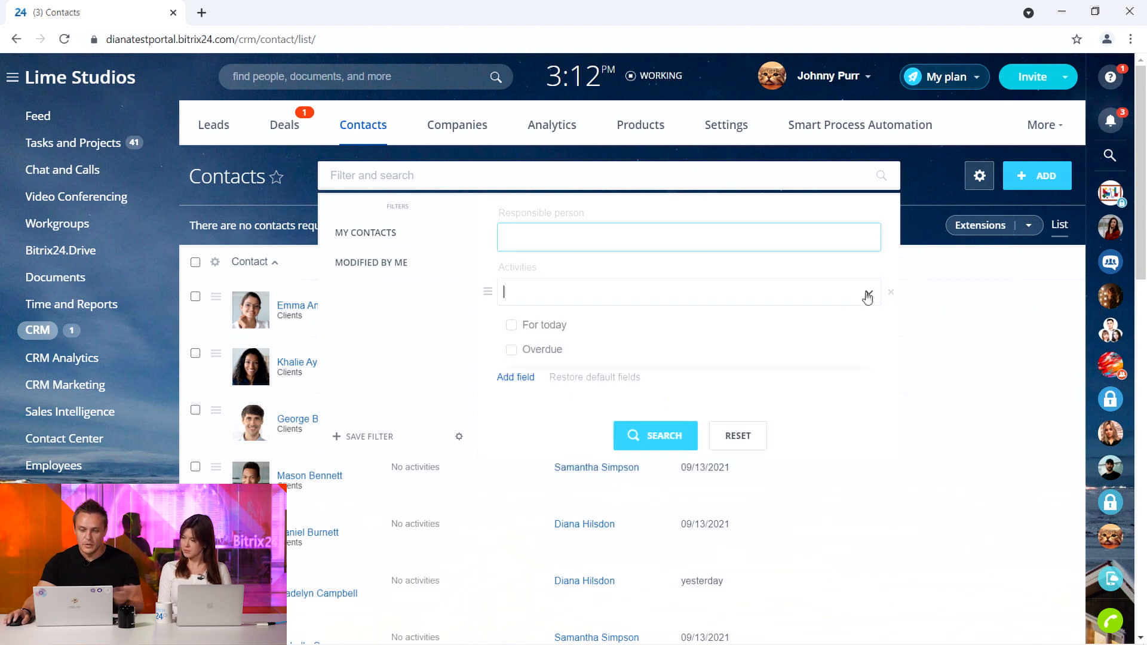
left_click(551, 230)
key("Escape")
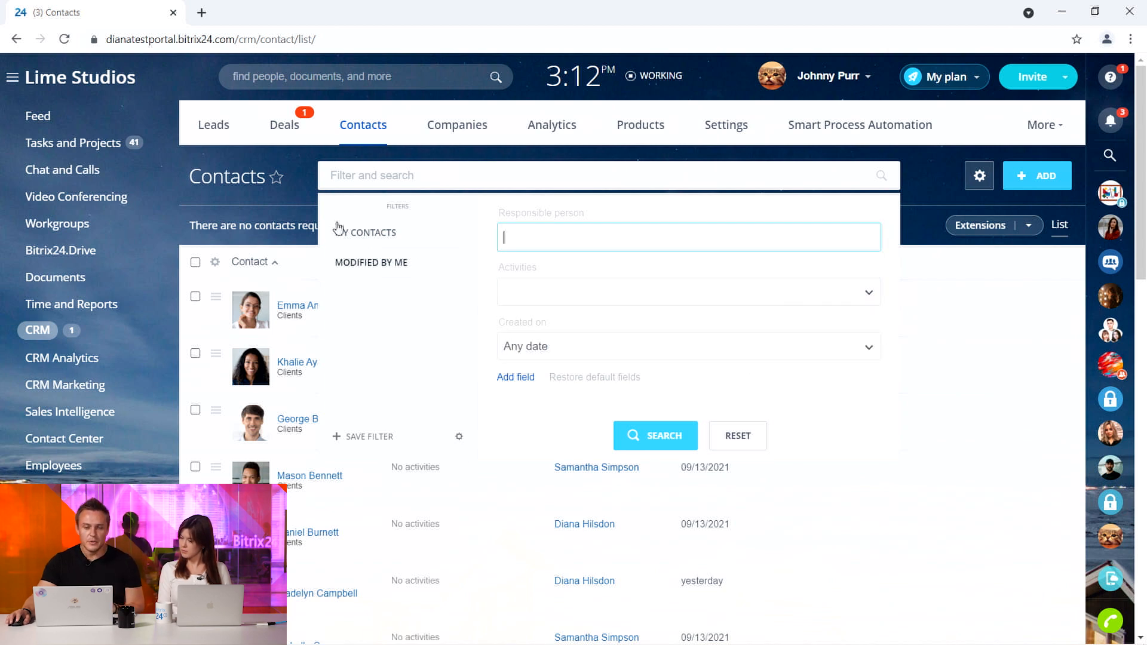
left_click(227, 176)
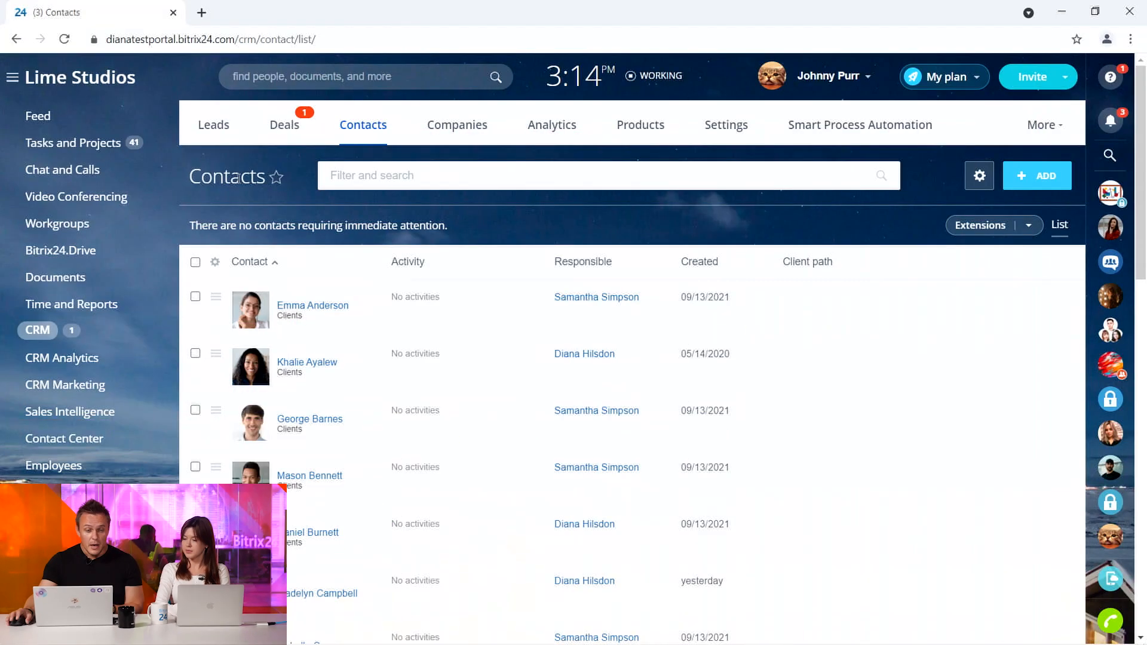
- Open CRM Marketing and look through its campaign, audience and retargeting options
left_click(88, 392)
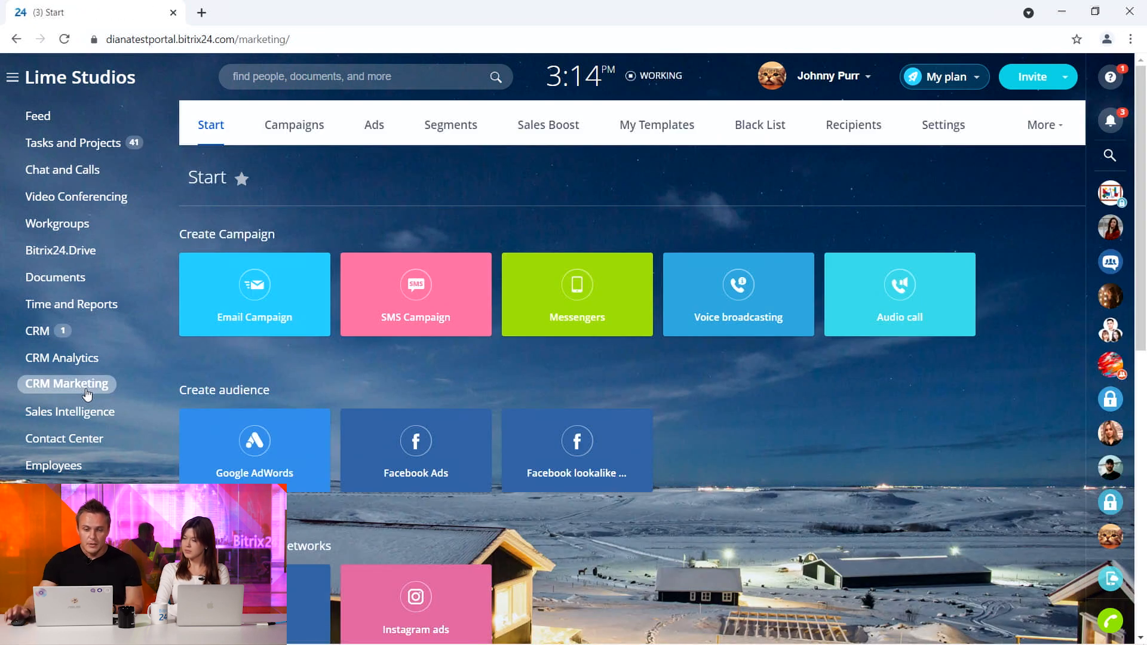
scroll(673, 397, "down", 3)
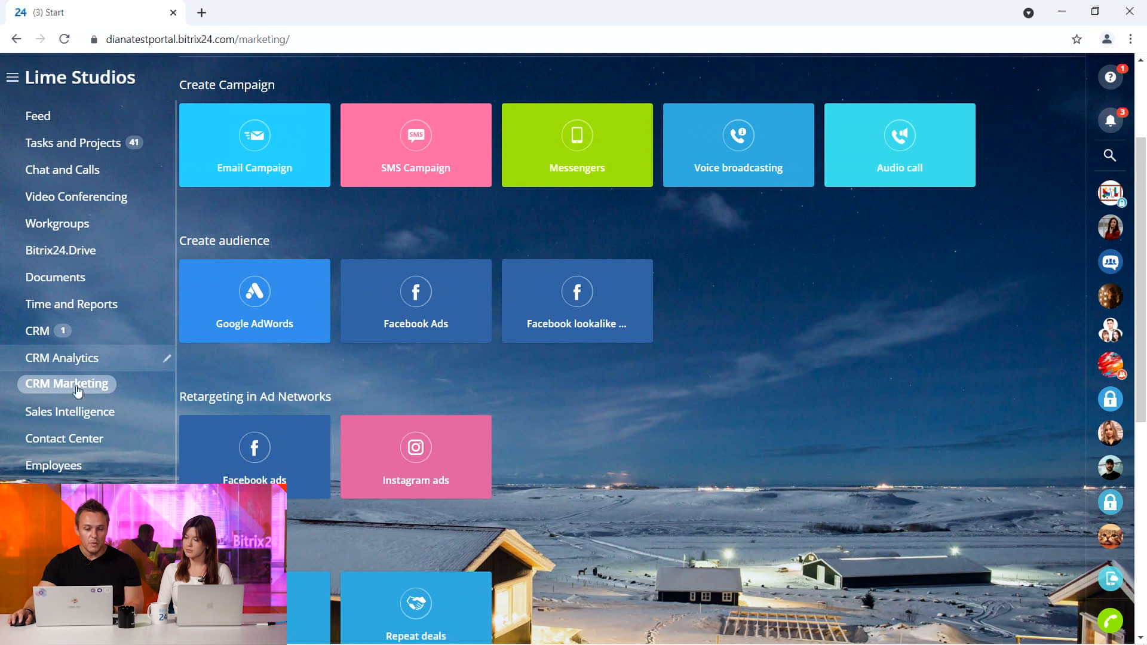
- Open the Sales funnel (with conversions) report in CRM Analytics and examine its chart and employee performance table
left_click(72, 362)
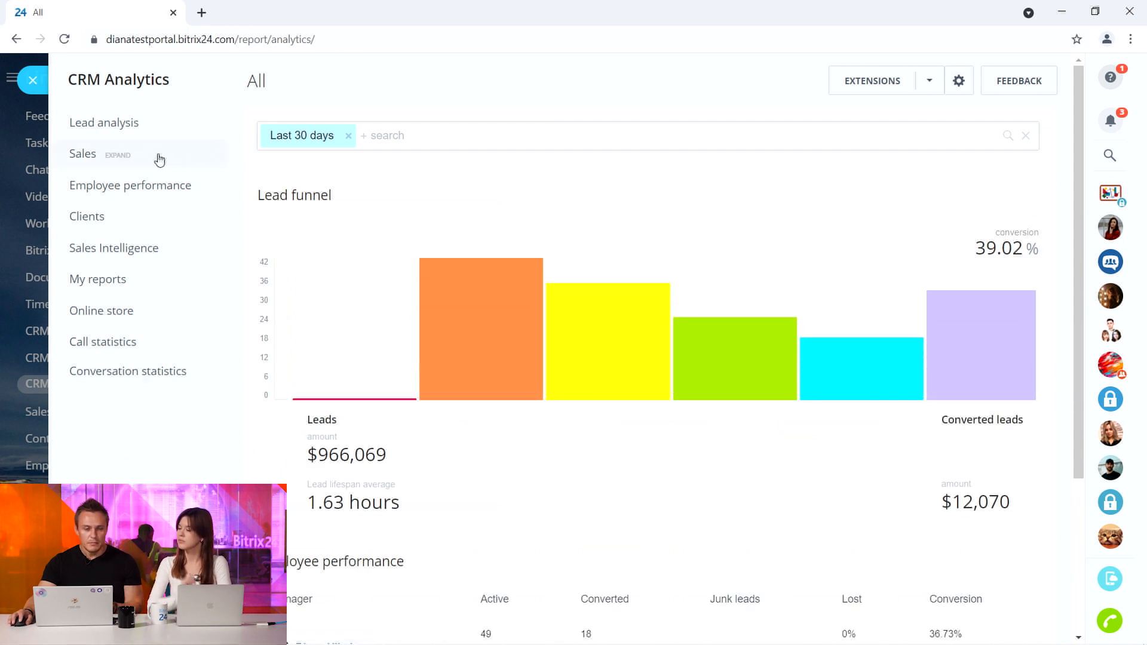
left_click(135, 159)
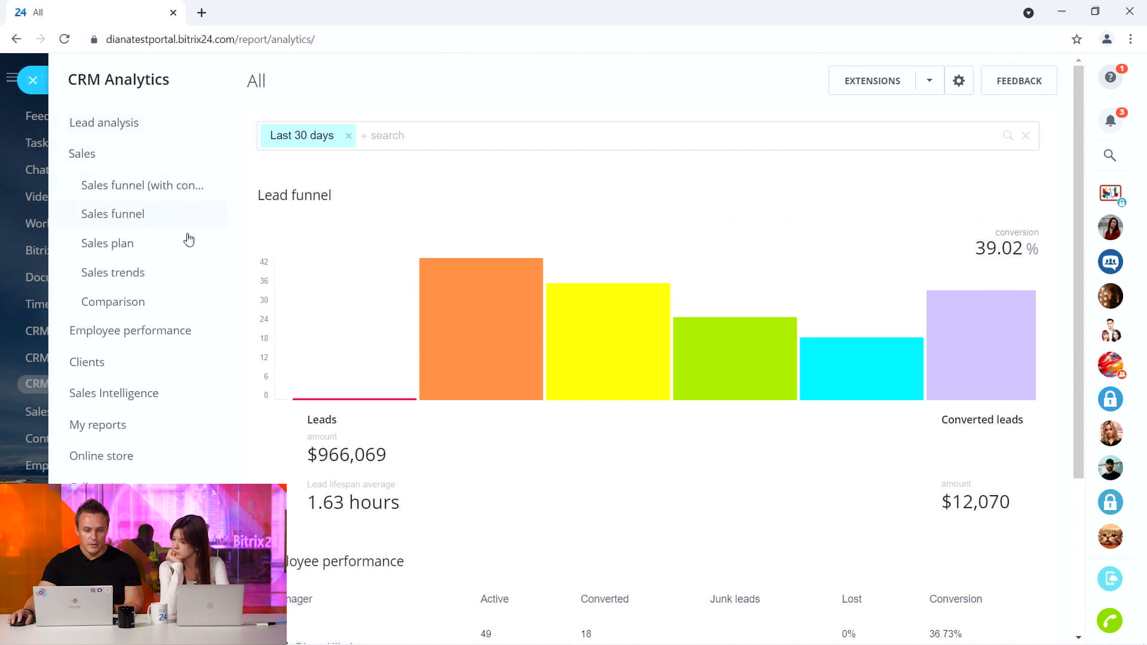
left_click(146, 187)
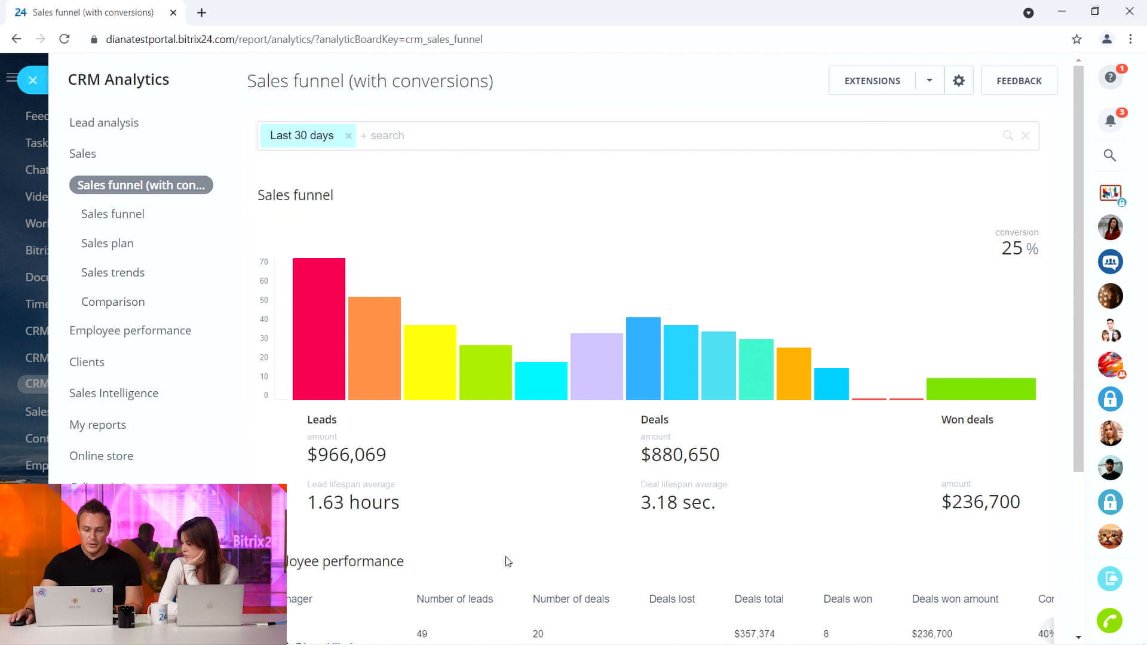
scroll(508, 562, "down", 4)
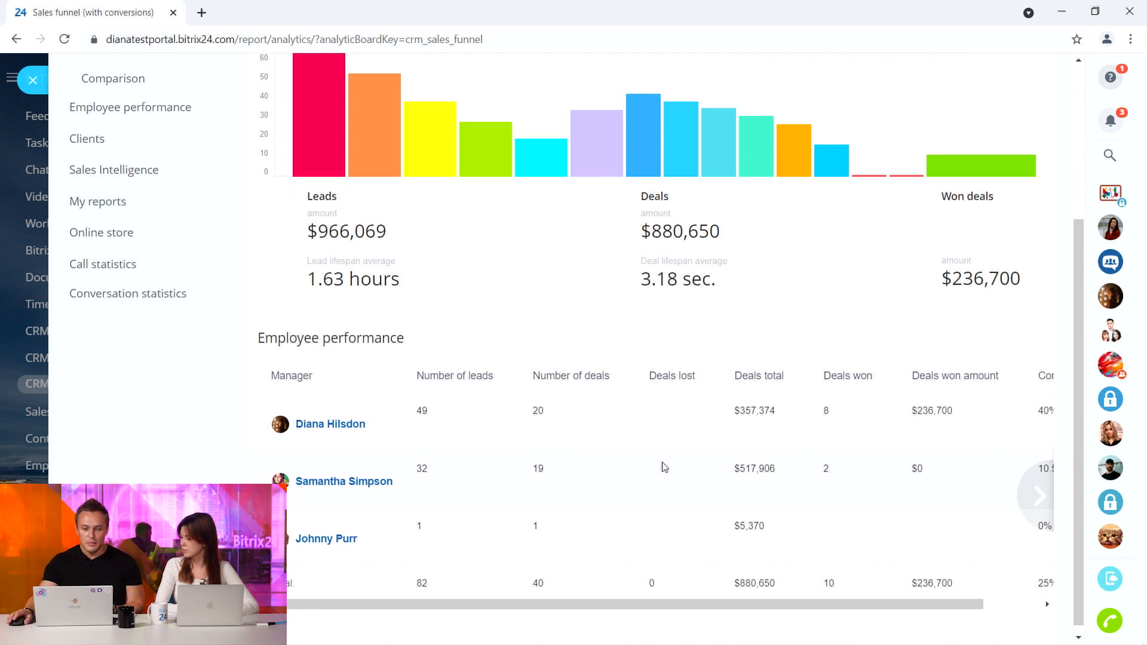
scroll(661, 466, "up", 4)
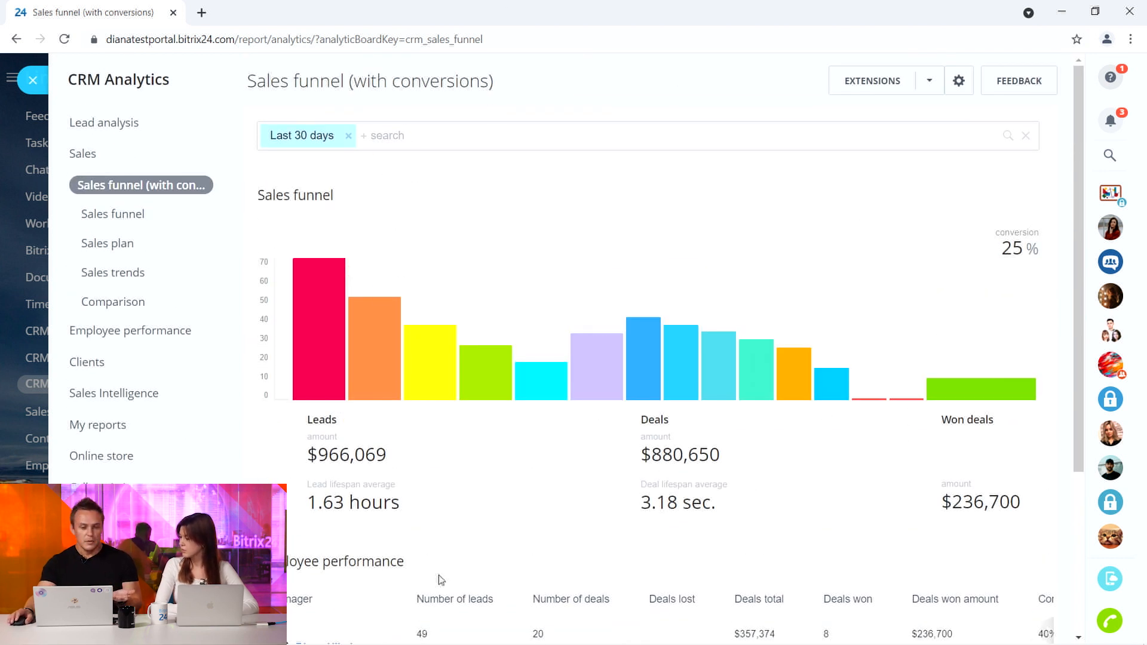
mouse_move(392, 632)
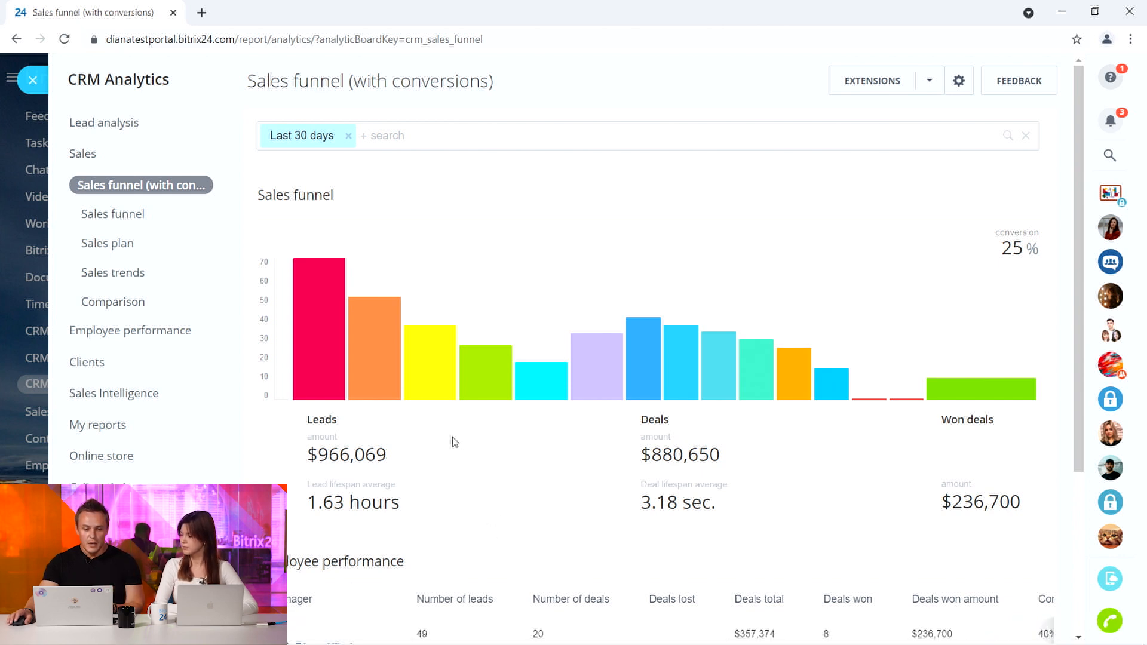
scroll(450, 445, "down", 3)
scroll(451, 448, "up", 2)
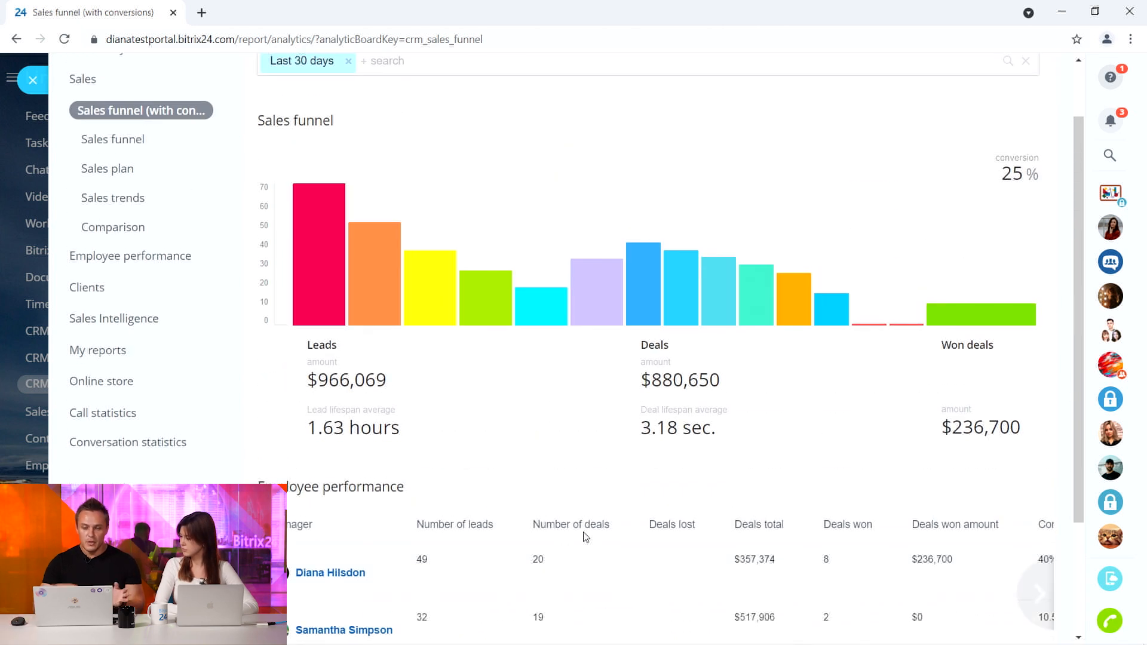